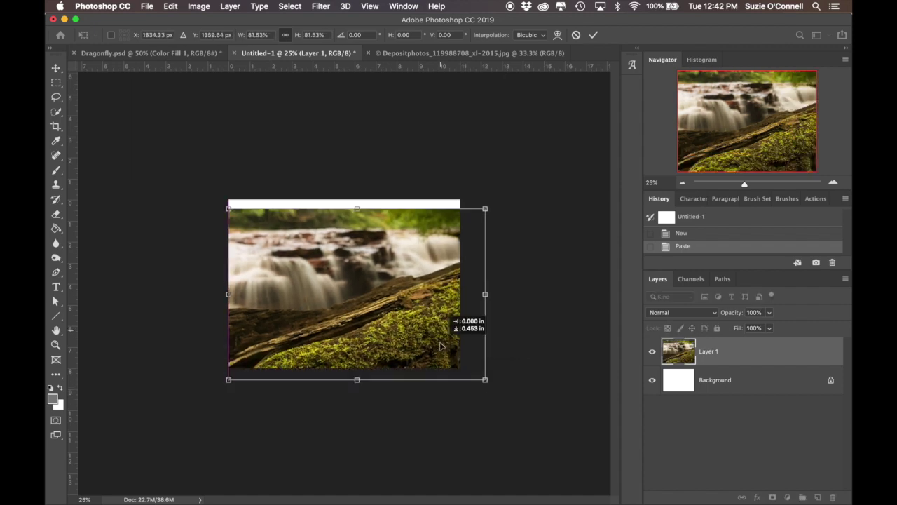
Move the waterfall photo lower on the canvas and commit its placement.
drag(441, 334, 441, 378)
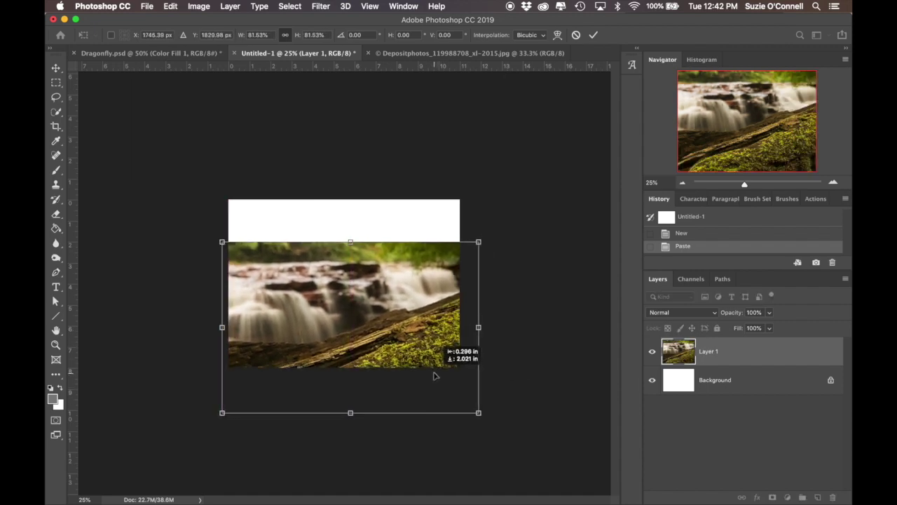
key(Return)
key(b)
Close the old stock photo and paste the forest photo above the white background layer.
click(369, 53)
key(super+o)
key(Return)
click(294, 53)
click(733, 380)
key(super+v)
Free Transform the forest photo larger so it spans the top of the canvas.
key(super+t)
drag(459, 201, 475, 184)
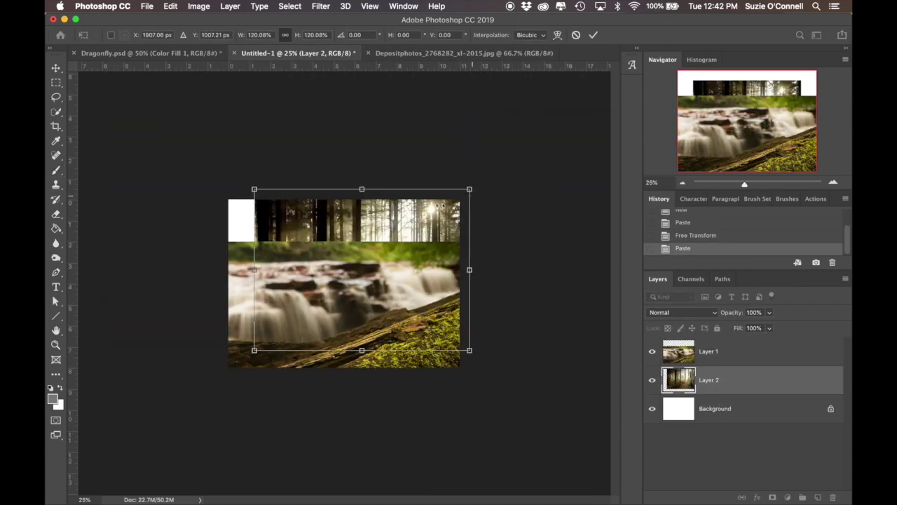
drag(224, 190, 214, 171)
key(Return)
Mask the waterfall layer and gradient-fade its top to reveal the forest.
click(771, 351)
click(772, 497)
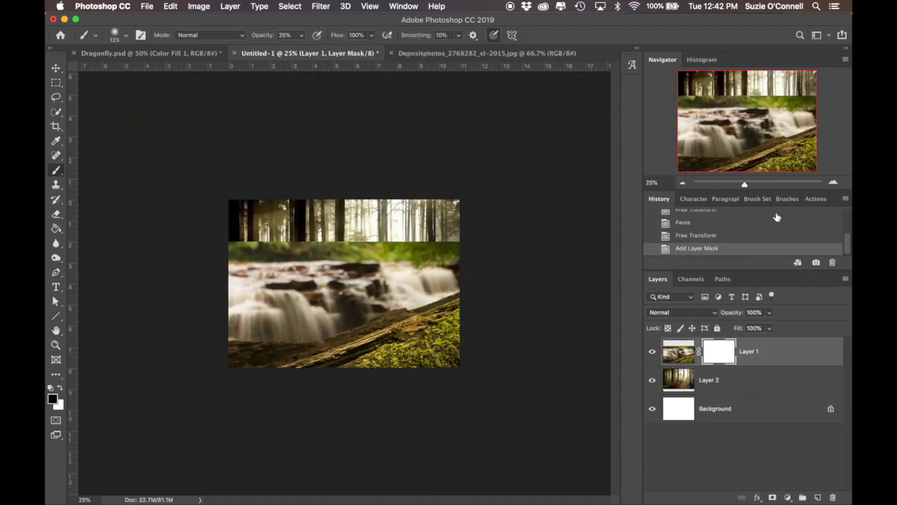
key(g)
drag(337, 246, 337, 260)
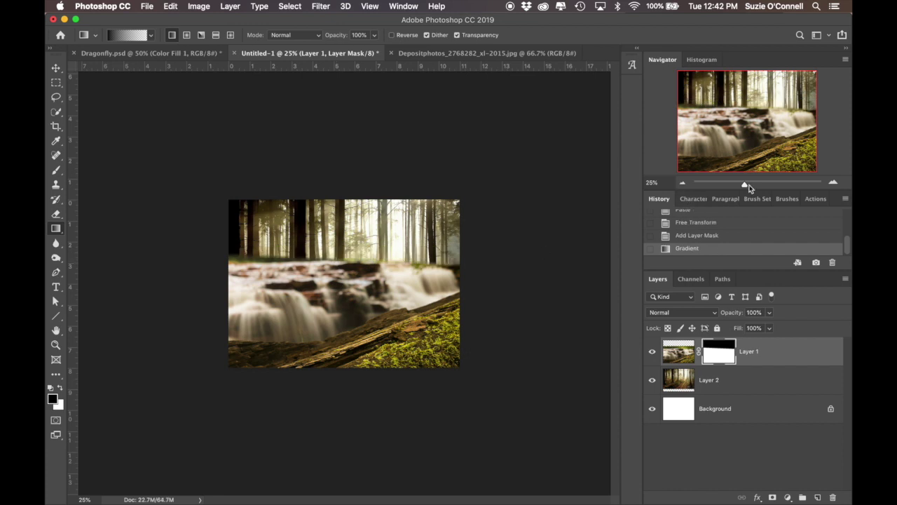
Zoom in and brush the mask at 100% opacity to hide more waterfall near the left edge.
key(super+plus)
key(b)
click(299, 35)
drag(109, 232, 402, 233)
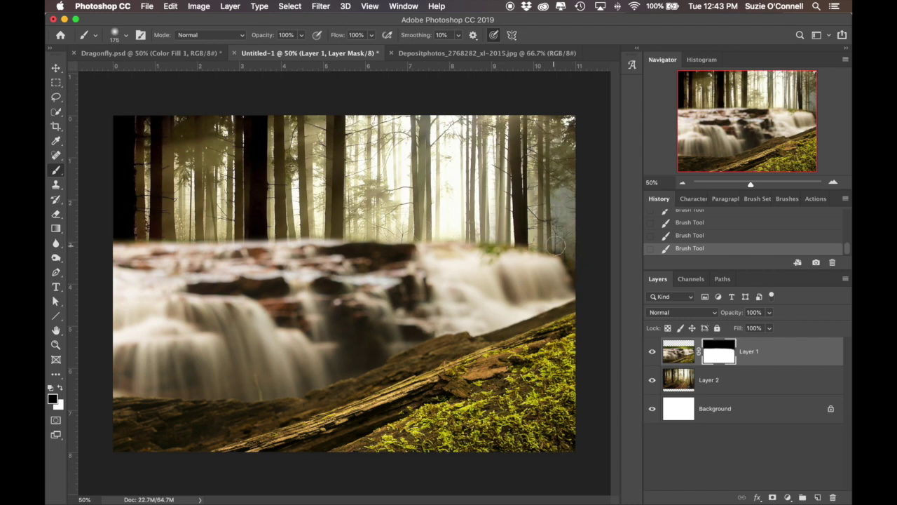
Spot-heal a blemish near the top of the waterfall, then retarget the waterfall mask.
key(ctrl+2)
key(j)
drag(474, 261, 513, 259)
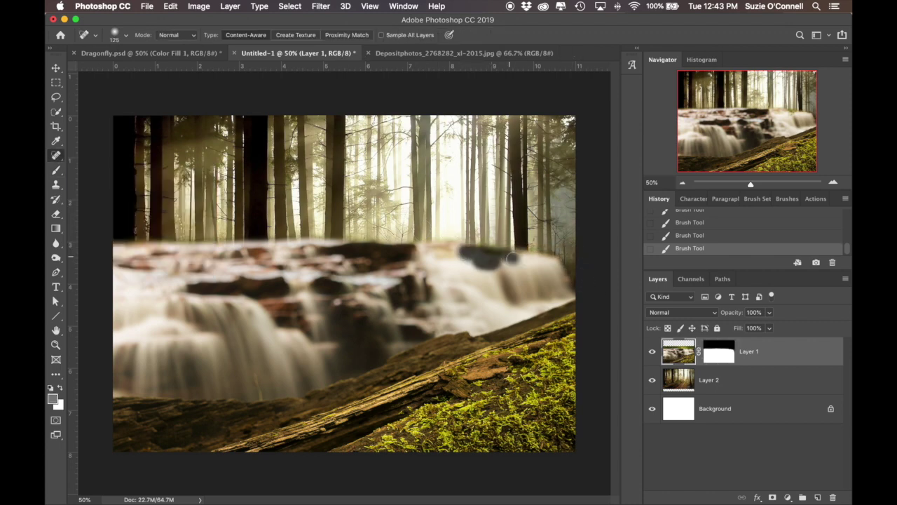
key(ctrl+backslash)
Convert the forest layer to a Smart Object and apply a Gaussian Blur.
click(771, 382)
right_click(771, 382)
click(666, 168)
click(321, 6)
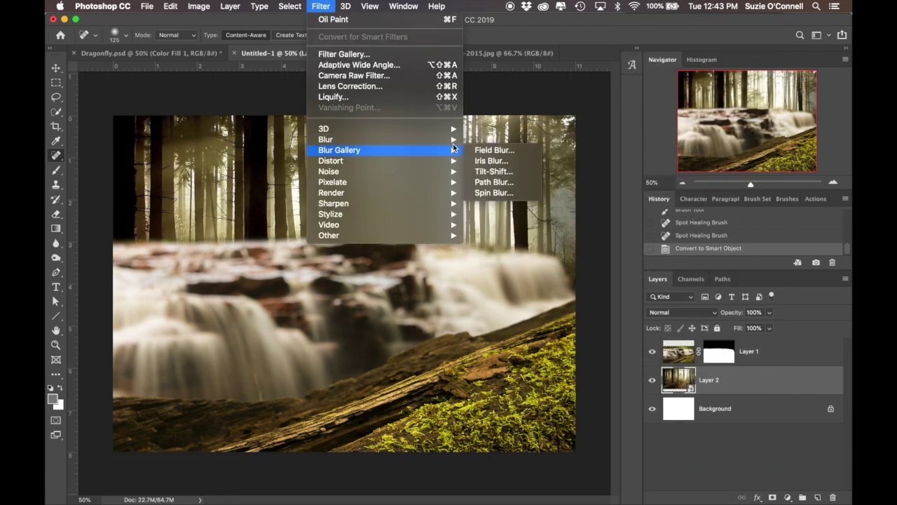
click(503, 182)
key(Return)
Paint on the waterfall mask to hide parts of the waterfall's right edge.
key(alt+bracketright)
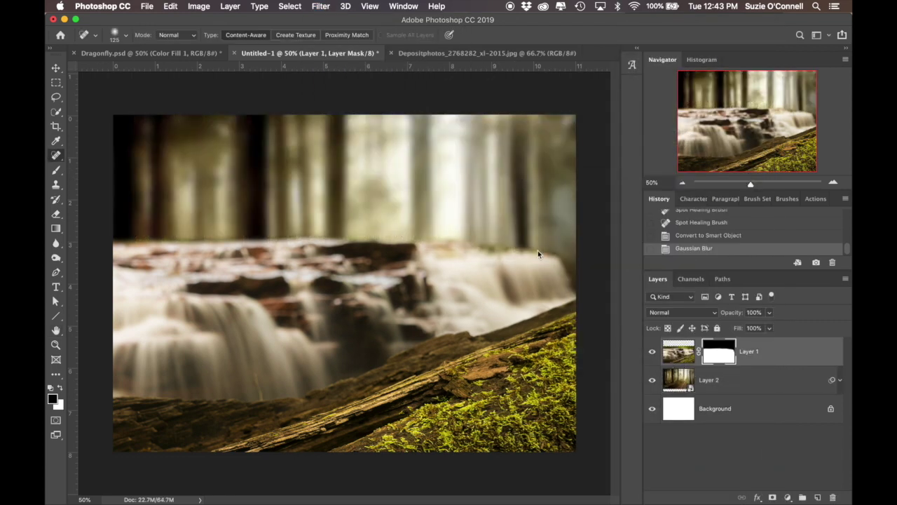
click(502, 247)
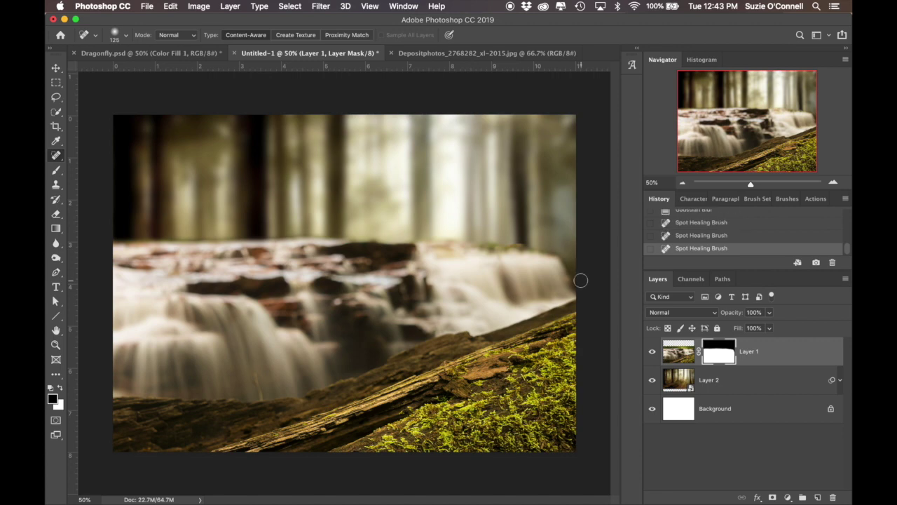
key(ctrl+z)
key(ctrl+z)
key(ctrl+z)
key(b)
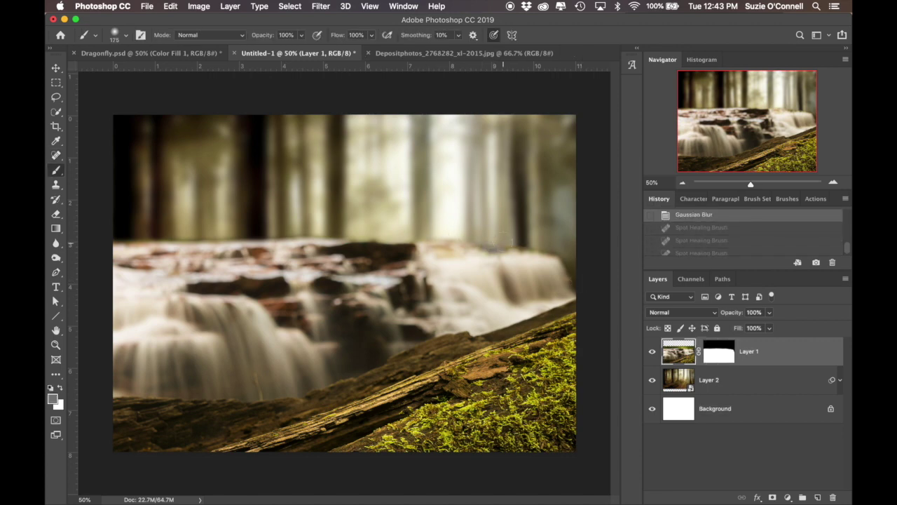
click(565, 254)
key(ctrl+z)
click(718, 351)
click(510, 241)
click(519, 241)
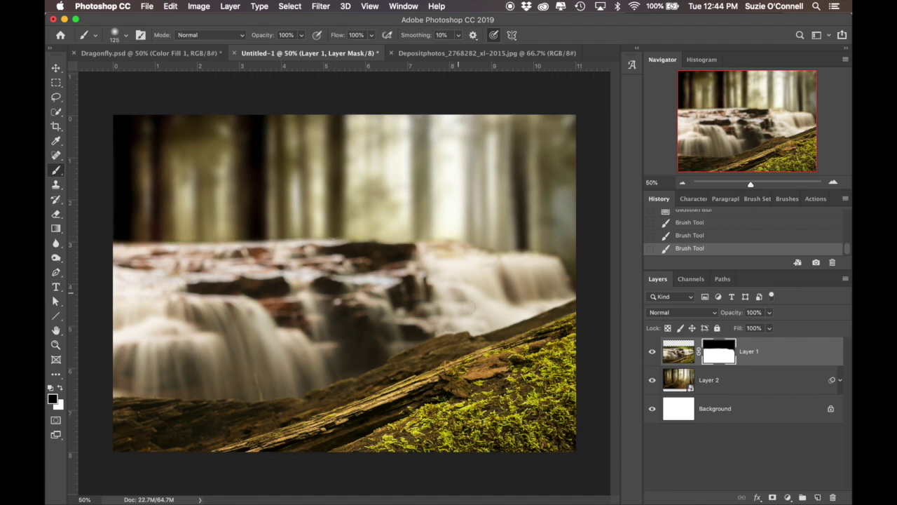
Shift the blurred forest backdrop slightly down, then bring up the forest photo document.
key(v)
click(709, 380)
drag(458, 177, 459, 205)
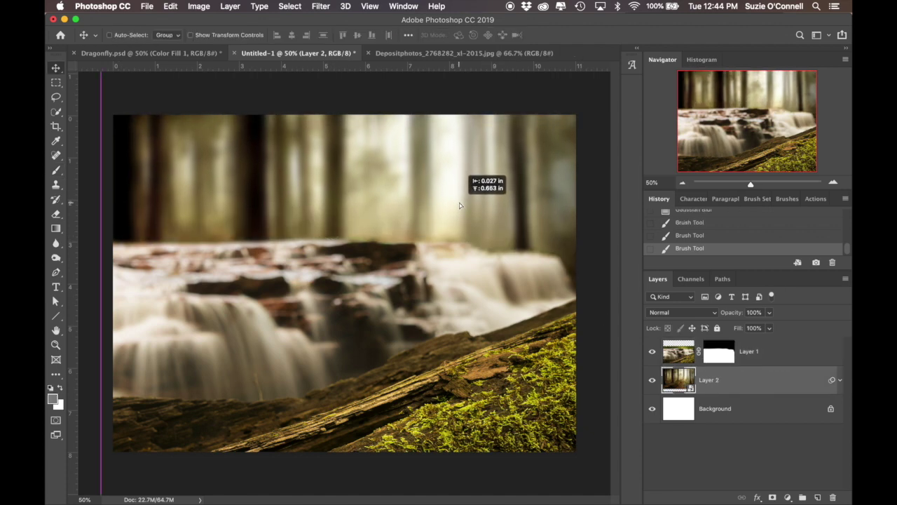
click(683, 351)
click(414, 52)
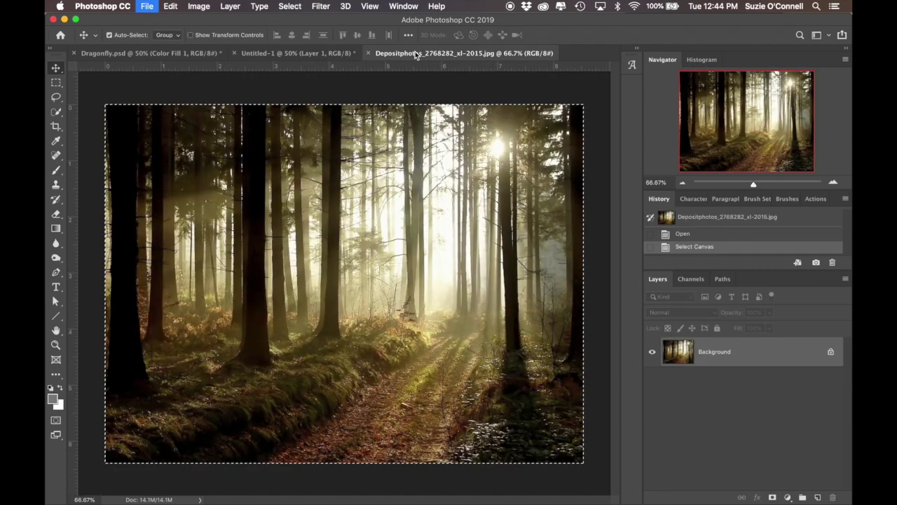
Close the forest photo, open the mushroom stock image, and copy all of it.
key(super+w)
key(super+o)
click(339, 151)
click(339, 104)
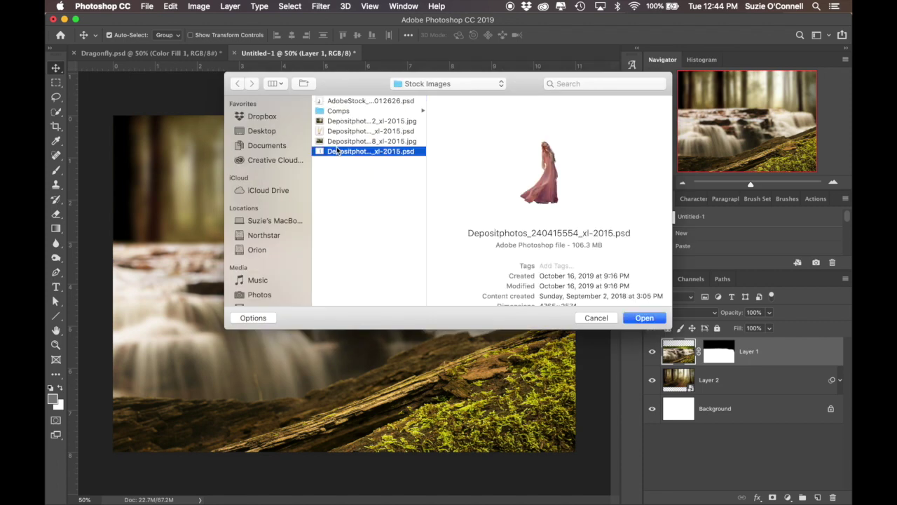
double_click(339, 151)
key(super+a)
key(ctrl+Tab)
Paste the mushrooms as Layer 3, shrinking and placing them on the mossy log.
key(super+v)
key(super+t)
drag(261, 115, 330, 291)
mouse_move(405, 410)
mouse_down()
mouse_move(433, 307)
mouse_move(442, 323)
mouse_up()
drag(368, 205, 356, 197)
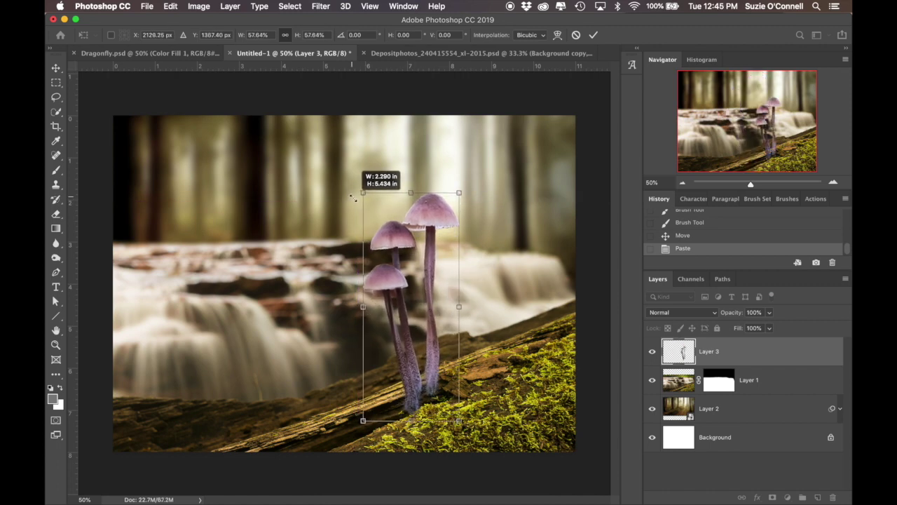
key(Return)
Mask the mushroom layer, nudge it down, and paint the bases into the moss.
click(771, 497)
key(b)
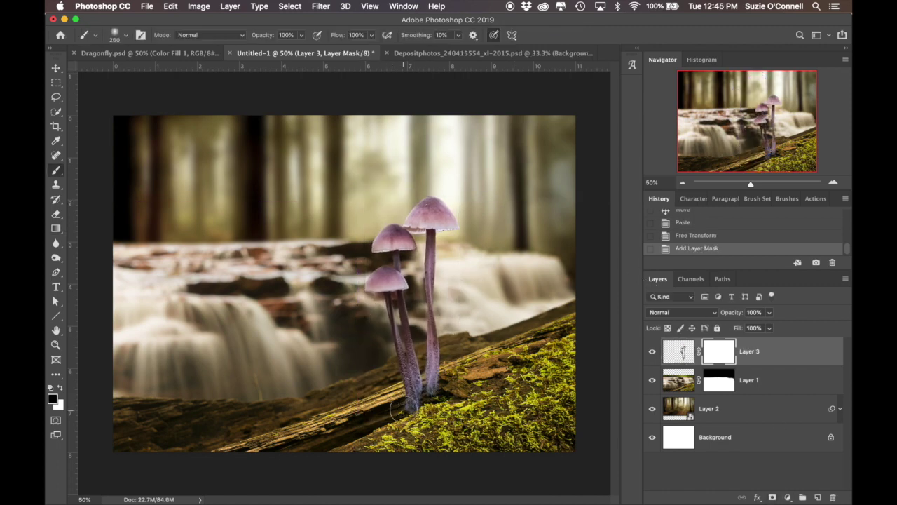
key(super+z)
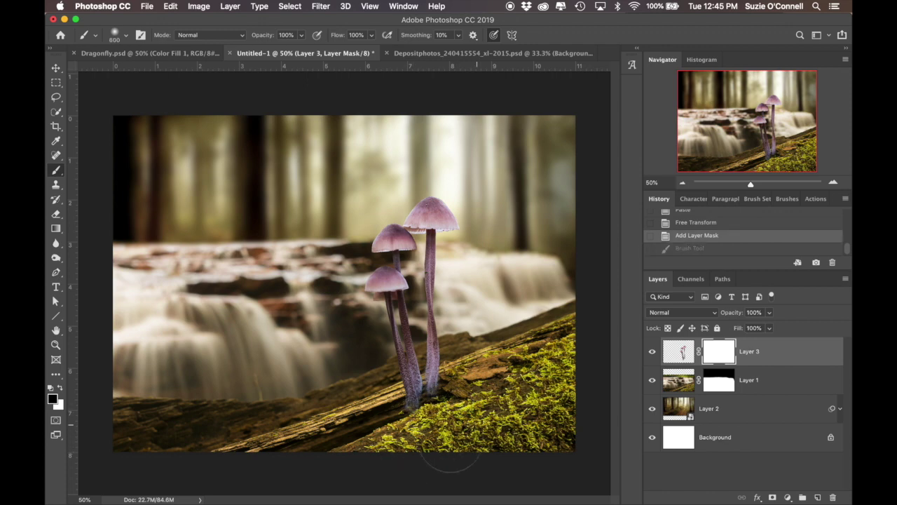
key(super+shift+z)
click(678, 351)
key(v)
key(shift+Down)
key(shift+Down)
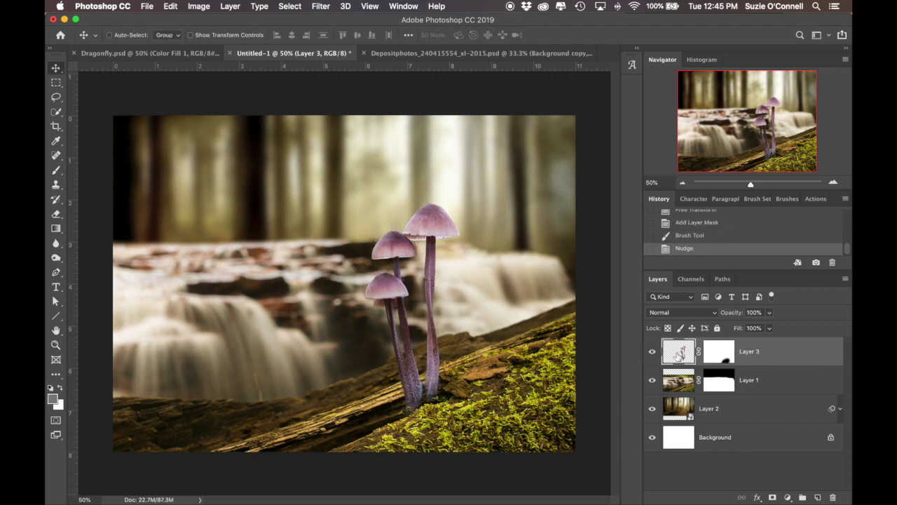
click(719, 352)
key(super+z)
key(b)
drag(459, 401, 441, 410)
Add Layer 4 with a darkening bottom gradient, clipped to the mushrooms.
key(super+shift+n)
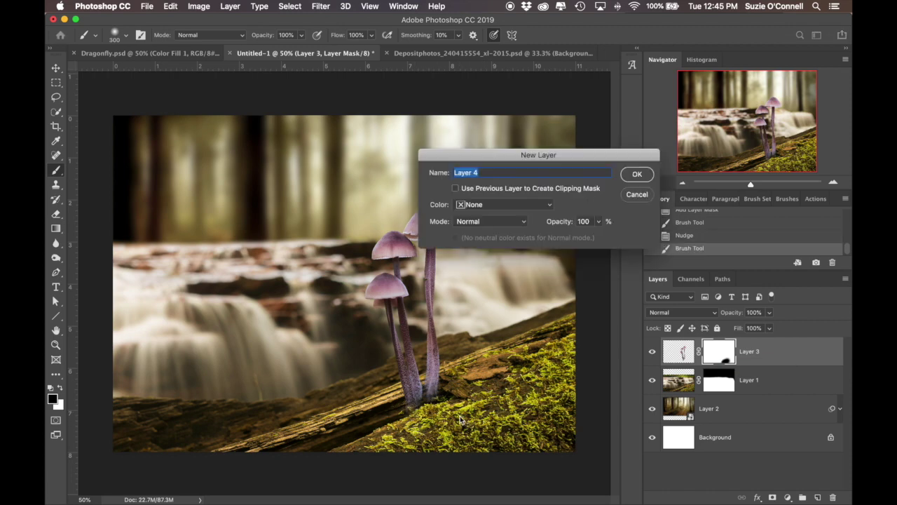
key(Return)
key(g)
drag(417, 419, 418, 370)
right_click(742, 351)
click(719, 237)
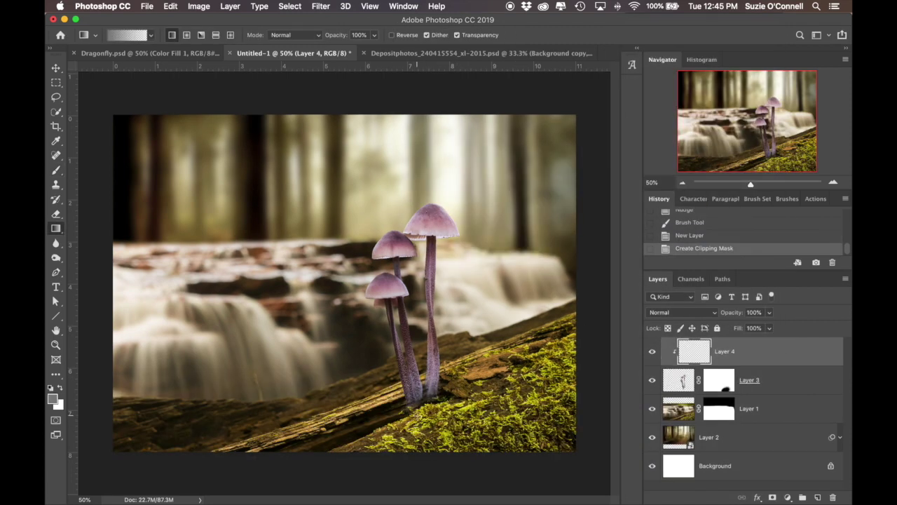
Nudge the mushroom layer down twice, then show the mushroom source document.
key(v)
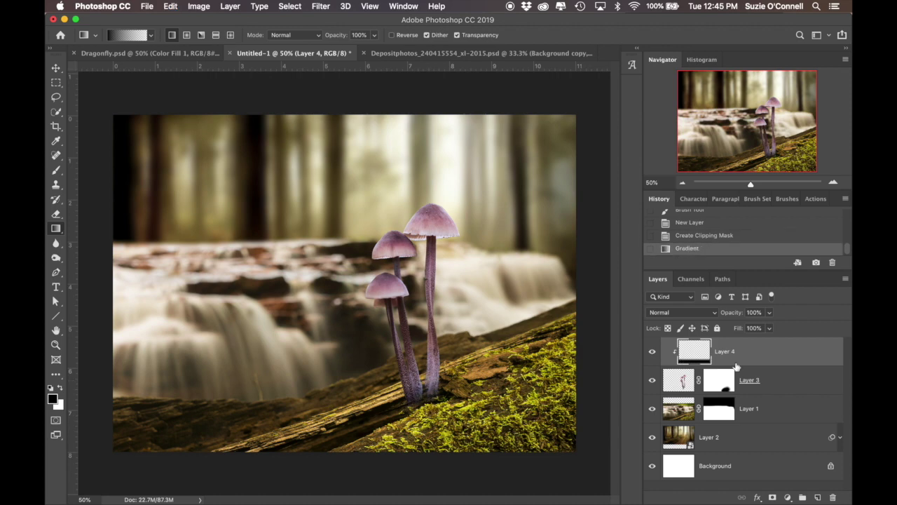
click(685, 380)
key(shift+Down)
key(b)
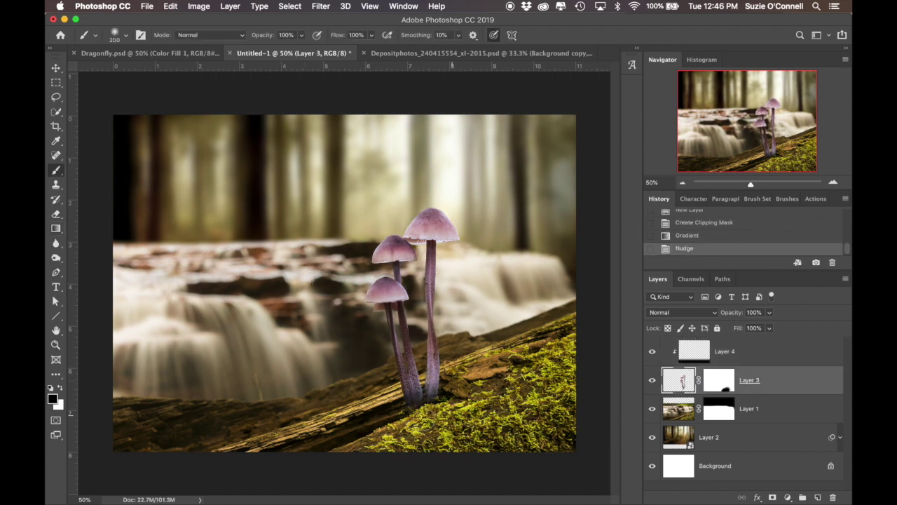
key(super+shift+Down)
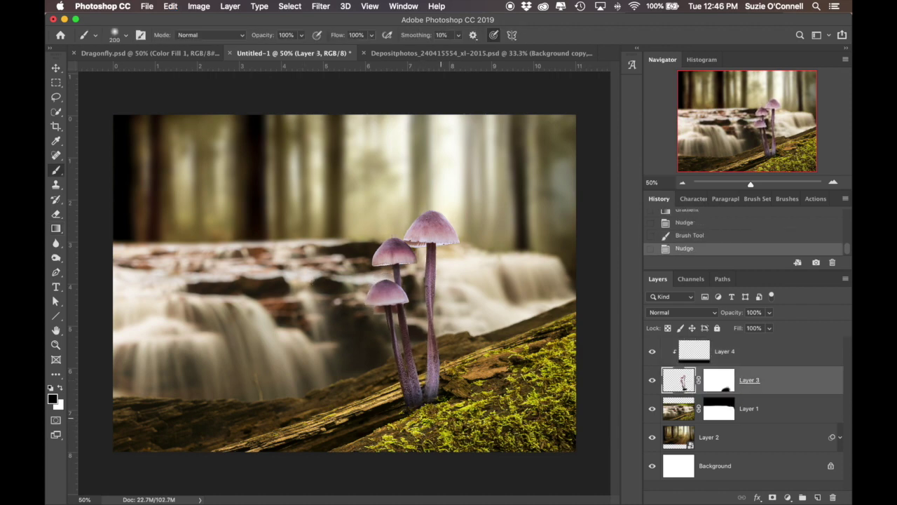
click(406, 53)
Close the mushroom source, open the woman stock image, and copy all of it.
key(super+w)
key(super+o)
click(363, 102)
key(Return)
key(super+a)
key(super+c)
Paste the woman into the composite, shrunk and placed beside the mushrooms.
key(ctrl+shift+Tab)
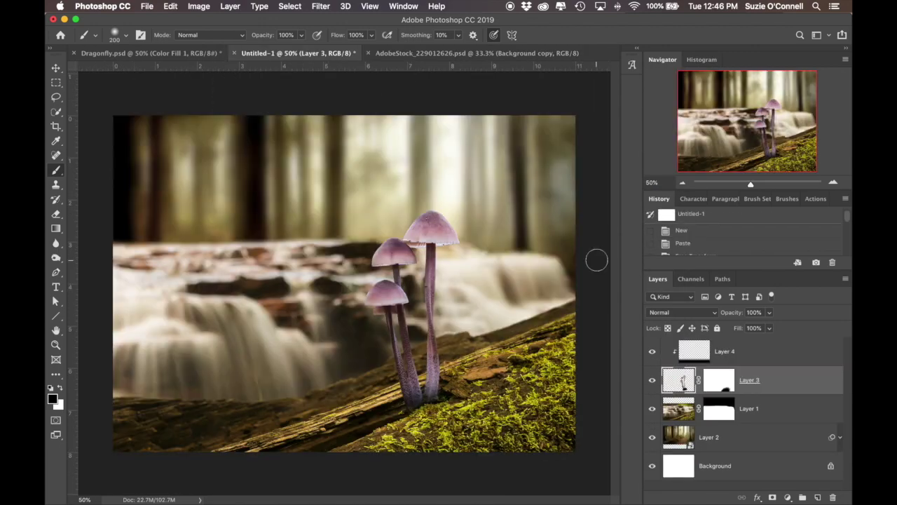
key(super+v)
key(super+t)
mouse_move(230, 115)
mouse_down()
mouse_move(431, 363)
mouse_move(534, 321)
mouse_up()
key(Return)
Enlarge the mushrooms upward, nudge them left, and retarget their mask.
key(b)
click(682, 409)
key(super+t)
drag(360, 206, 354, 194)
key(Return)
key(v)
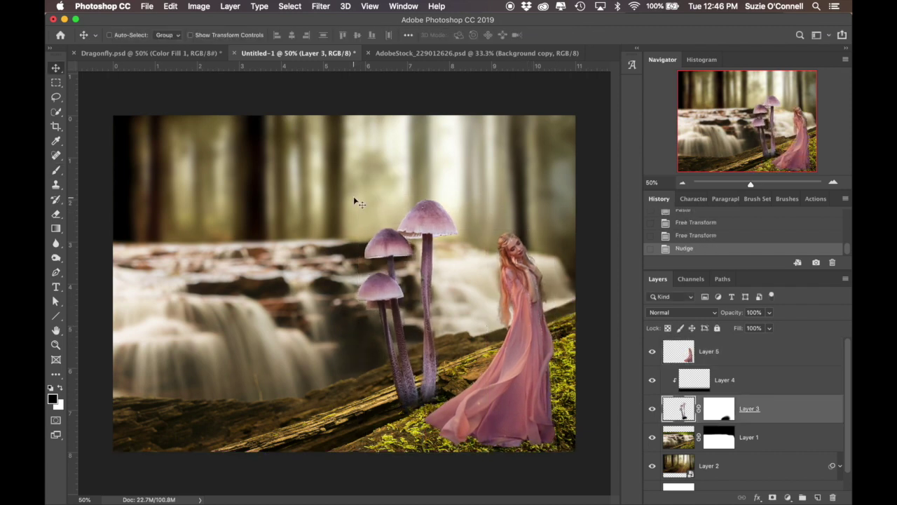
key(Left)
click(726, 424)
key(b)
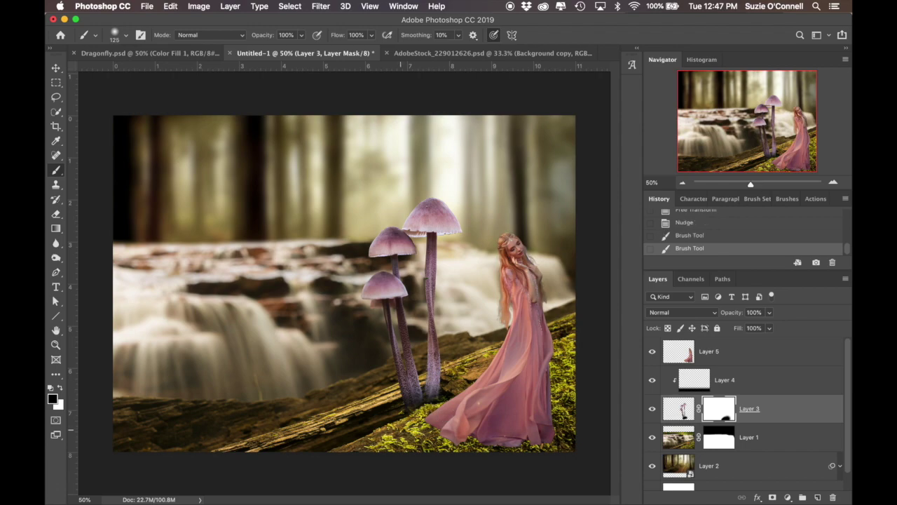
Close the woman source, open the dragonfly wings image, hide its white background, and copy it.
click(519, 53)
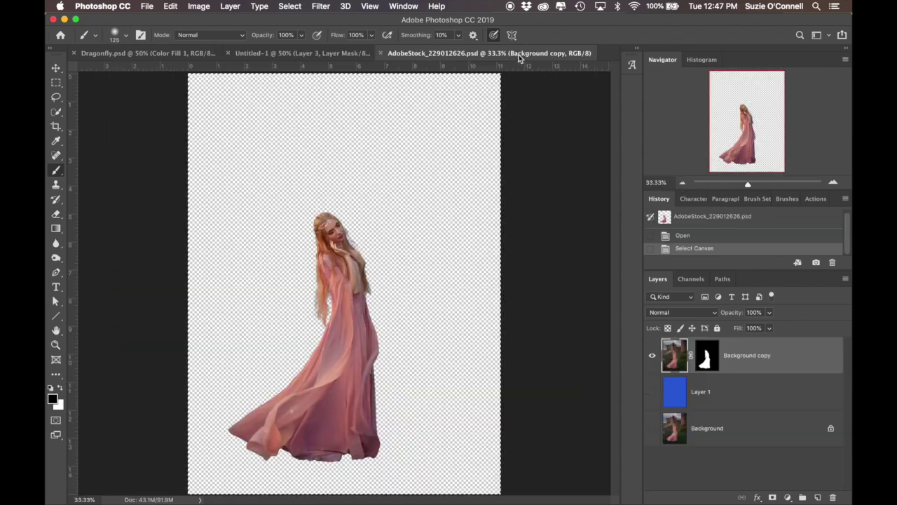
key(super+w)
key(super+o)
click(361, 131)
double_click(361, 130)
key(super+a)
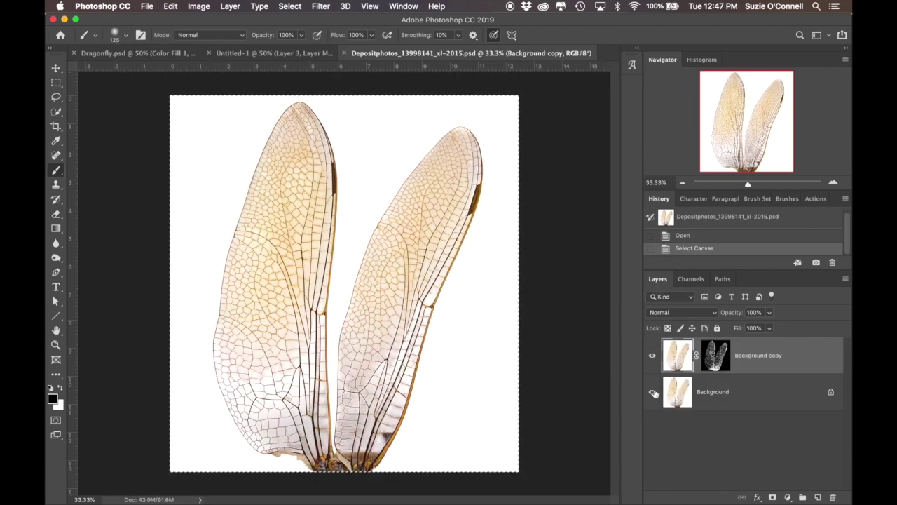
click(652, 391)
key(super+c)
Paste the wings, scale them to 20%, and move and rotate them next to the fairy.
click(273, 54)
key(super+v)
key(super+t)
double_click(258, 35)
text(20)
drag(360, 360, 461, 260)
mouse_move(403, 337)
mouse_down()
mouse_move(389, 278)
mouse_move(396, 308)
mouse_up()
Fit the wings behind the fairy's shoulders and name the layer 'Wings - Front'.
key(super+1)
scroll(487, 323, right, 5)
drag(487, 322, 460, 319)
drag(263, 350, 278, 358)
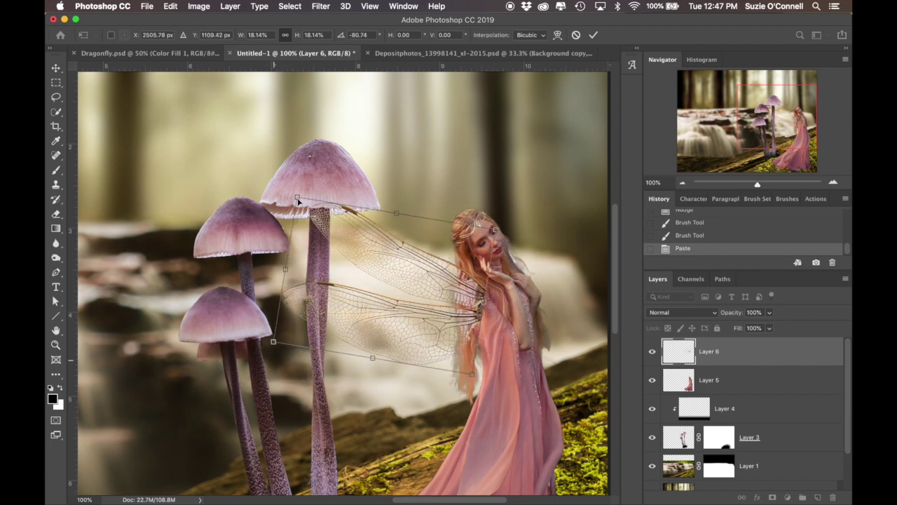
drag(296, 198, 320, 196)
key(Return)
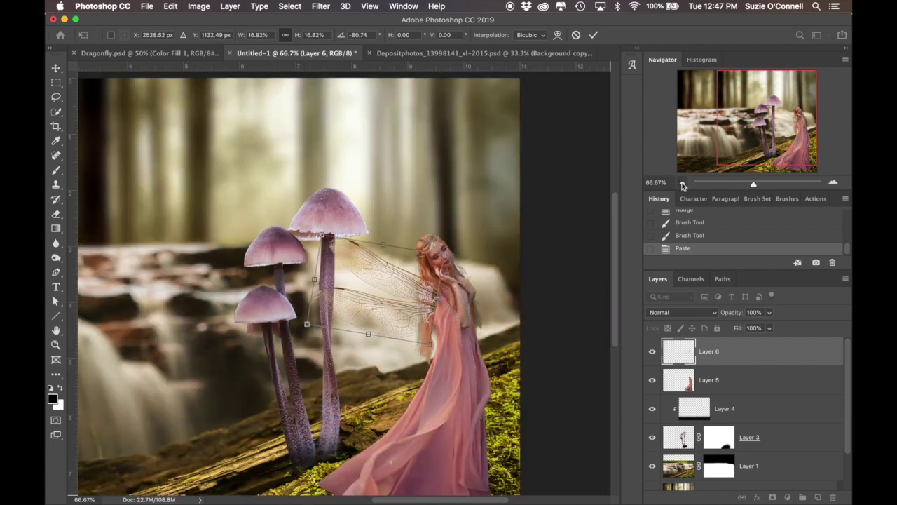
key(super+minus)
key(b)
key(Return)
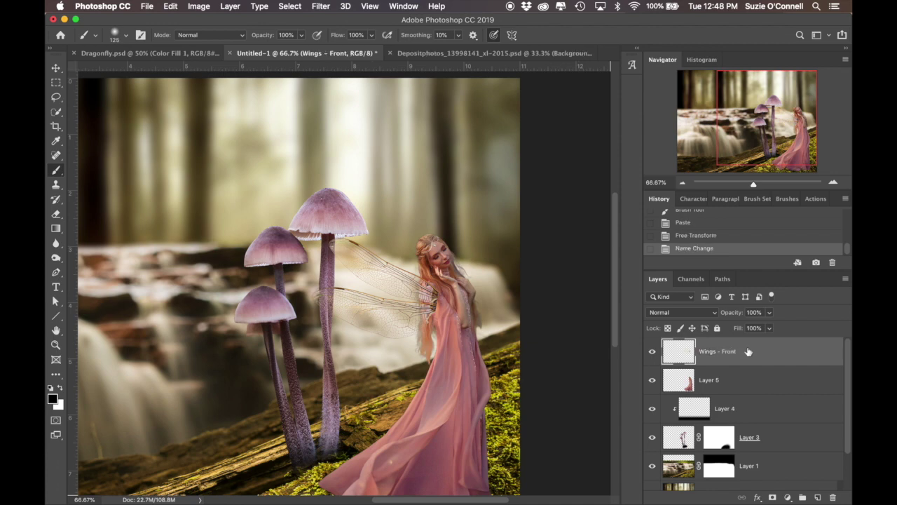
Duplicate the wings as 'Wings - Back', move it below Wings - Front and rotate it upward.
right_click(771, 351)
click(679, 75)
text(ck)
key(Return)
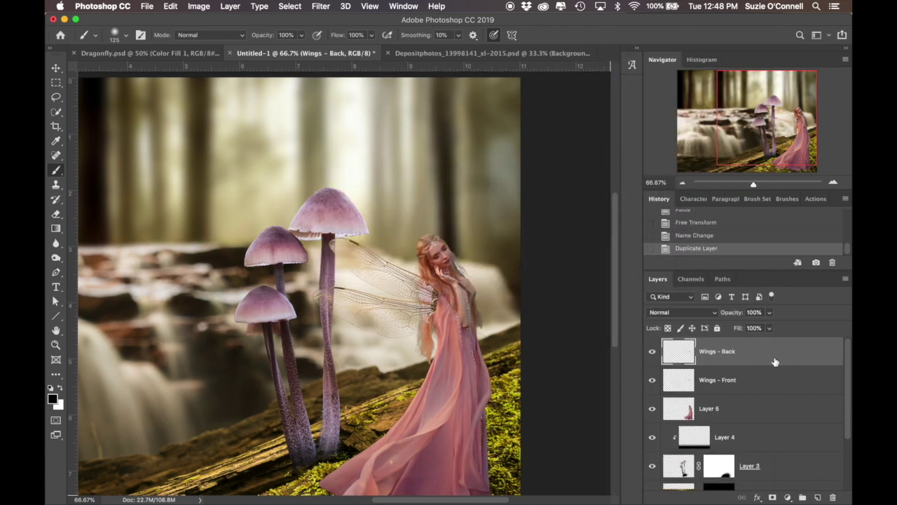
key(ctrl+bracketleft)
key(ctrl+t)
mouse_move(321, 236)
mouse_down()
mouse_move(335, 227)
mouse_move(341, 160)
mouse_move(369, 181)
mouse_up()
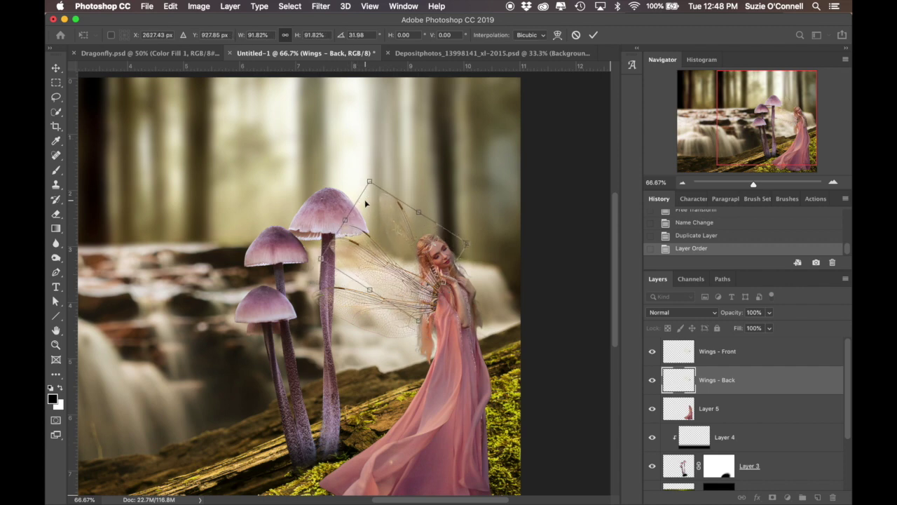
drag(365, 204, 378, 188)
key(Return)
Mask Wings - Back with the inverted fairy selection, copy the mask to Wings - Front and unlink it.
key(b)
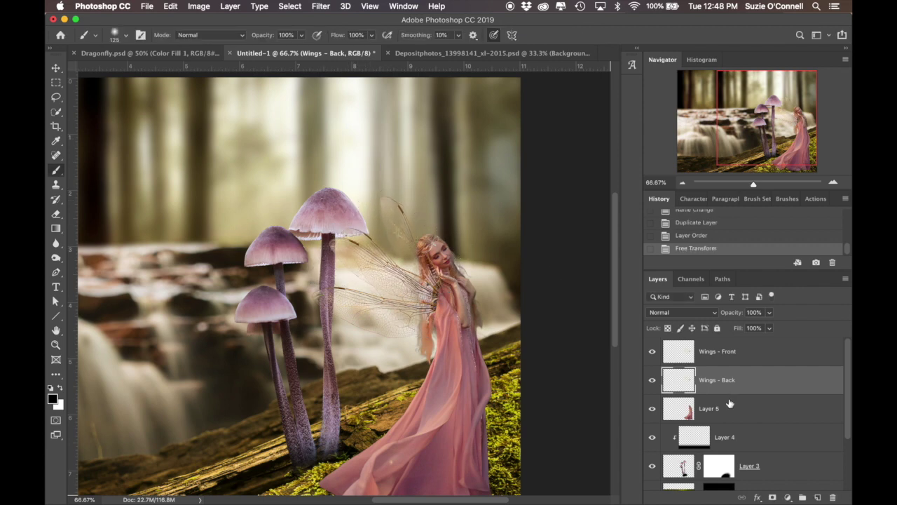
ctrl+click(688, 413)
key(ctrl+shift+i)
click(772, 497)
click(717, 351)
ctrl+click(726, 385)
key(ctrl+d)
right_click(725, 385)
click(764, 377)
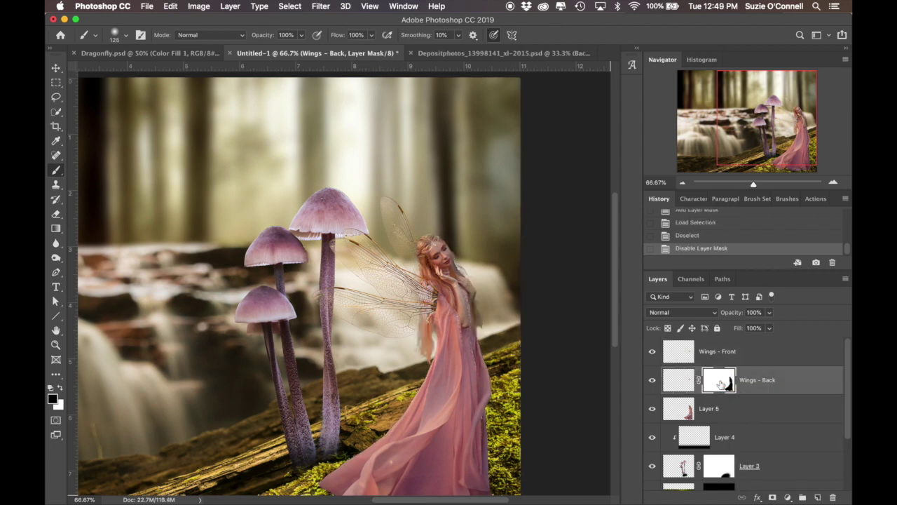
drag(718, 380, 729, 353)
click(698, 351)
click(678, 351)
Nudge Wings - Front up, then undo a back-wings rotation and unlink the Wings - Back mask.
key(ctrl+t)
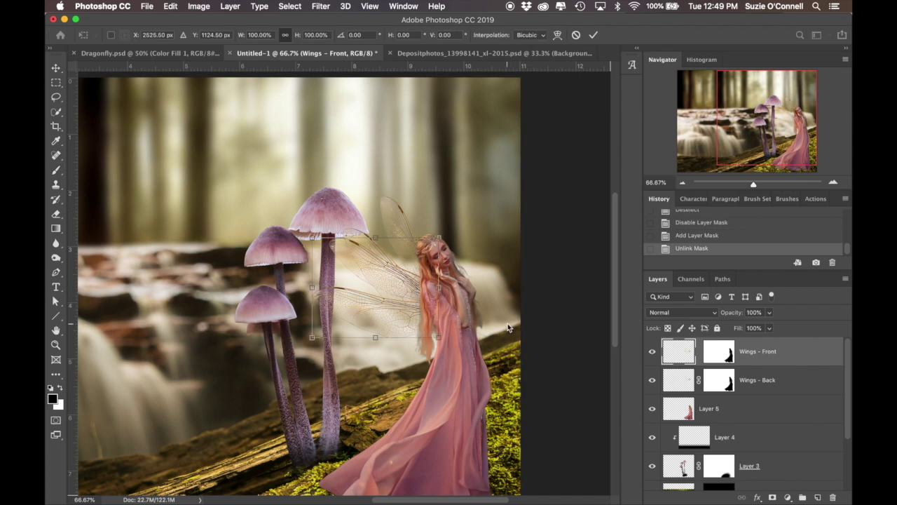
key(Return)
key(Up)
key(Up)
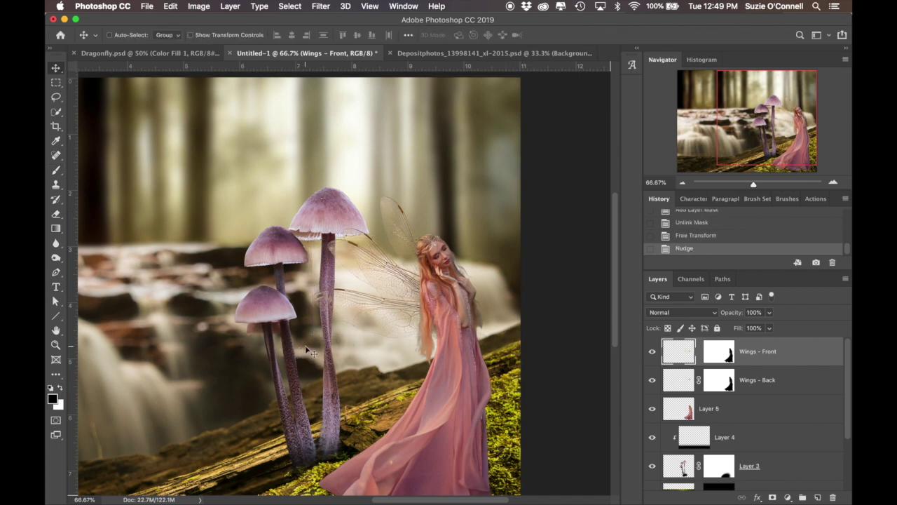
key(alt+bracketleft)
key(ctrl+t)
drag(461, 170, 449, 161)
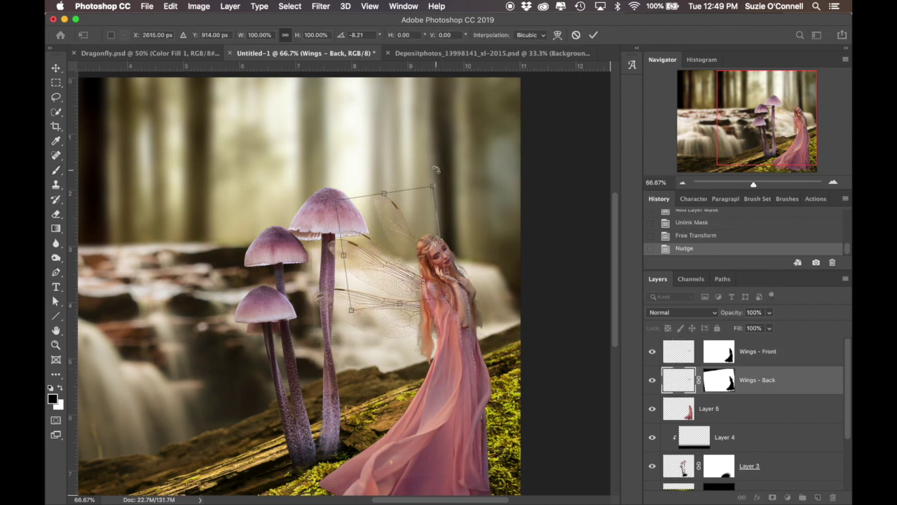
drag(354, 307, 363, 282)
key(Return)
key(ctrl+z)
key(ctrl+z)
click(684, 236)
click(698, 351)
click(698, 379)
Rotate Wings - Back about nine degrees and nudge it into place.
key(ctrl+t)
mouse_move(340, 184)
mouse_down()
mouse_move(328, 192)
mouse_move(350, 205)
mouse_up()
key(Return)
key(Up)
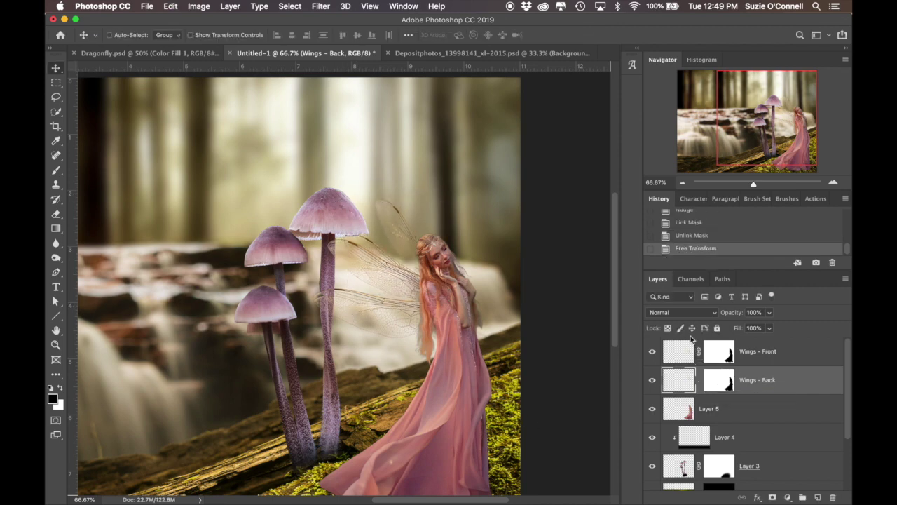
Rotate only the Wings - Front pixels slightly with the mask unlinked, then view the whole composition.
click(684, 350)
key(ctrl+t)
drag(336, 354, 313, 357)
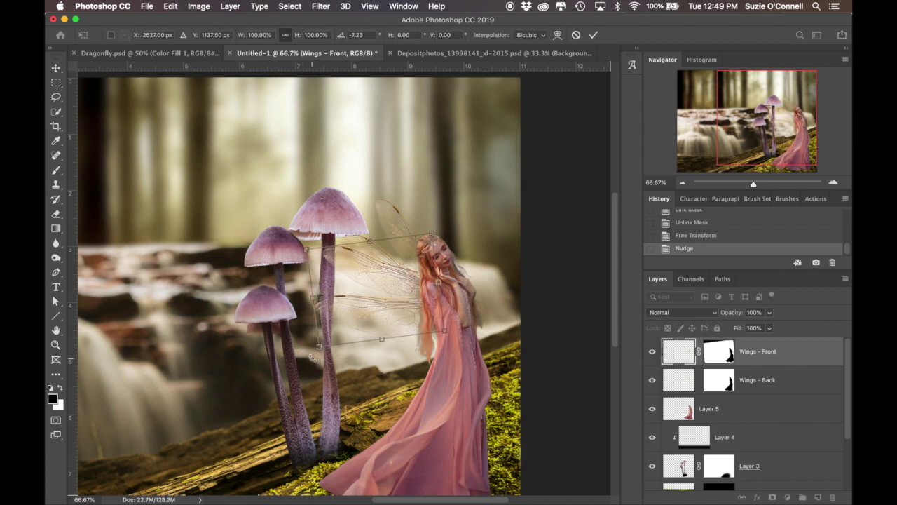
key(Escape)
click(698, 351)
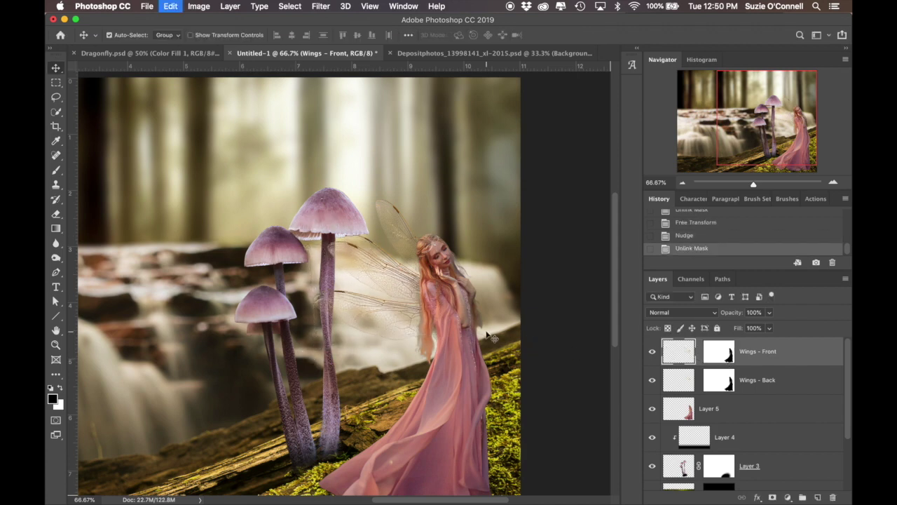
key(ctrl+t)
drag(294, 233, 290, 241)
key(Return)
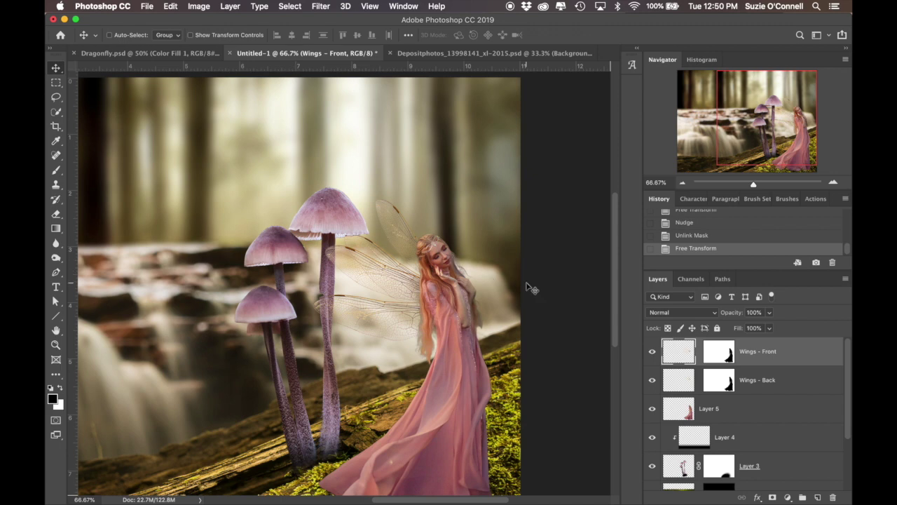
click(684, 184)
Rename the fairy layer and group it with both wing layers as 'Queen'.
double_click(708, 408)
text(Quen)
key(Return)
shift+click(764, 354)
key(ctrl+g)
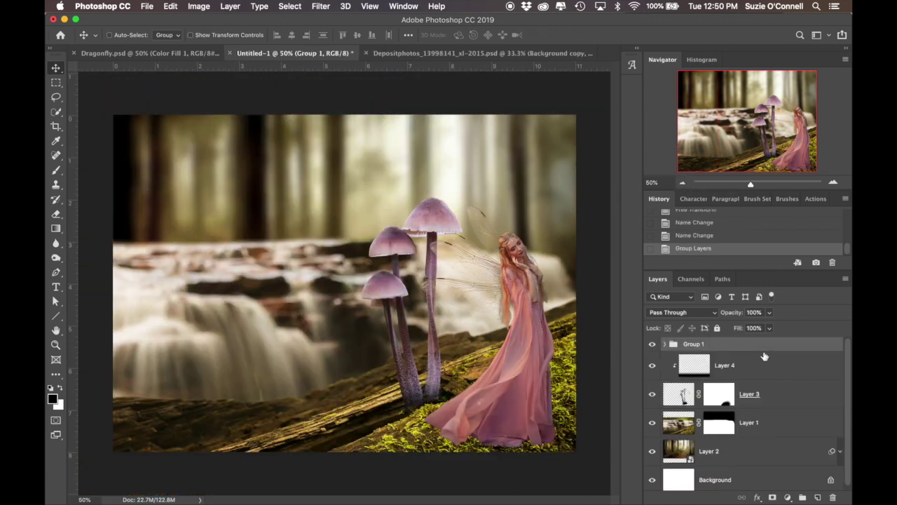
double_click(691, 344)
text(Queen)
Group the mushroom layers as 'Mushrooms', naming the layers 'Mushrooms' and 'Stem Base Shadow'.
click(771, 365)
shift+click(805, 394)
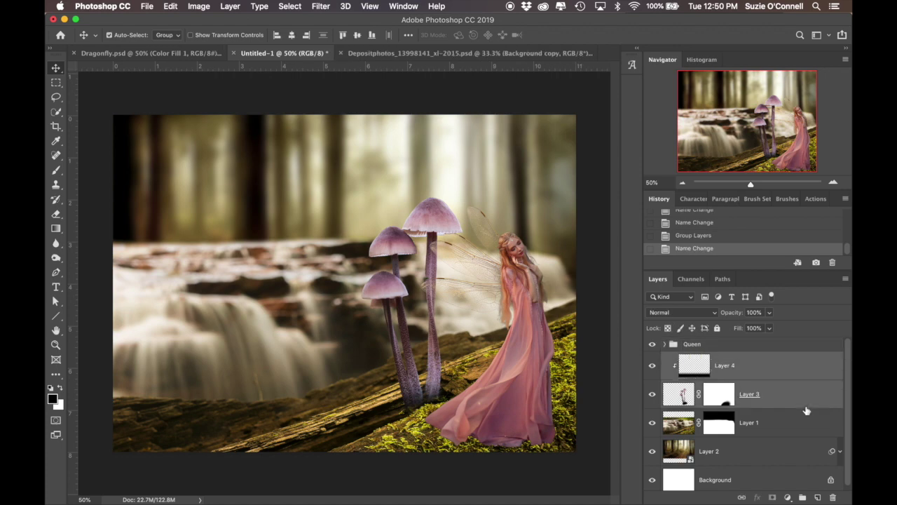
key(ctrl+g)
text(Mushrooms)
key(Return)
click(665, 358)
click(774, 380)
double_click(764, 408)
text(Mushrooms)
double_click(741, 379)
text(Shadow)
key(Return)
Group the background photo and Layer 2 into a 'Background' group.
click(749, 435)
shift+click(709, 464)
key(ctrl+g)
double_click(693, 429)
key(Return)
click(665, 429)
click(764, 418)
Add a Curves adjustment to the background, raising the black point and pulling highlights down.
click(230, 6)
mouse_move(267, 156)
click(394, 179)
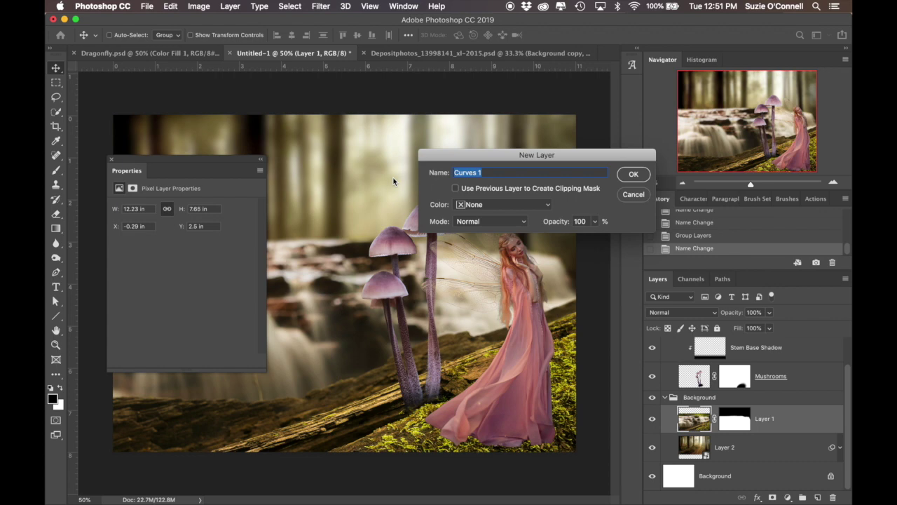
click(625, 175)
drag(140, 342, 163, 330)
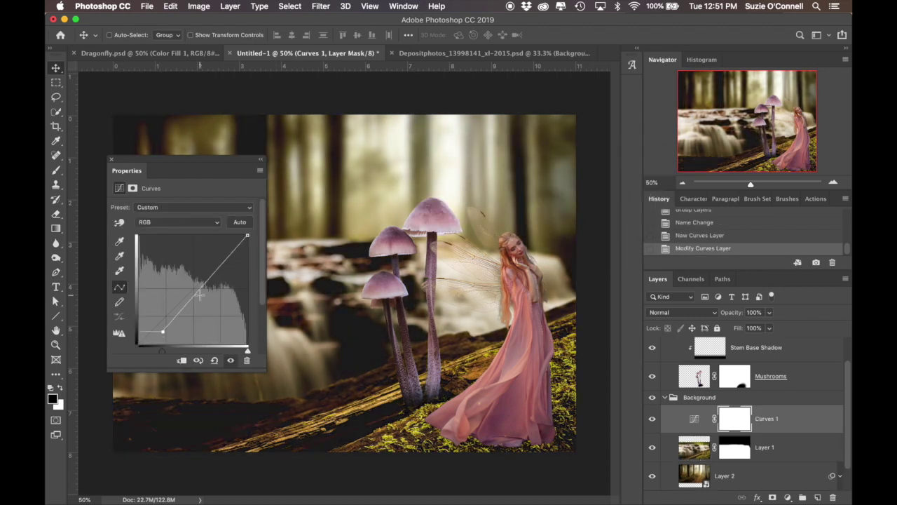
drag(245, 270, 247, 285)
click(112, 160)
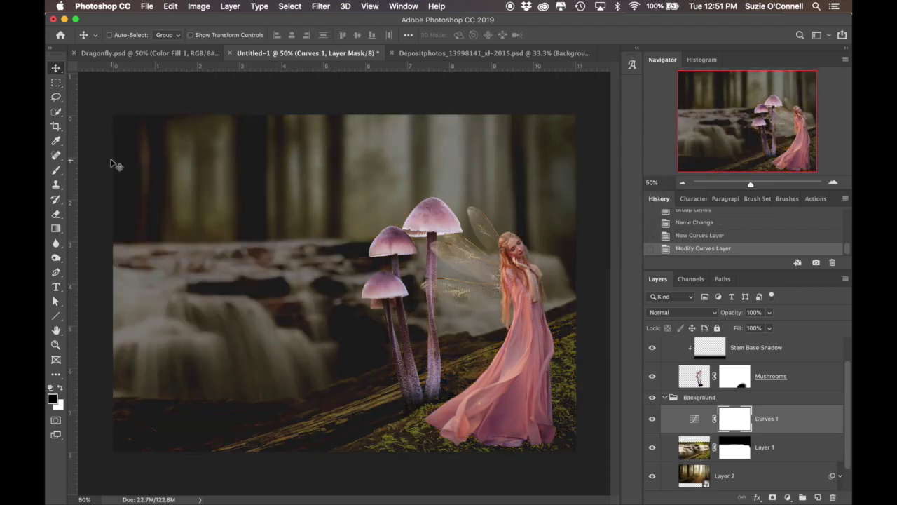
Add a Color Balance adjustment shifting the background midtones -20 toward cyan.
click(666, 447)
click(230, 6)
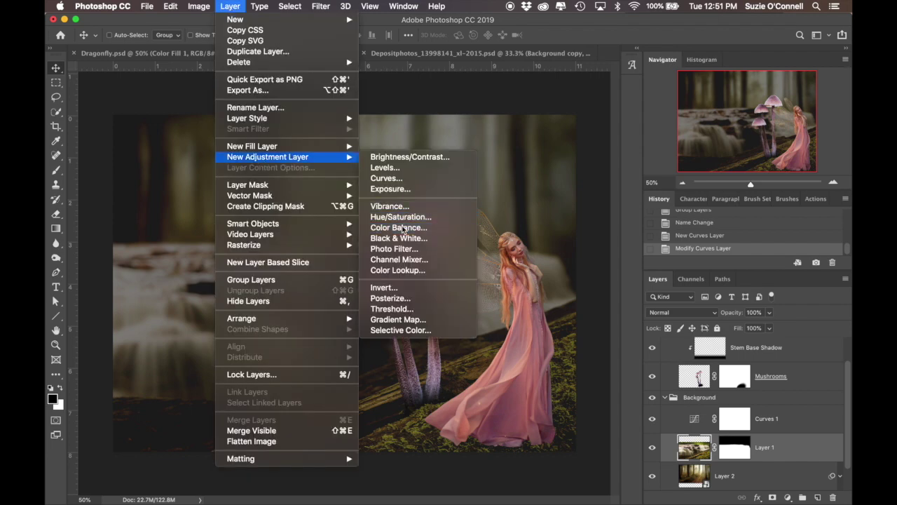
click(392, 229)
click(191, 206)
click(176, 196)
text(+28)
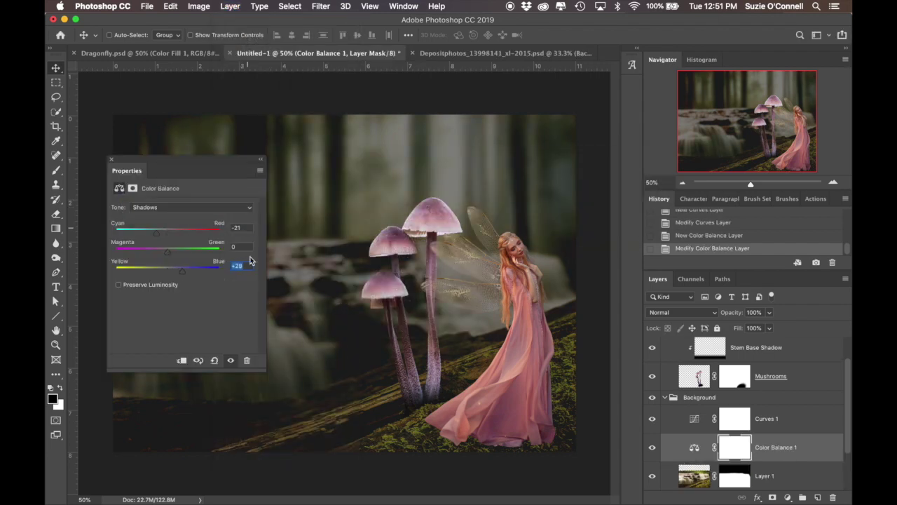
click(205, 201)
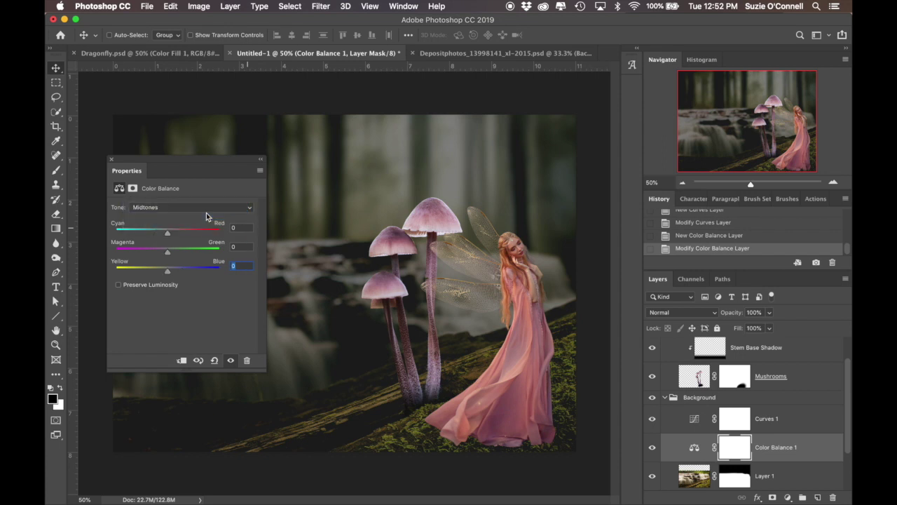
click(167, 207)
click(175, 197)
click(223, 206)
click(226, 219)
text(-20)
key(Return)
key(Return)
click(110, 160)
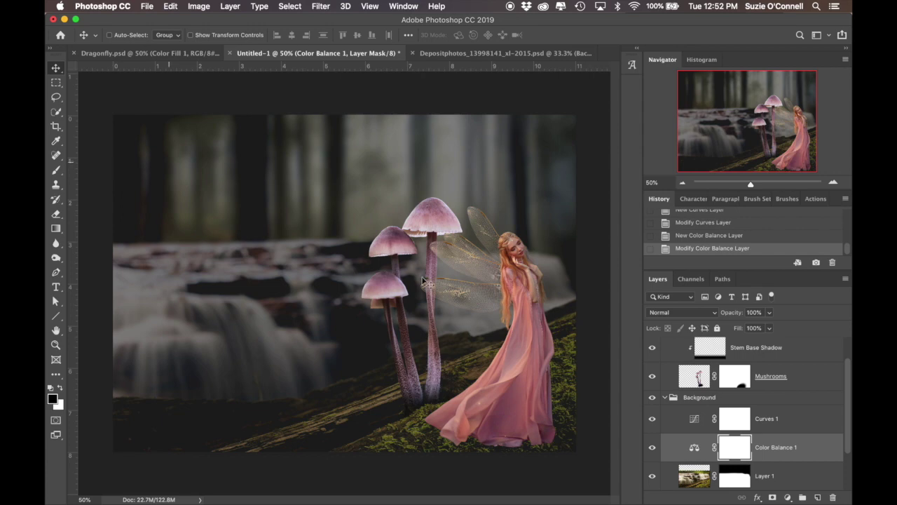
Add a #1989bd solid fill in Soft Light at 90% opacity, plus an empty 'Vignetting' layer.
click(229, 6)
click(393, 144)
text(1989bd)
key(Return)
click(682, 312)
click(708, 396)
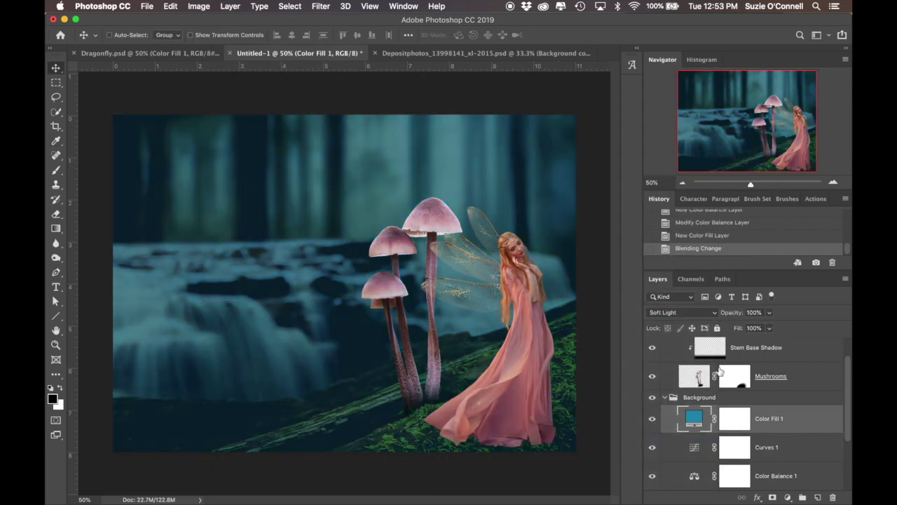
click(754, 313)
text(90)
key(Return)
key(Return)
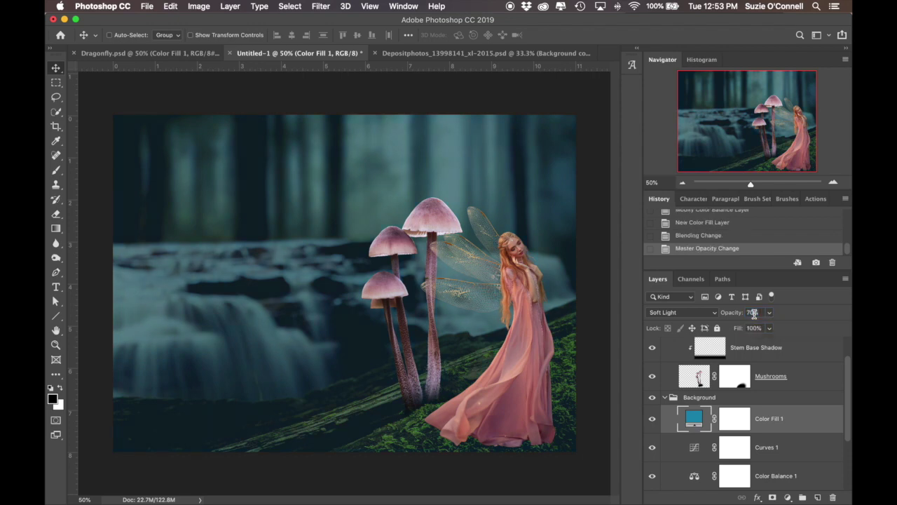
key(super+shift+n)
key(Return)
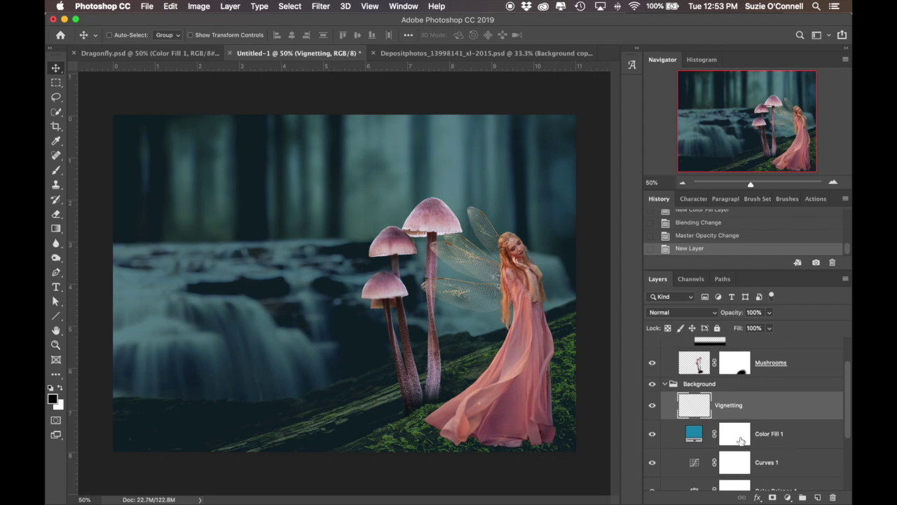
Fade the teal fill's mask toward the lower right, repainting some tint at 49% brush opacity.
key(g)
drag(379, 370, 382, 369)
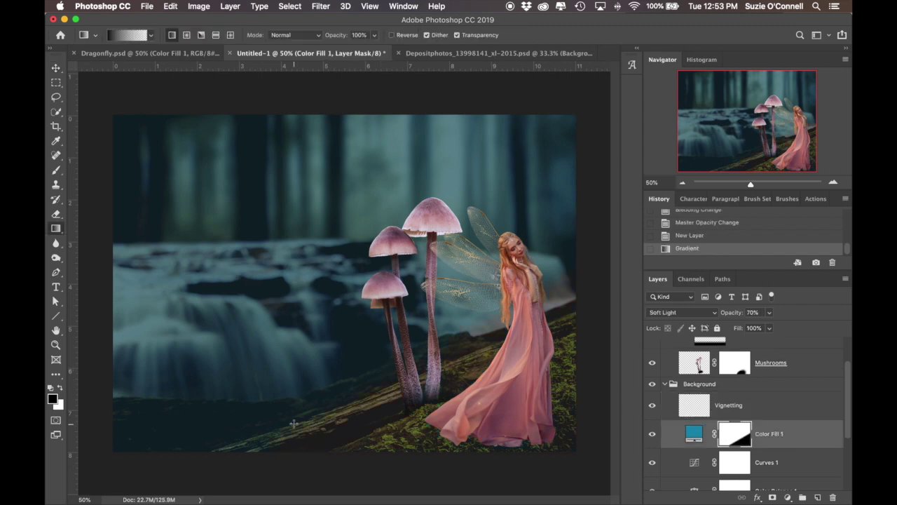
key(b)
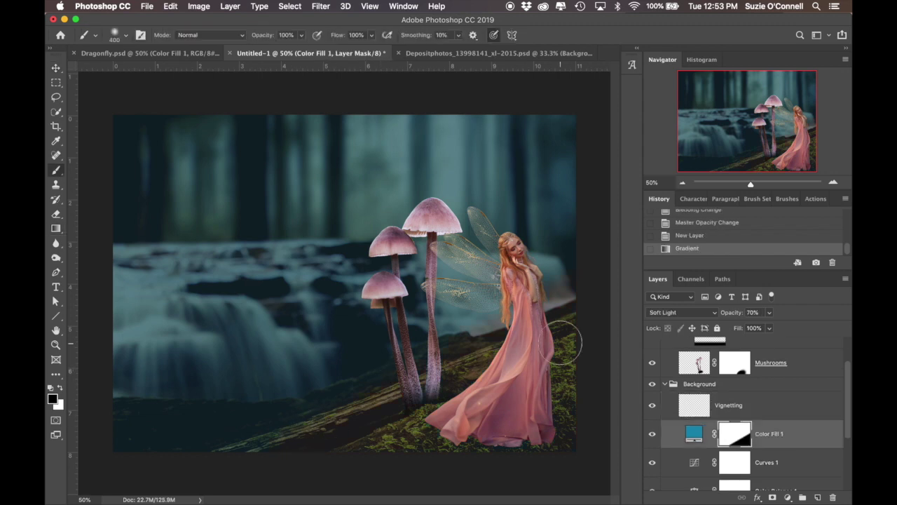
click(527, 319)
key(ctrl+z)
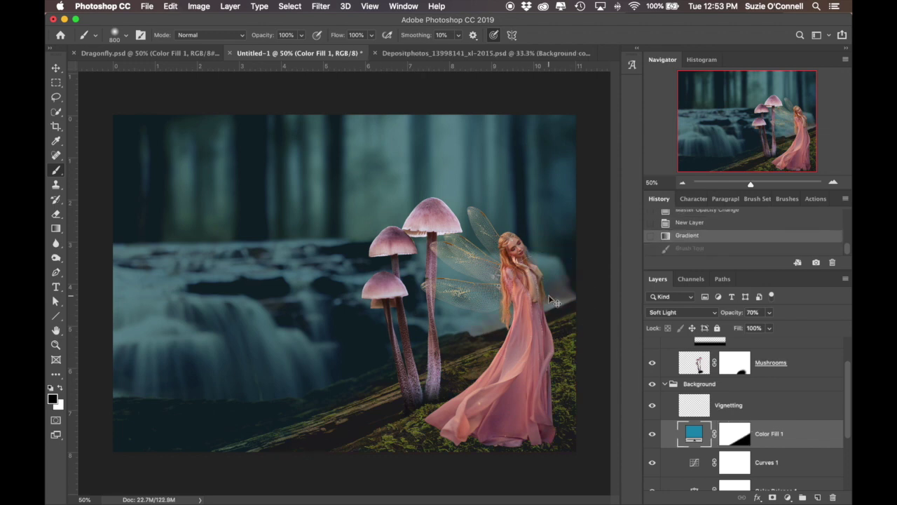
key(x)
click(550, 281)
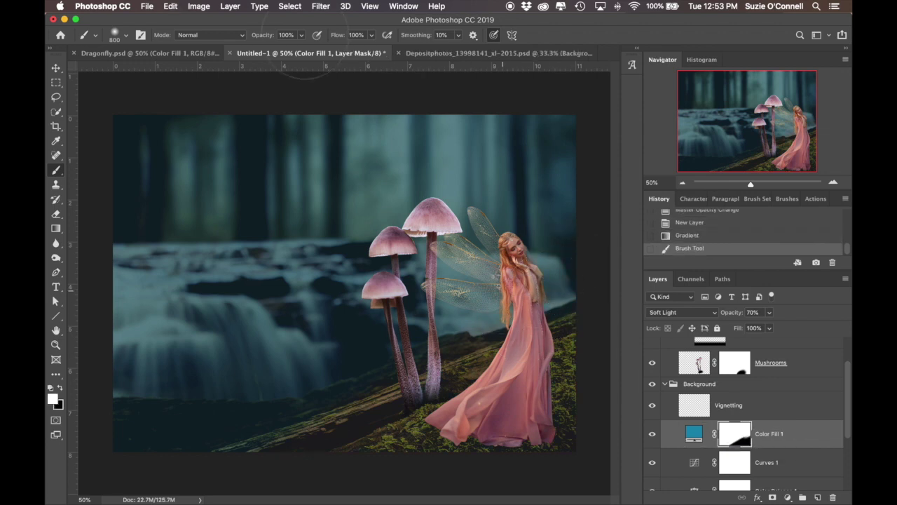
drag(284, 53, 273, 51)
click(581, 341)
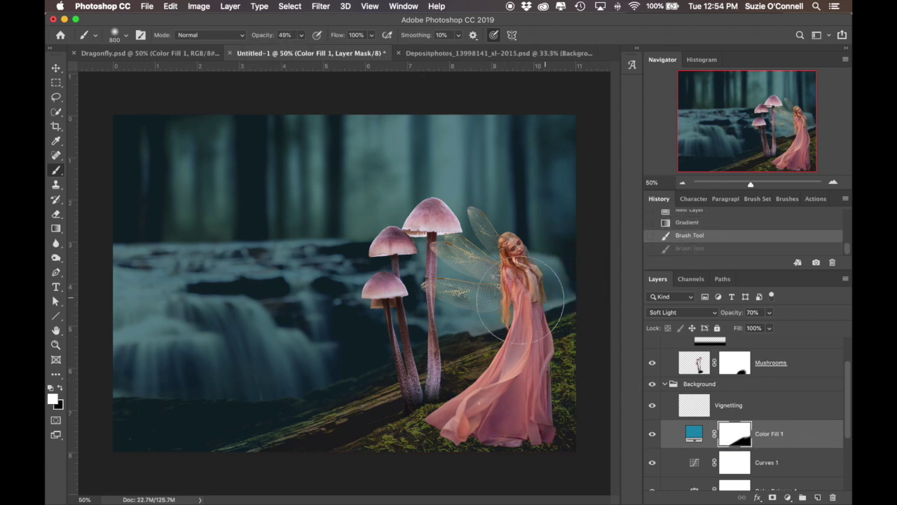
Darken the lower-left corner, top edge and bottom edge with black gradients on Vignetting.
click(694, 405)
key(g)
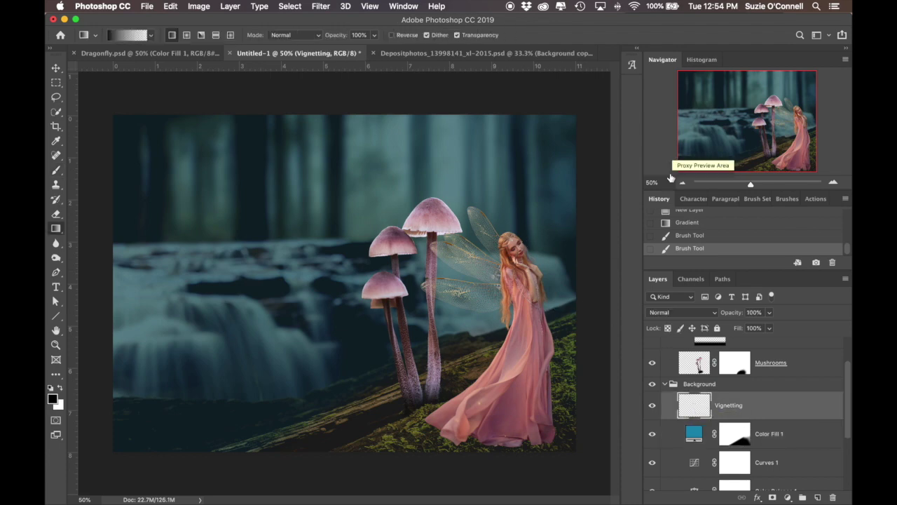
click(682, 182)
drag(161, 427, 274, 337)
drag(359, 133, 357, 279)
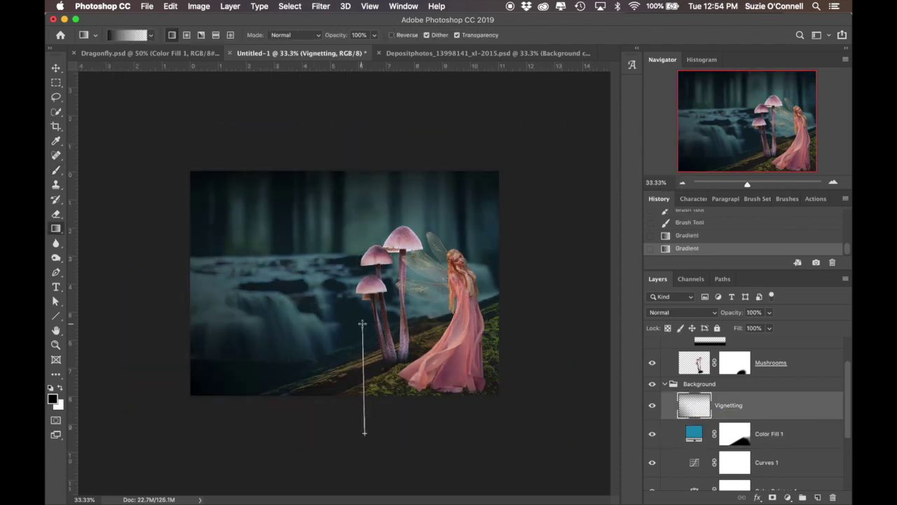
drag(364, 433, 364, 432)
key(b)
scroll(377, 357, up, 2)
click(682, 182)
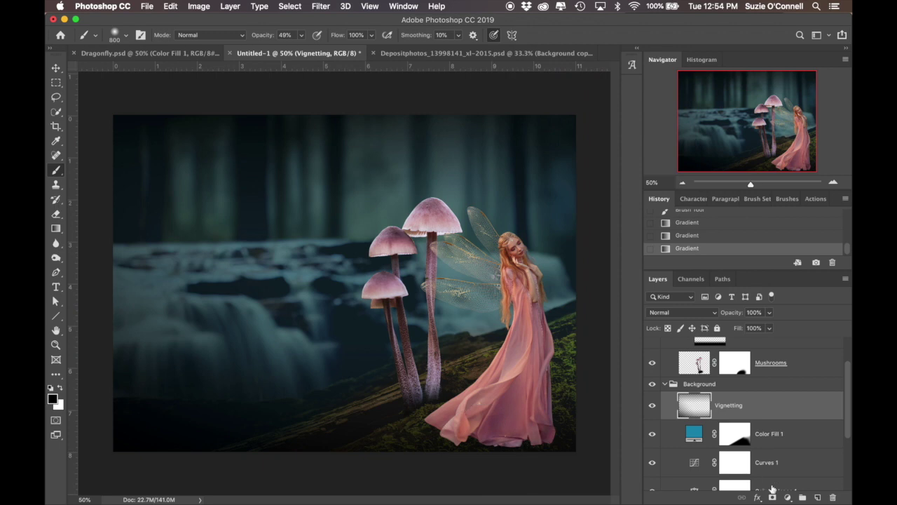
Mask the vignette away around the fairy's lower right, then select the Mushrooms layer.
click(772, 497)
mouse_move(390, 411)
mouse_down()
mouse_move(410, 420)
mouse_move(403, 401)
mouse_up()
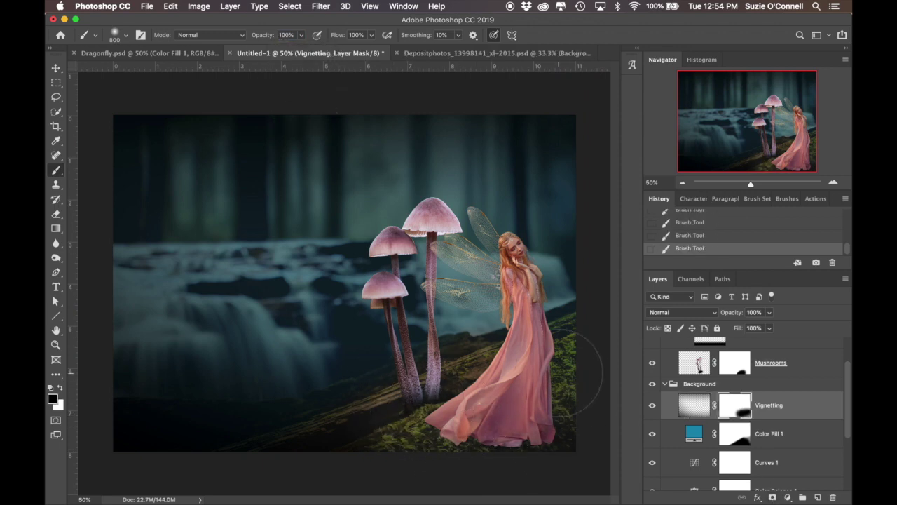
scroll(792, 406, up, 1)
scroll(785, 412, up, 2)
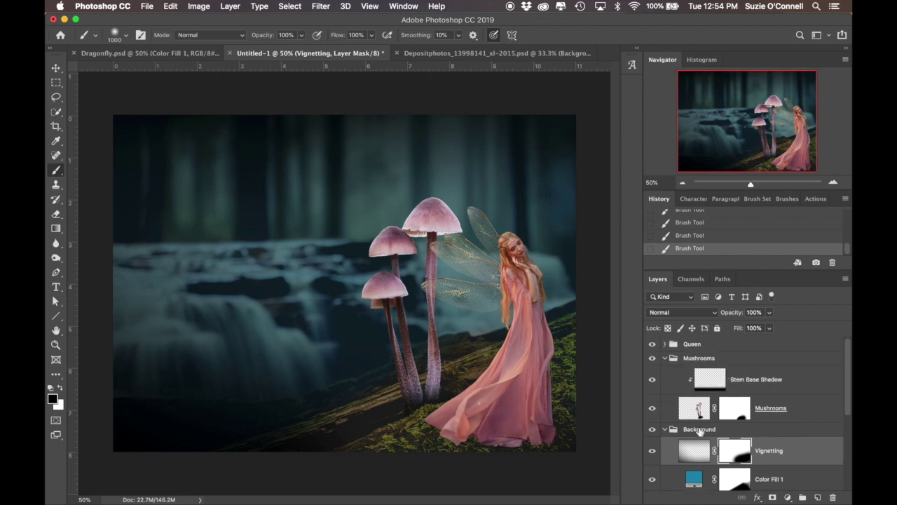
click(698, 413)
click(833, 183)
Add a new layer clipped to the mushrooms, fill it with 50% grey, and set it to Overlay.
key(o)
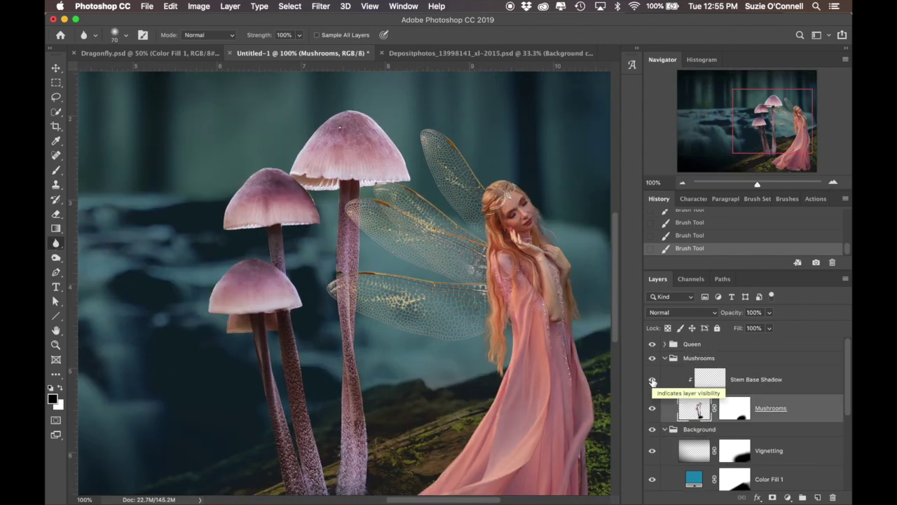
key(super+shift+n)
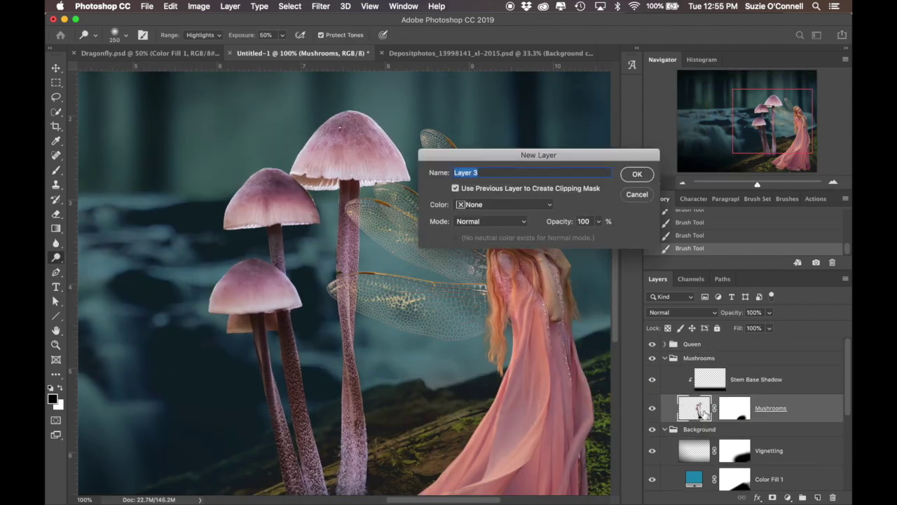
key(Return)
key(i)
click(52, 398)
text(50)
key(Return)
key(g)
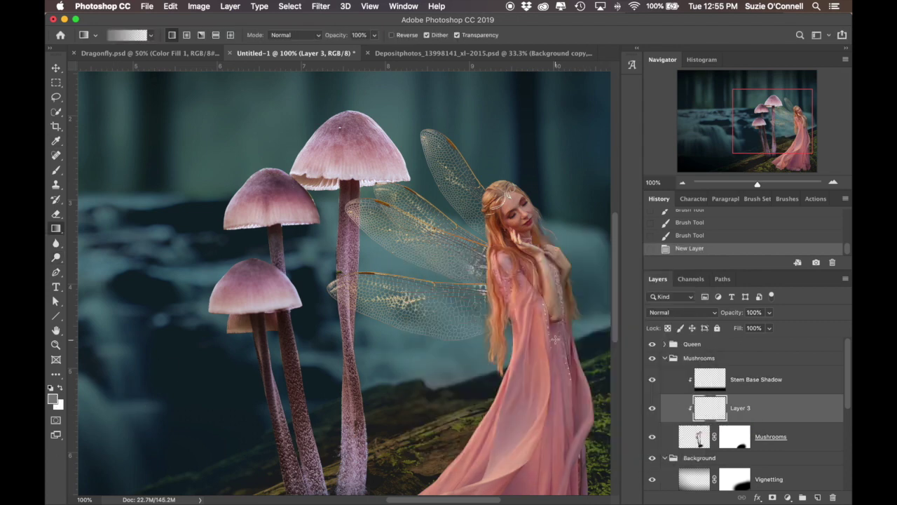
key(shift+g)
click(361, 371)
click(681, 312)
click(673, 433)
Dodge the tallest cap's underside, name the layer 'Mushroom Lamp Inner Light', and move Stem Base Shadow beneath it.
key(o)
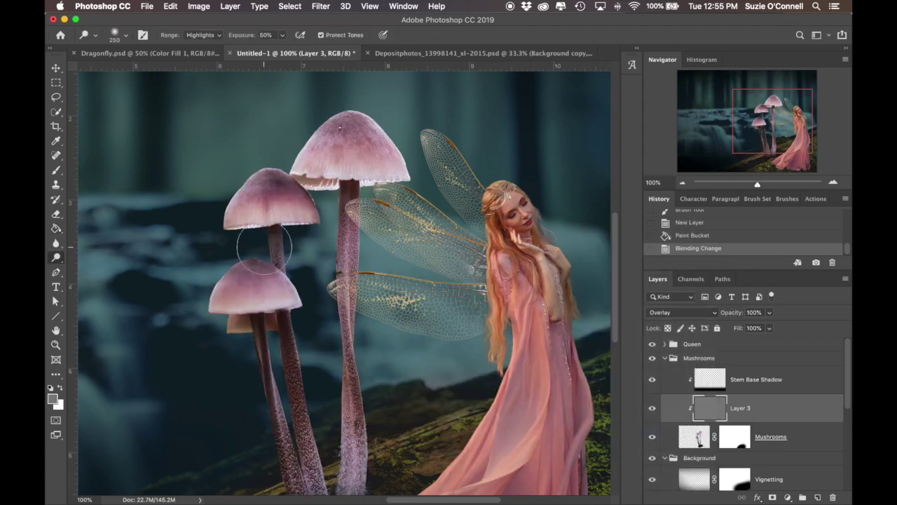
drag(340, 128, 378, 144)
drag(309, 178, 364, 183)
drag(371, 181, 415, 183)
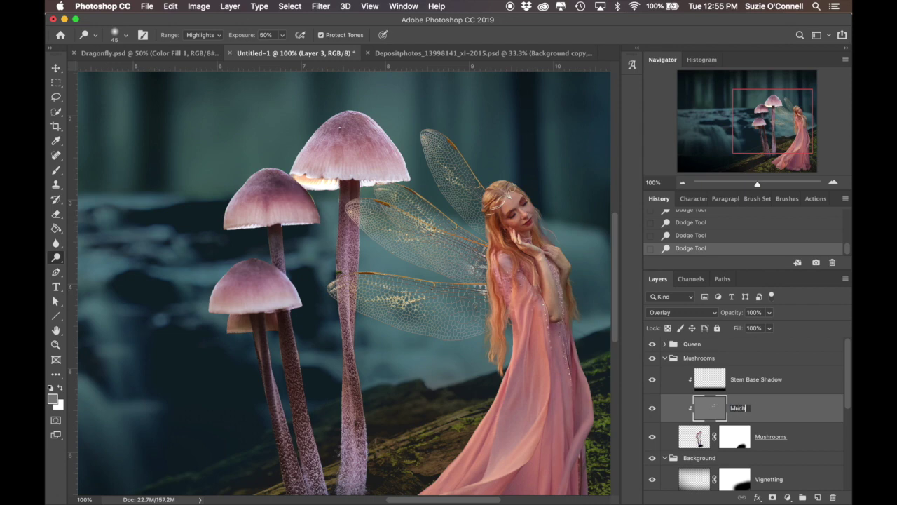
text(nner Light)
key(Return)
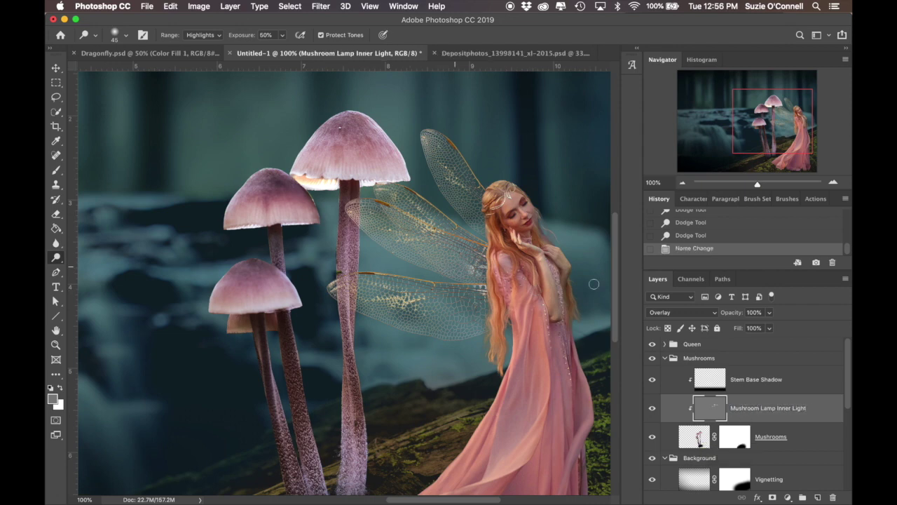
drag(717, 385, 718, 410)
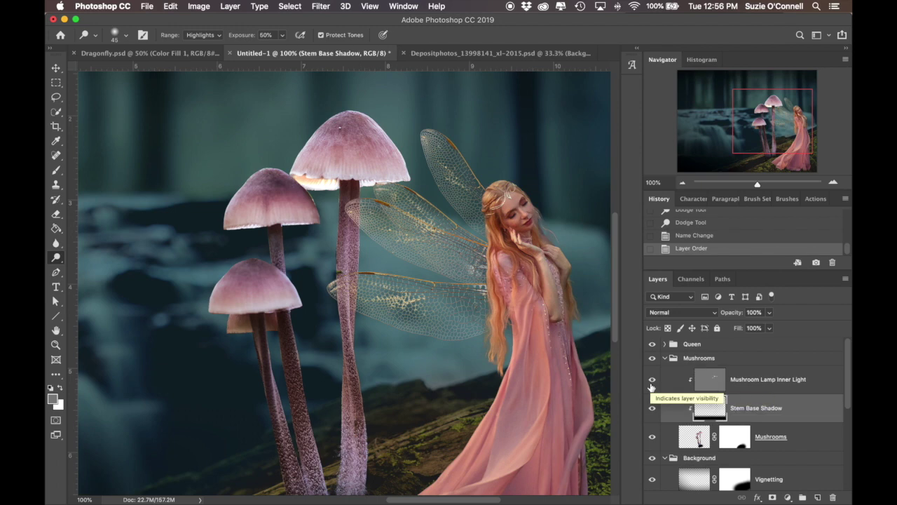
Create a new layer above Mushroom Lamp Inner Light and set the foreground to peach.
click(683, 182)
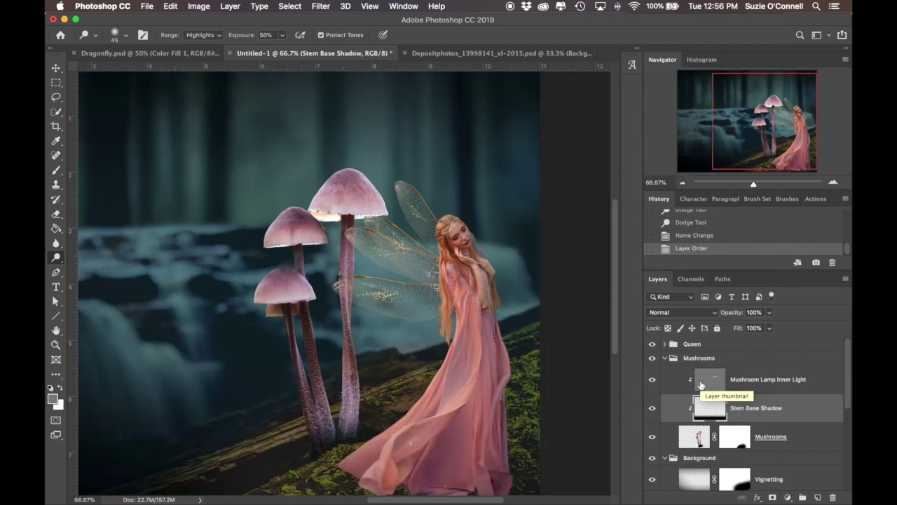
click(700, 384)
key(ctrl+shift+n)
key(Return)
click(51, 398)
click(568, 404)
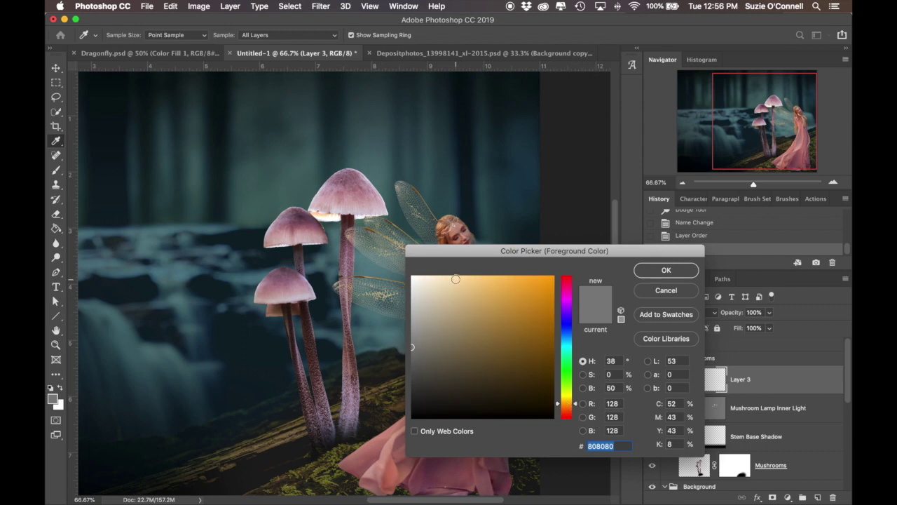
click(456, 279)
click(566, 406)
Choose a soft round 500 px brush and release Layer 3 from its clipping mask.
click(665, 271)
key(b)
click(116, 35)
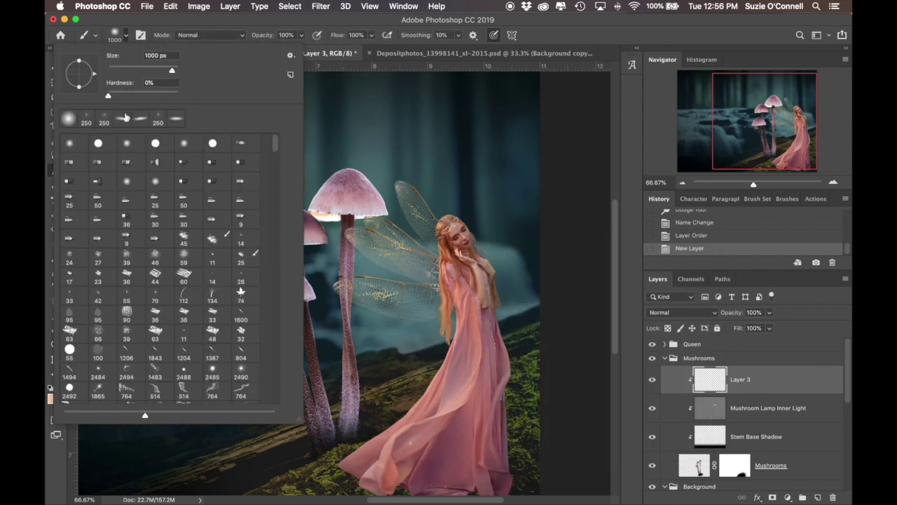
key(Return)
key(bracketleft)
key(bracketleft)
key(bracketleft)
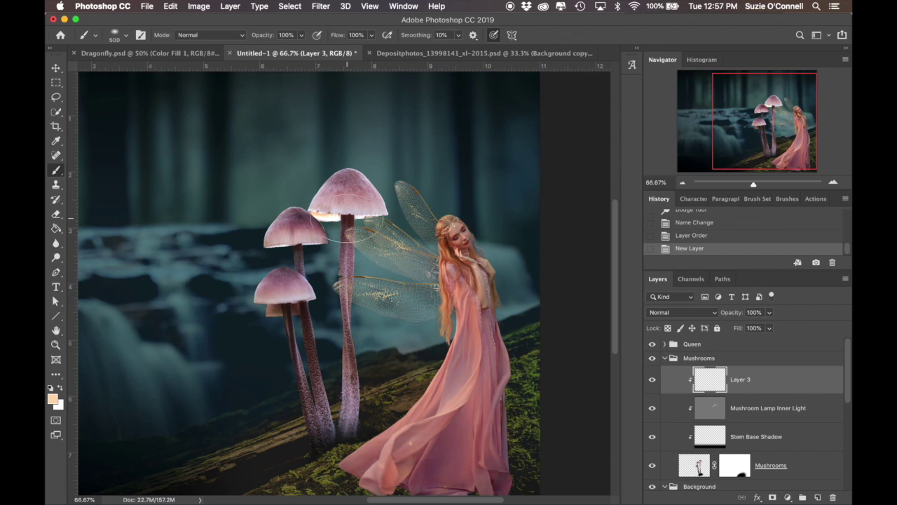
right_click(764, 378)
click(691, 228)
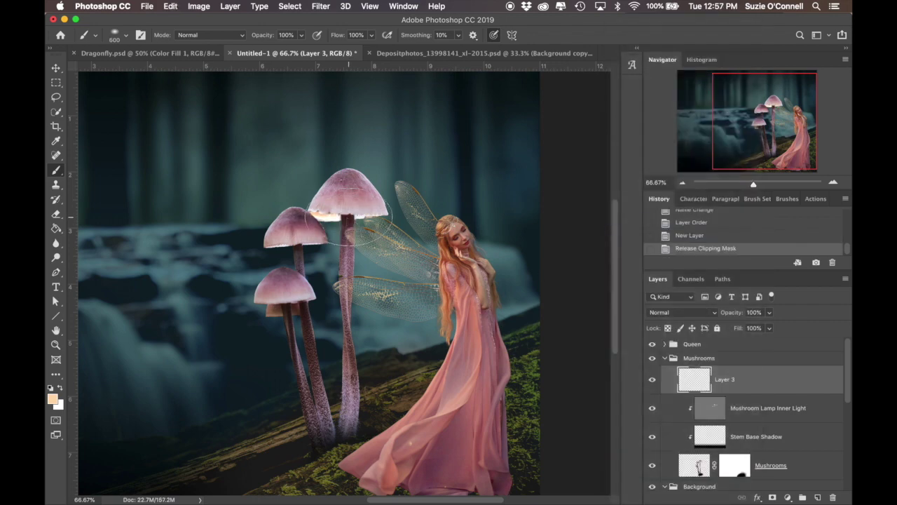
Paint peach glow over the top, middle and lowest caps, then set Screen at 70% opacity.
click(344, 214)
click(344, 214)
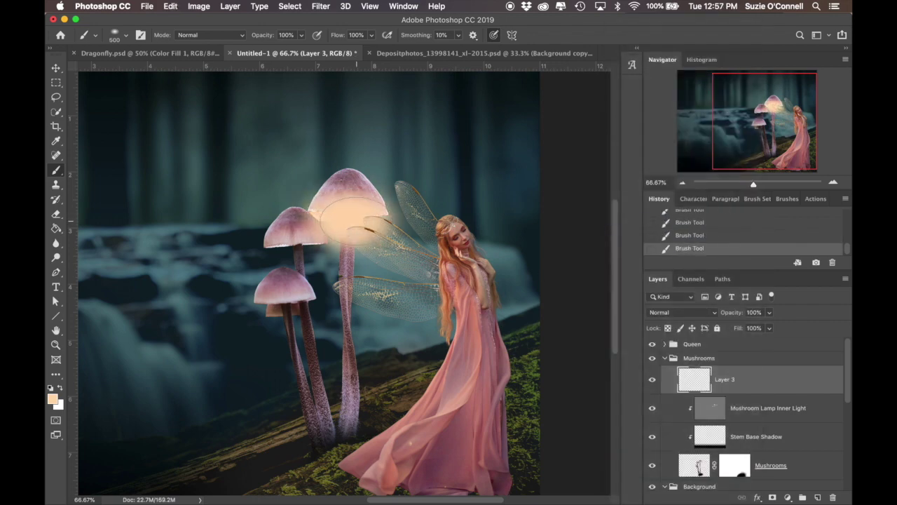
click(298, 242)
click(288, 300)
click(679, 312)
click(661, 392)
click(753, 313)
text(70)
key(Return)
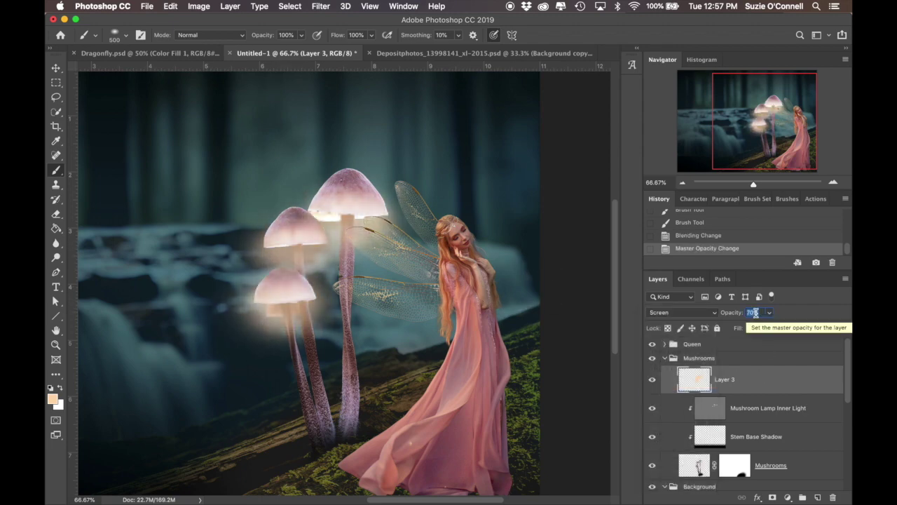
click(757, 420)
click(787, 496)
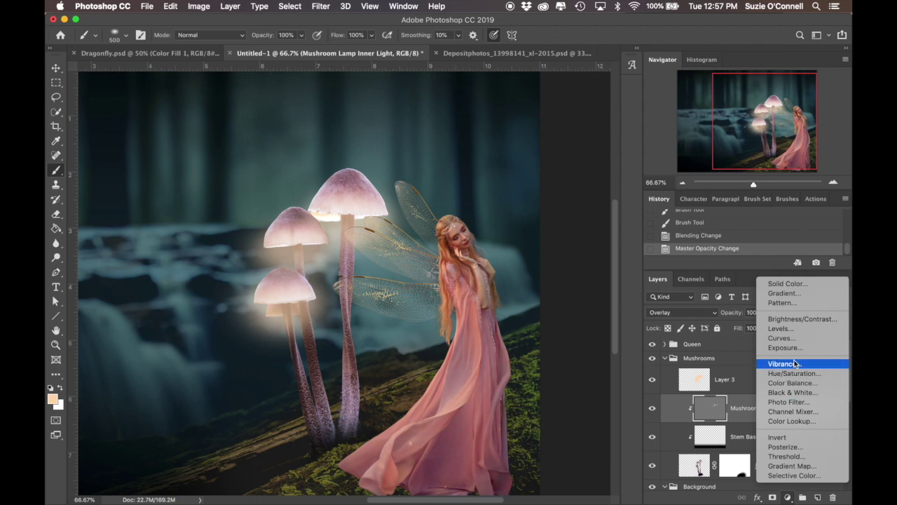
Add a clipped Levels adjustment with midtone 1.37 and white point 201.
click(771, 331)
drag(189, 291, 174, 290)
key(ctrl+alt+g)
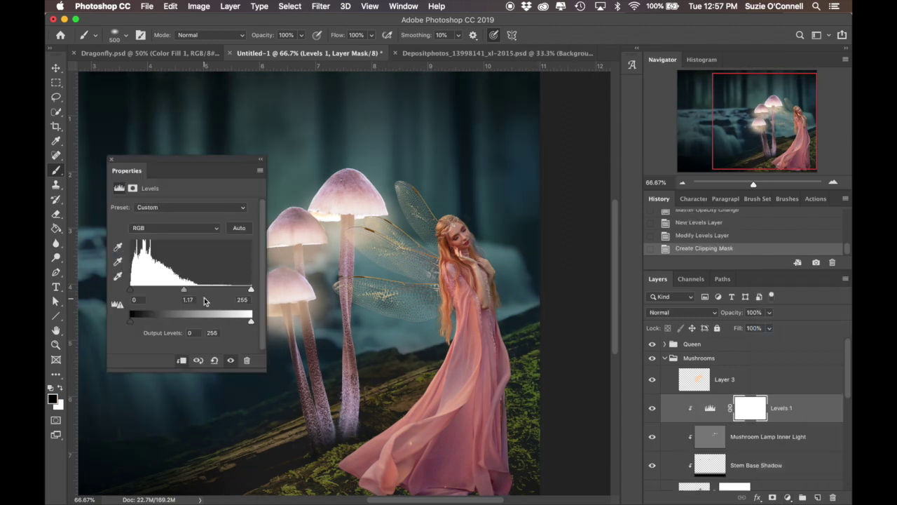
drag(251, 290, 230, 290)
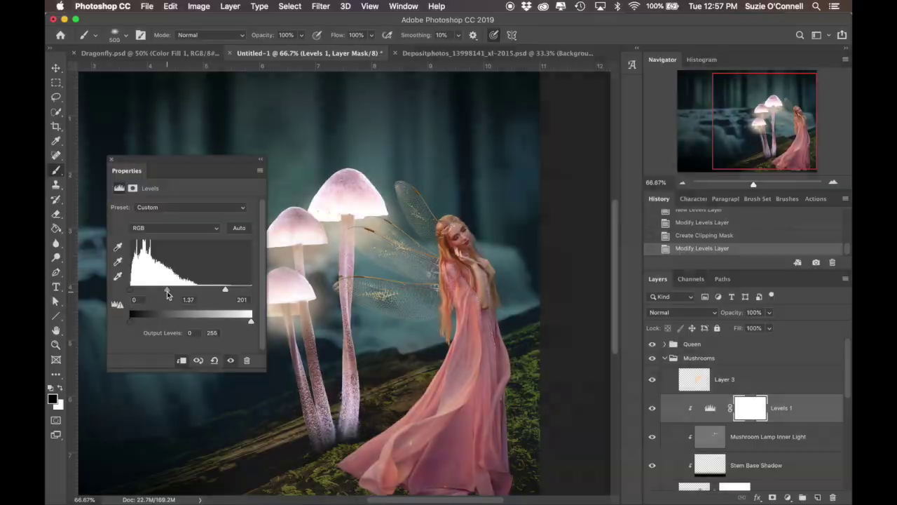
Paint black at 50% with a 250 px brush on the Levels mask around the top and middle caps.
click(111, 160)
click(344, 186)
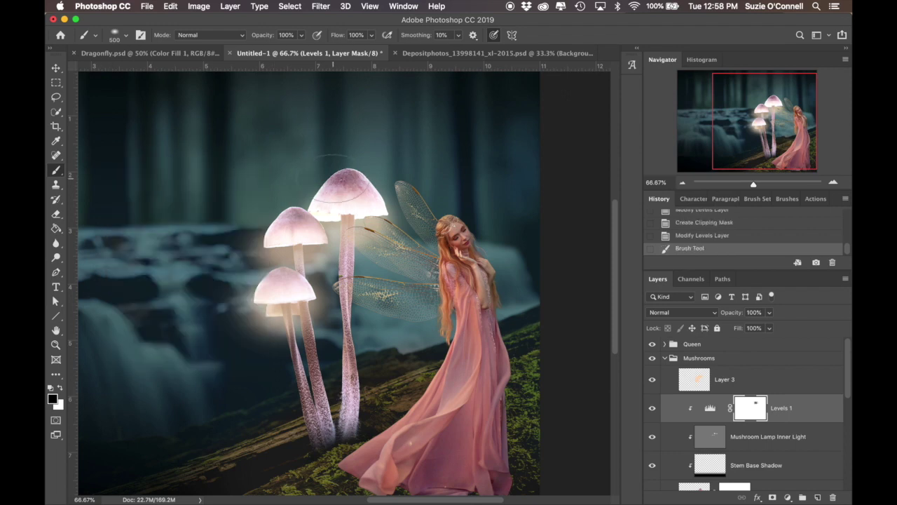
key(ctrl+z)
key(5)
key(bracketleft)
key(bracketleft)
mouse_move(312, 140)
mouse_down()
mouse_move(364, 161)
mouse_move(350, 182)
mouse_move(319, 179)
mouse_up()
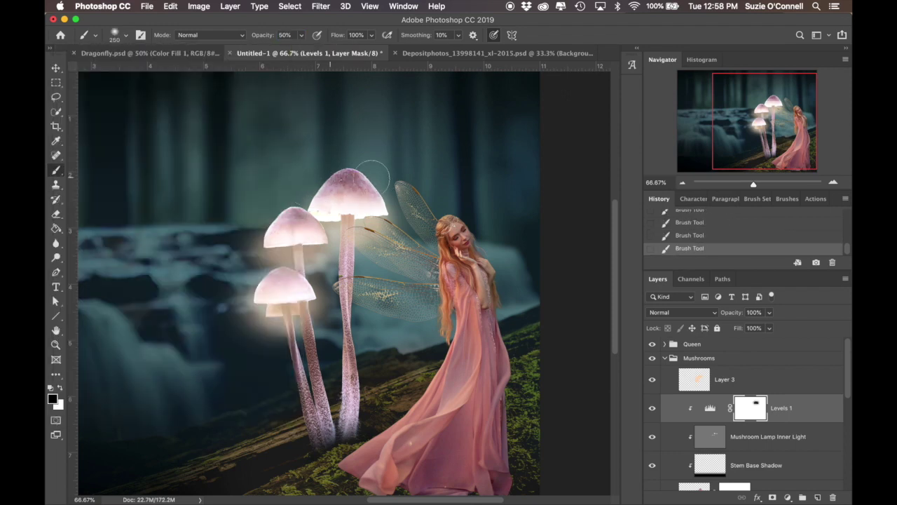
drag(308, 224, 282, 208)
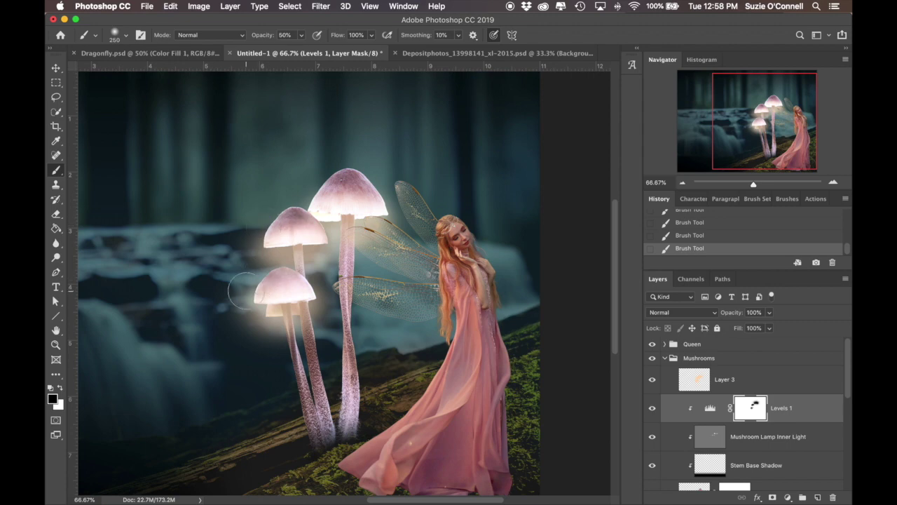
click(763, 378)
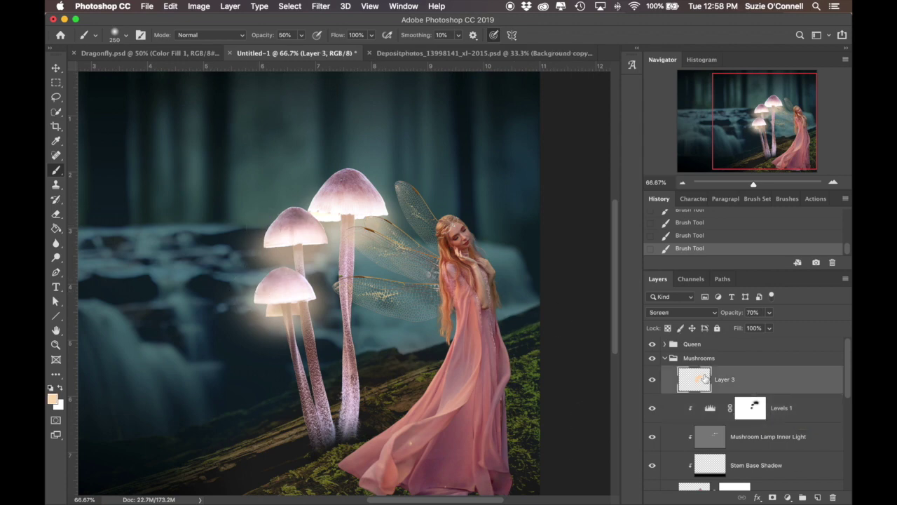
click(817, 496)
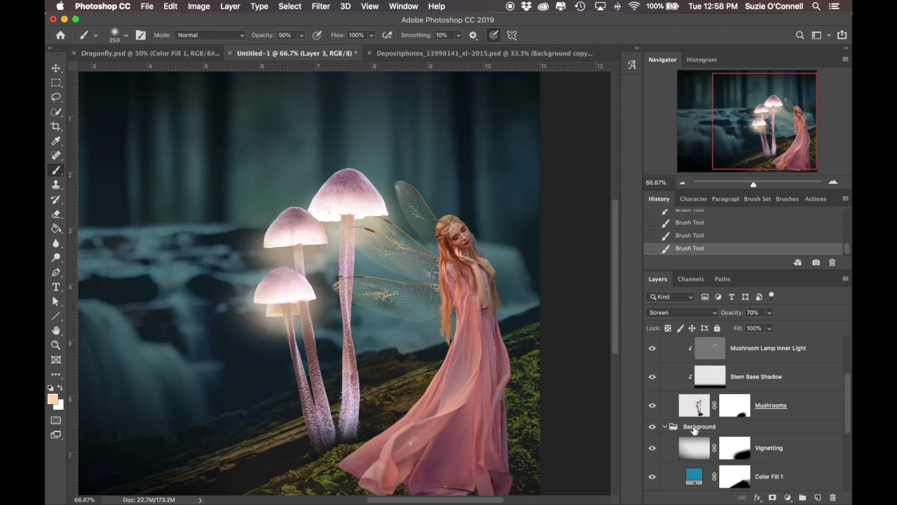
Paint a light orange glow with a 1900 px brush beneath the mushrooms, fairy and mossy log.
click(52, 399)
click(666, 270)
key(b)
right_click(228, 124)
key(Escape)
key(bracketright)
key(bracketright)
key(bracketright)
key(bracketright)
key(bracketright)
key(bracketright)
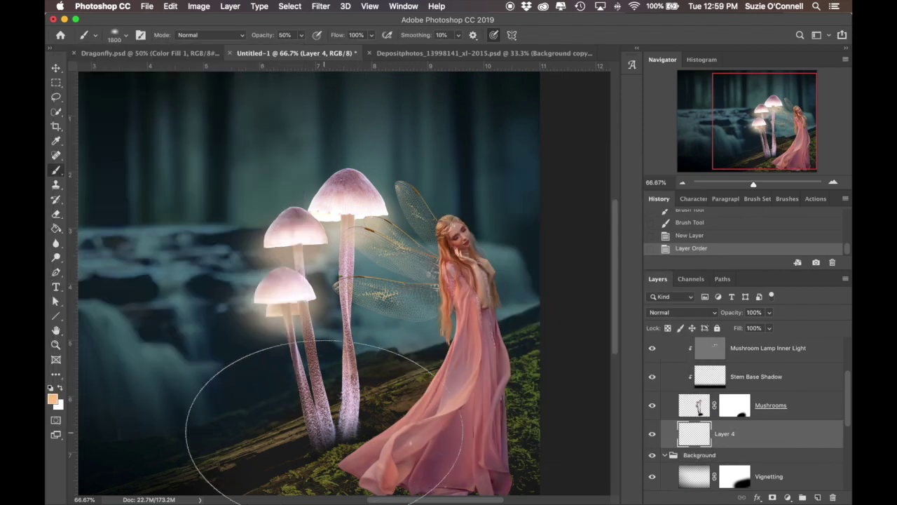
key(super+minus)
click(444, 413)
key(super+z)
key(0)
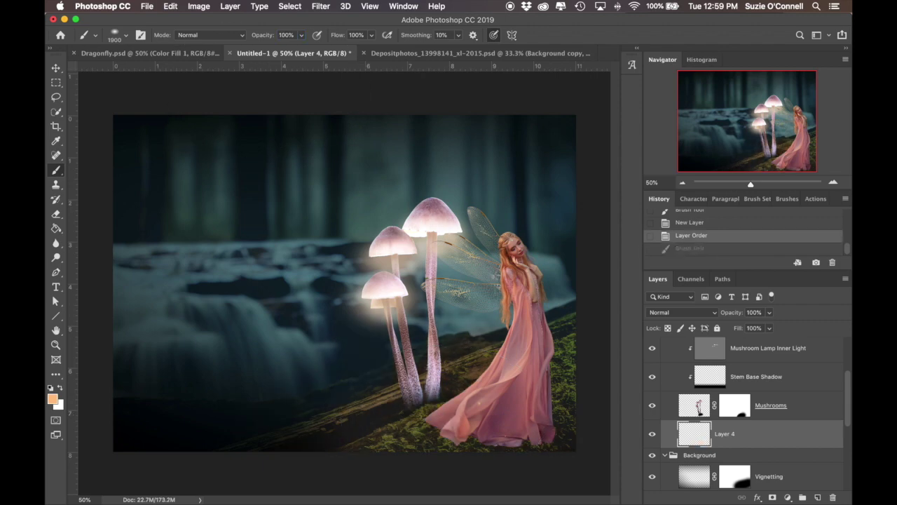
click(381, 396)
click(480, 403)
Set Layer 4 to Overlay blend mode at 80% opacity.
click(682, 312)
click(673, 431)
click(753, 313)
text(80)
key(Return)
On a new Overlay layer, paint light cream onto the log at the mushroom bases, then add Layer 6.
key(super+shift+alt+n)
click(52, 398)
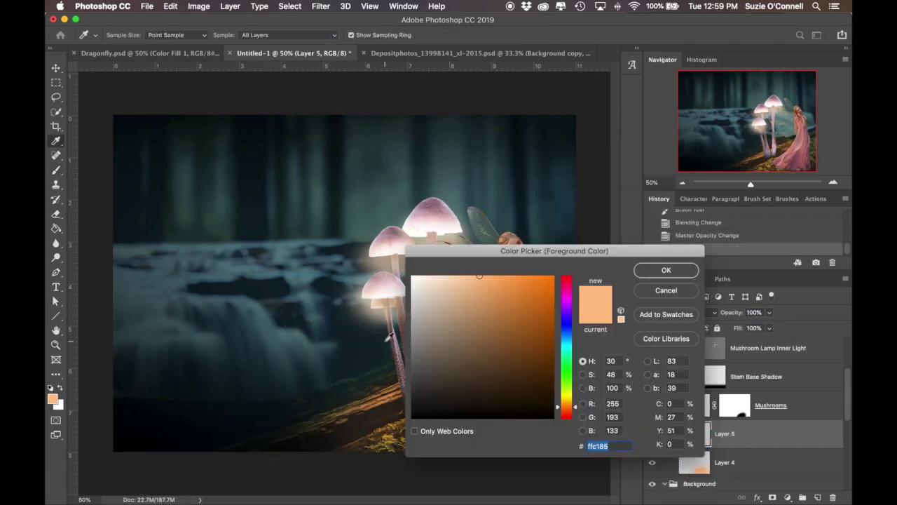
click(436, 275)
click(666, 270)
key(b)
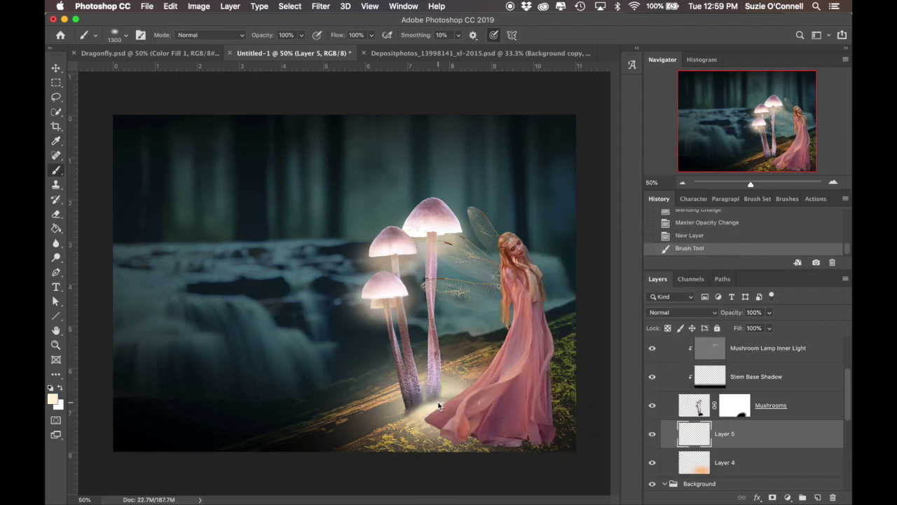
click(421, 393)
click(682, 312)
click(684, 432)
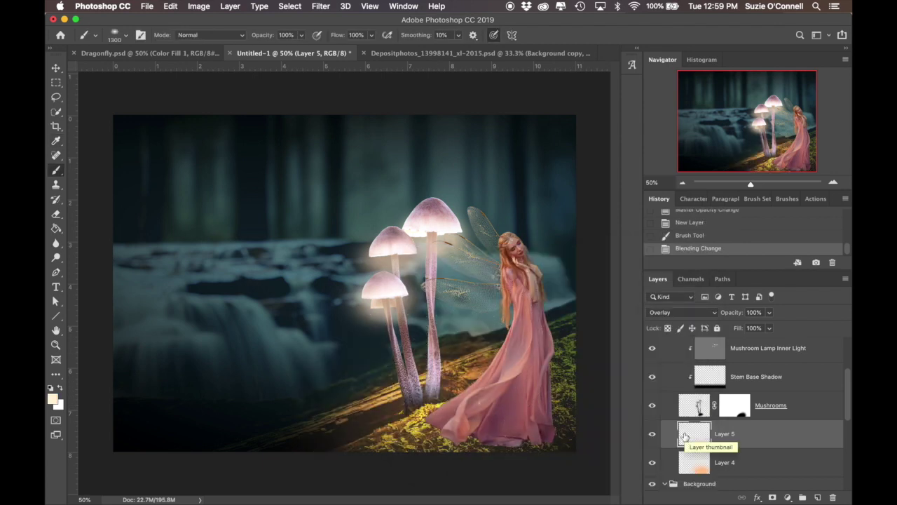
key(super+equal)
key(super+shift+alt+n)
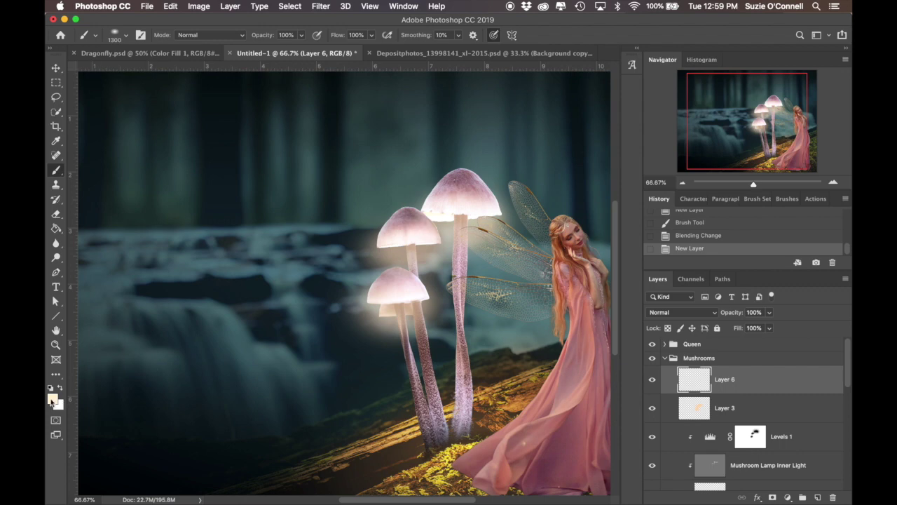
Sample a cap's pink and paint it over the three mushroom caps with a soft 250 px brush.
click(53, 399)
click(475, 170)
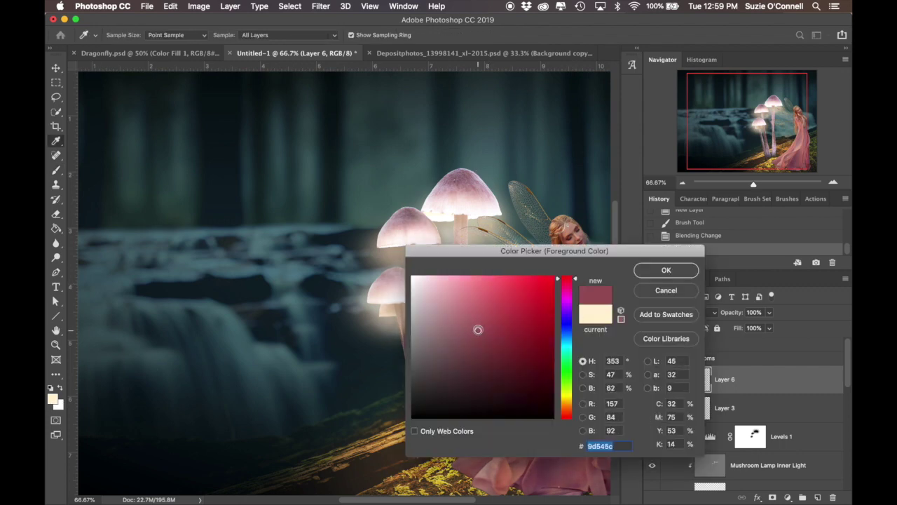
click(666, 270)
click(115, 35)
double_click(86, 119)
key(bracketleft)
key(bracketleft)
key(bracketleft)
drag(448, 168, 489, 182)
drag(427, 210, 382, 231)
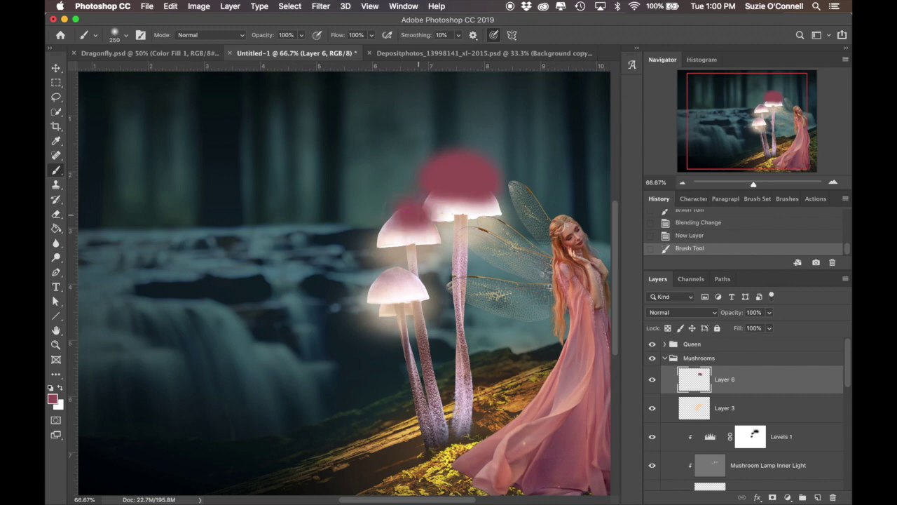
drag(382, 270, 420, 269)
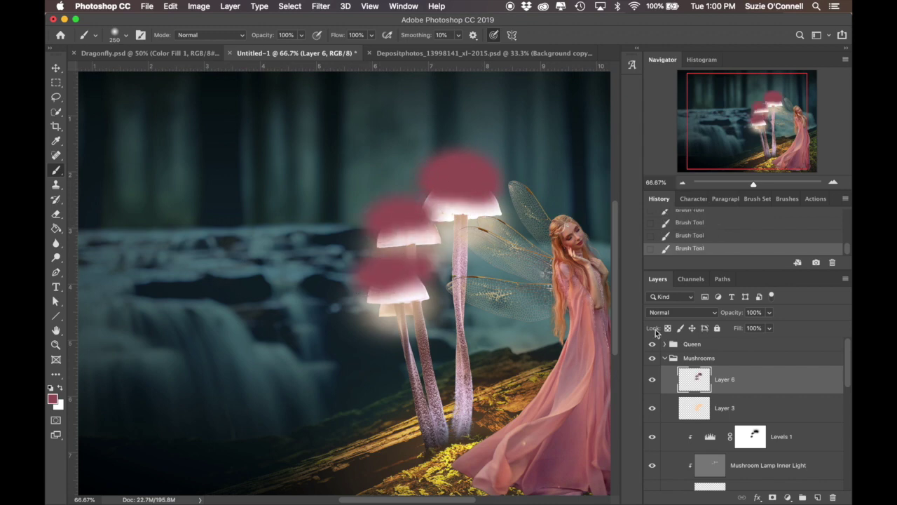
Move Layer 6 below Layer 3, clip it into the mushroom stack, and set 25% opacity.
drag(725, 379, 725, 420)
right_click(740, 407)
click(682, 228)
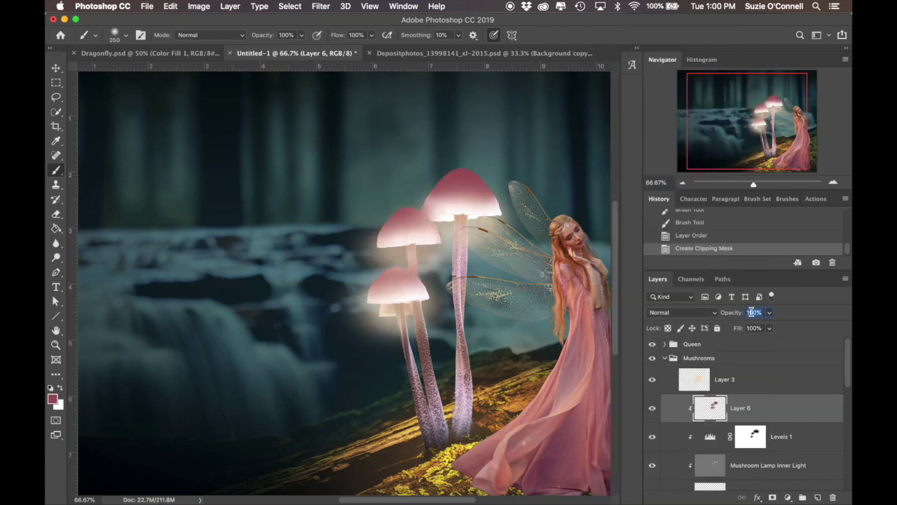
text(25)
key(Return)
click(712, 444)
click(229, 6)
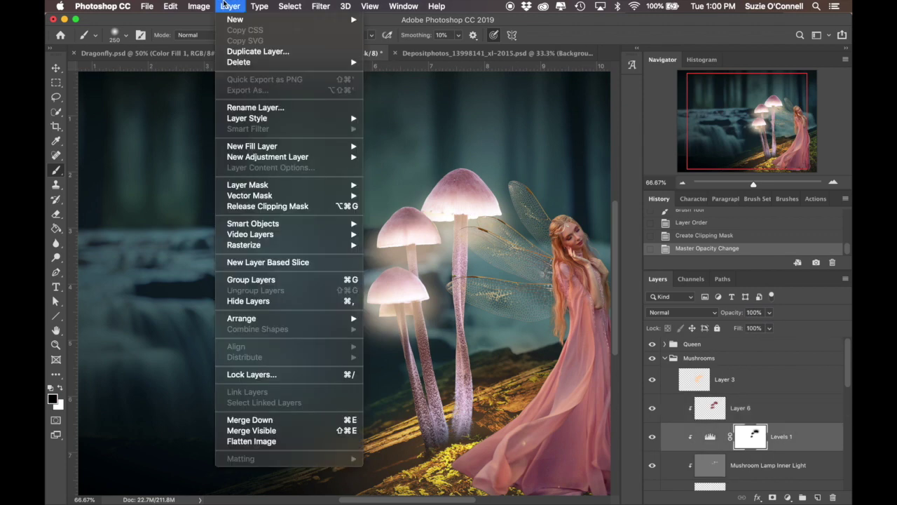
Add a Curves adjustment with highlights pulled down, and mask the darkening off the mushroom stems.
key(Escape)
drag(247, 235, 255, 266)
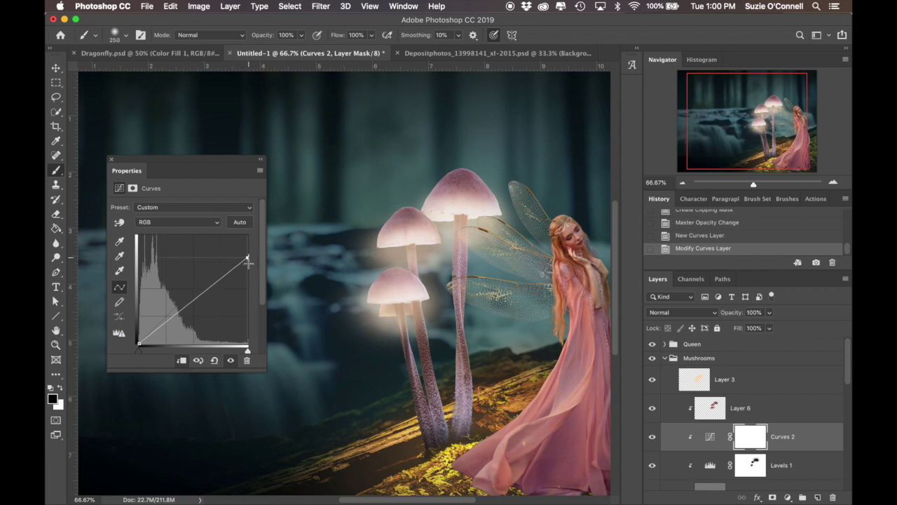
click(755, 442)
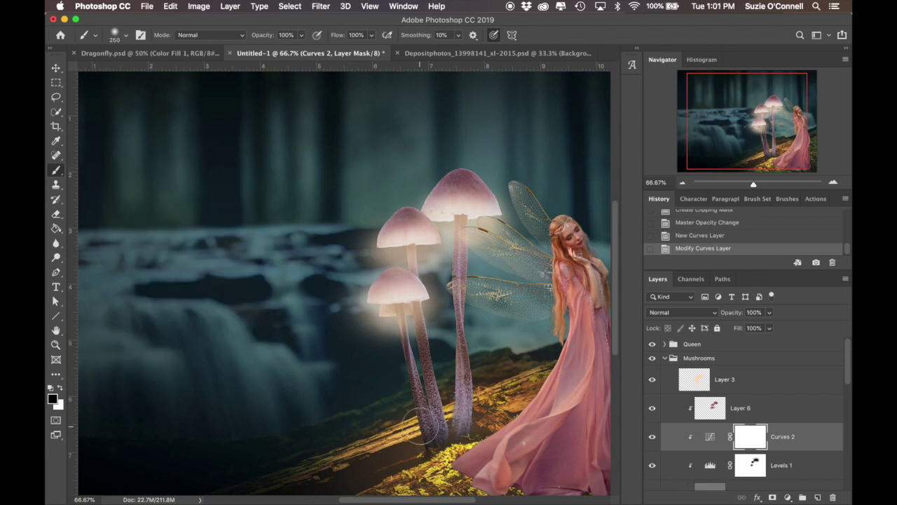
drag(423, 424, 483, 225)
Paint the Curves 2 mask to keep the left, lower and top mushroom caps bright.
click(652, 440)
click(651, 439)
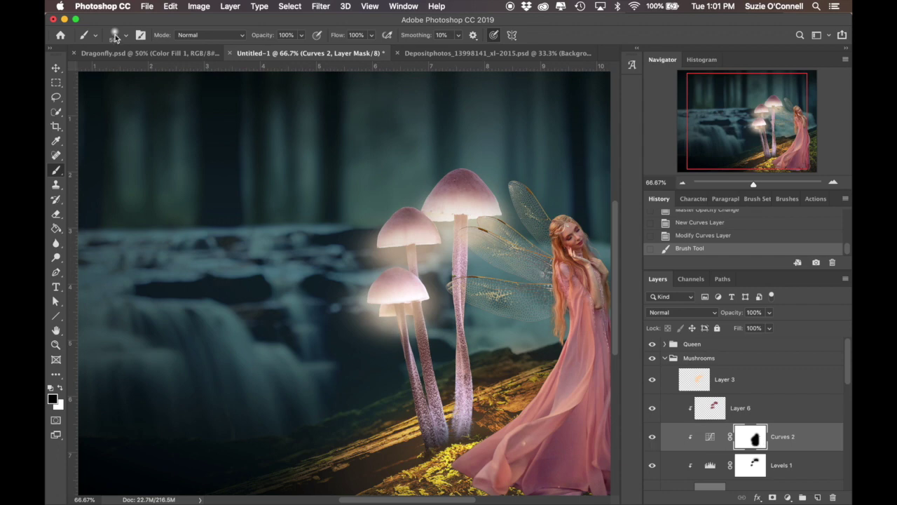
drag(407, 237, 424, 235)
key(ctrl+z)
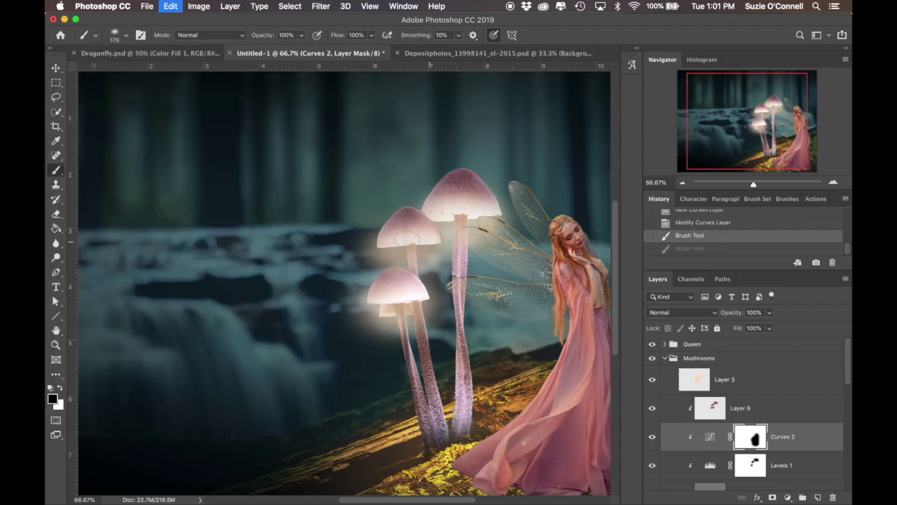
drag(398, 291, 426, 289)
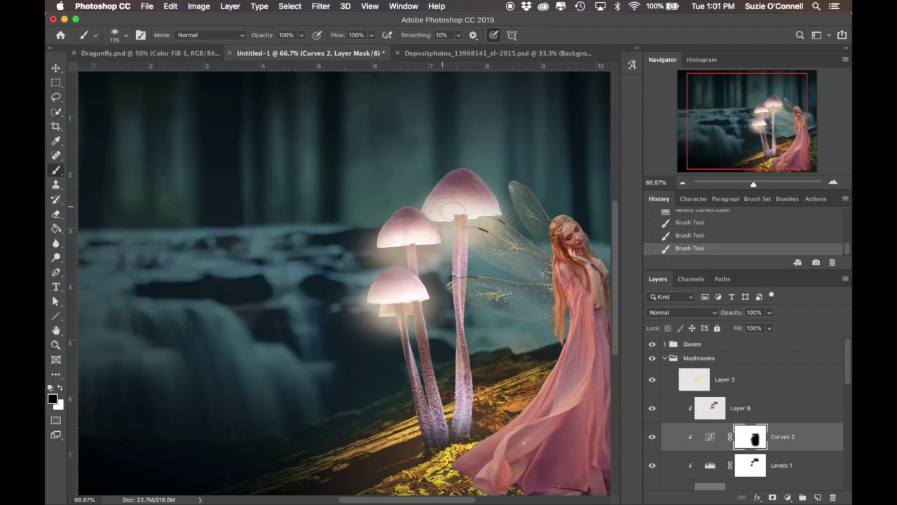
drag(434, 207, 494, 203)
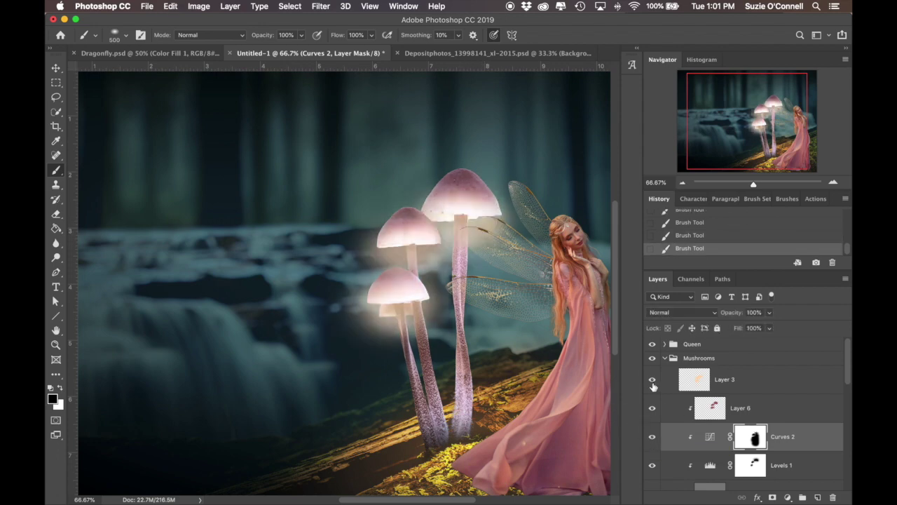
click(698, 382)
click(321, 6)
Apply a 26-pixel Gaussian Blur to Layer 3, then choose pale yellow on a new Layer 7.
click(490, 182)
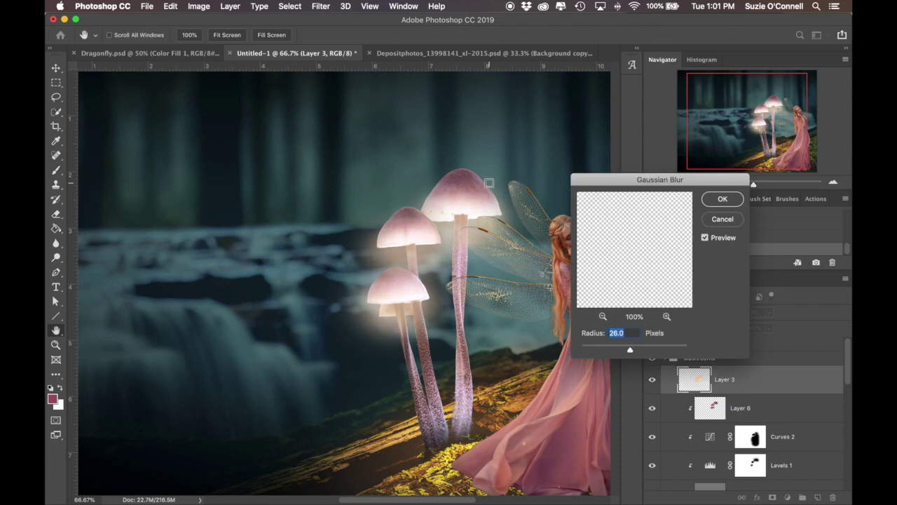
key(Return)
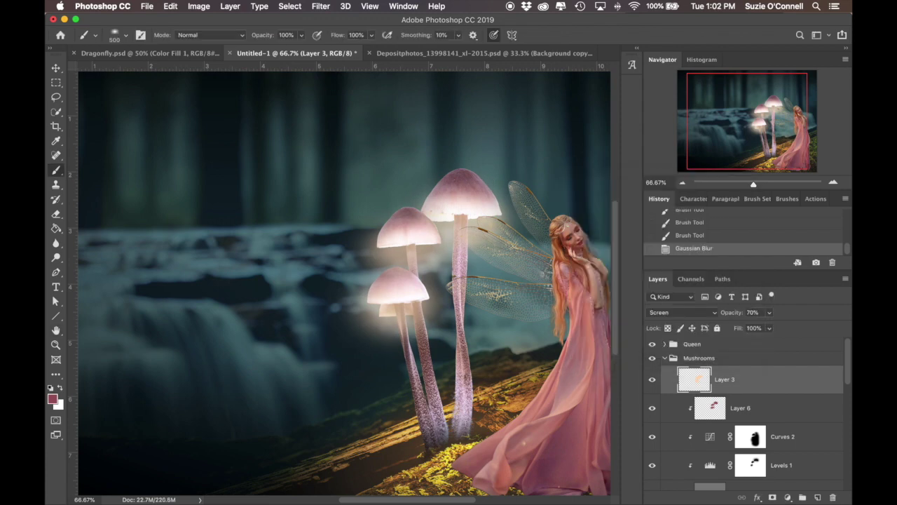
click(52, 397)
click(665, 268)
click(817, 497)
With a soft brush, paint pale yellow glow over the lower, middle and top mushroom caps.
click(116, 36)
double_click(153, 123)
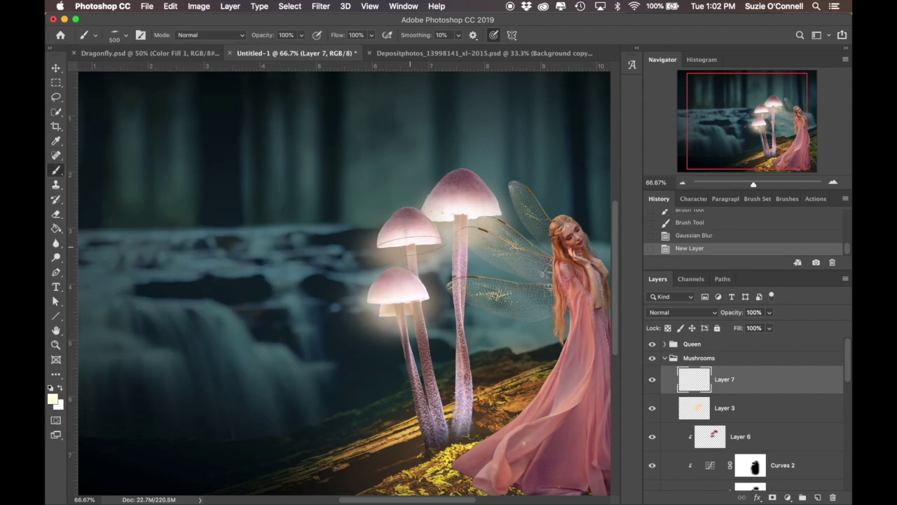
click(120, 35)
key(Return)
click(398, 301)
click(398, 302)
click(406, 245)
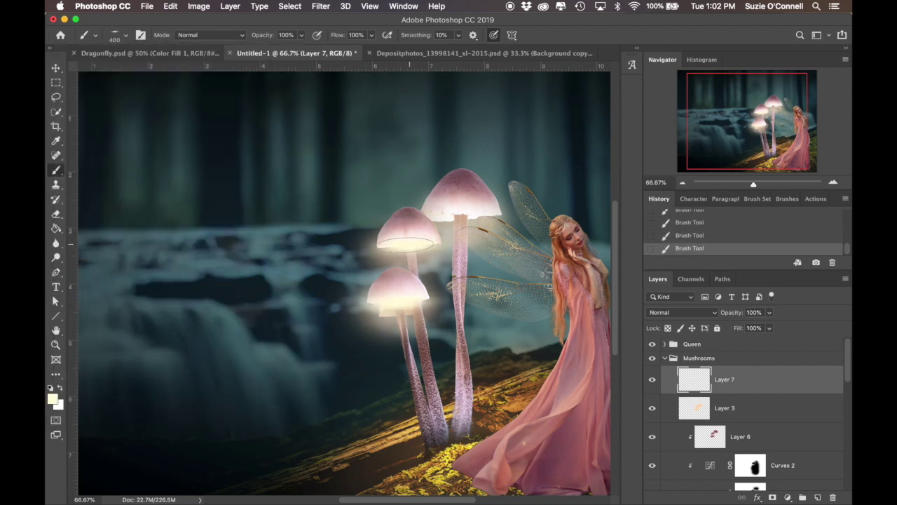
click(470, 214)
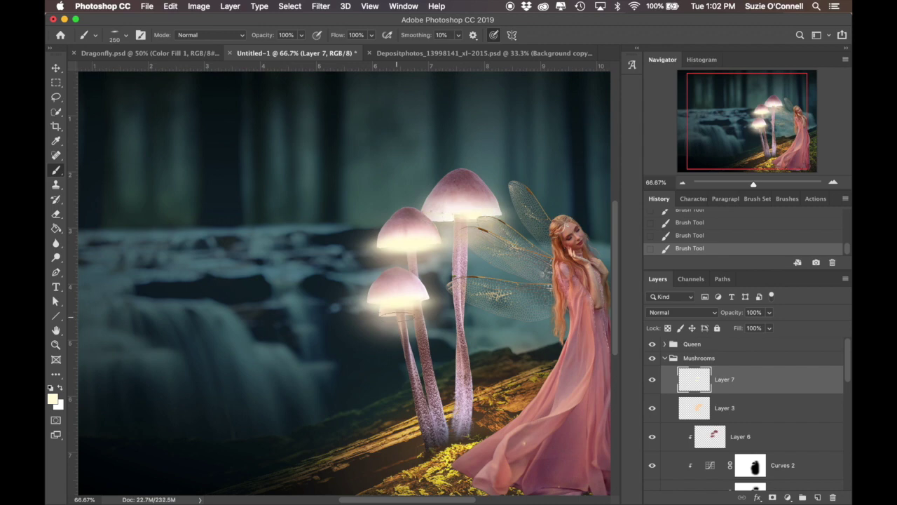
click(115, 36)
key(Return)
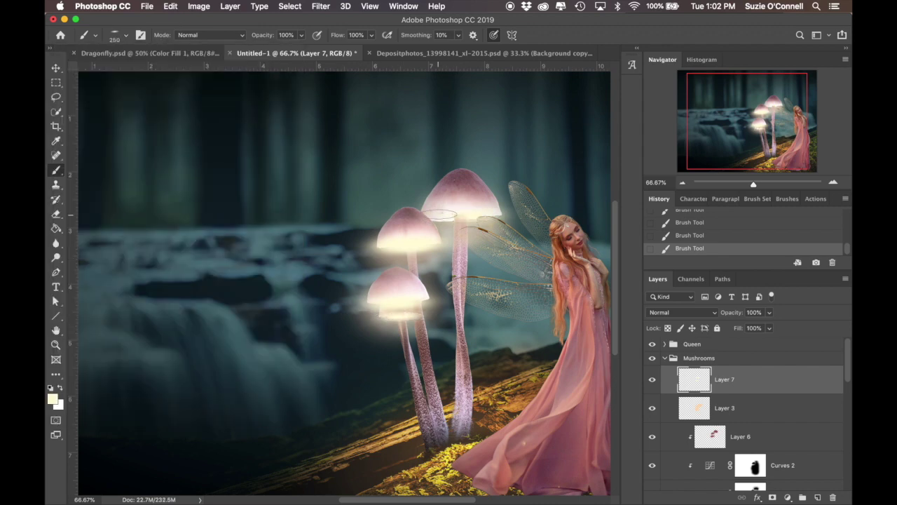
click(681, 312)
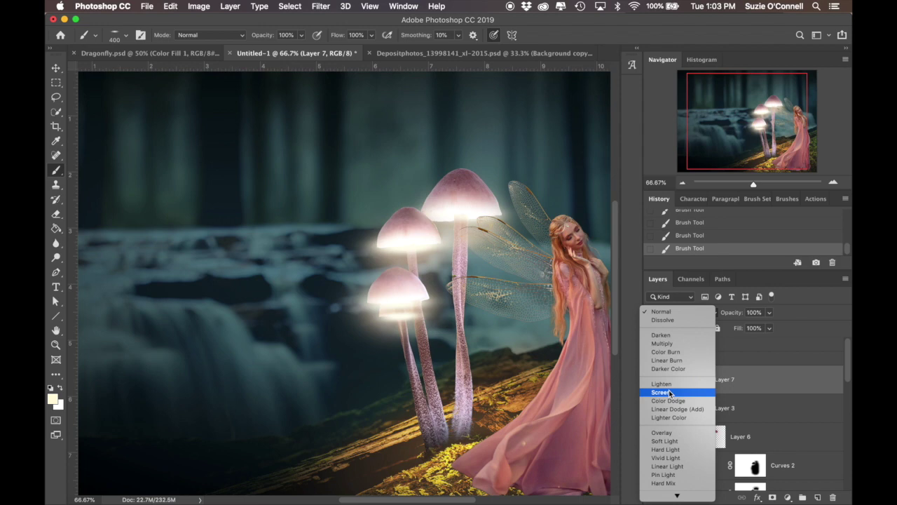
Set Layer 7 to Screen, mask it, and refine the glow on the lower mushroom's stem.
click(669, 392)
click(772, 497)
click(833, 182)
click(833, 183)
drag(748, 120, 750, 128)
click(115, 37)
key(Return)
mouse_move(460, 273)
mouse_down()
mouse_move(469, 312)
mouse_move(463, 280)
mouse_up()
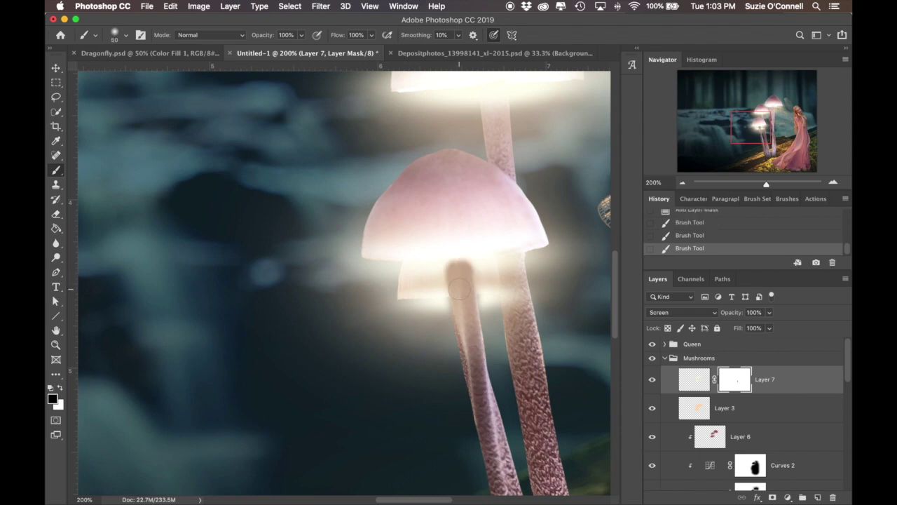
key(ctrl+z)
key(x)
drag(459, 265, 410, 256)
Lower Layer 7's opacity and soften the cap glow with a 15-pixel Gaussian Blur.
key(super+minus)
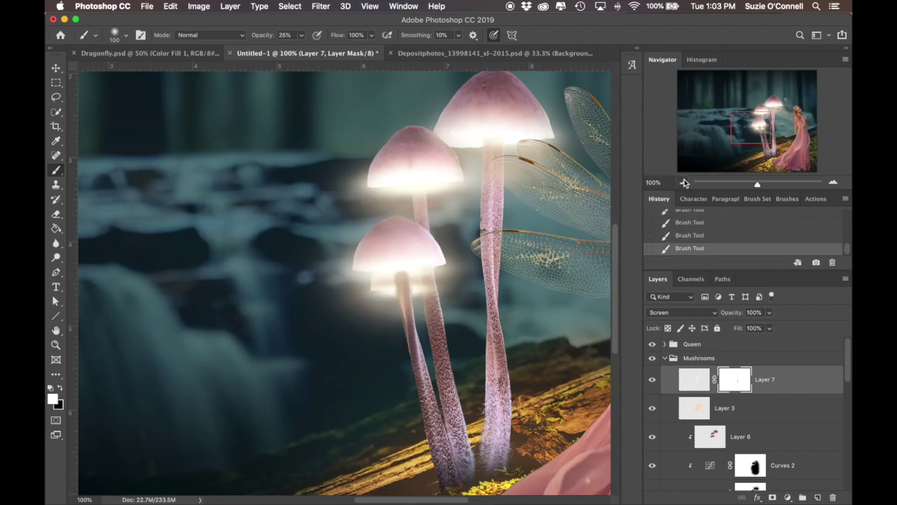
key(super+minus)
click(754, 312)
text(80)
key(Return)
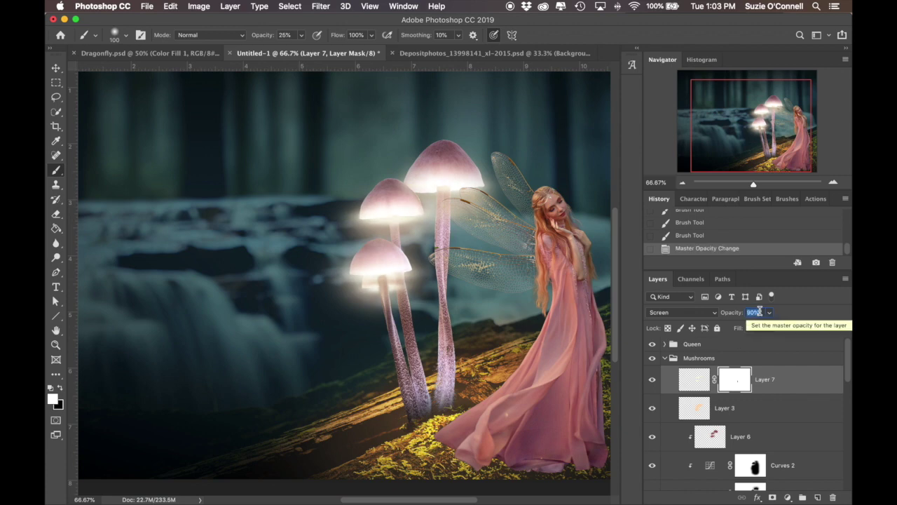
click(320, 6)
click(485, 178)
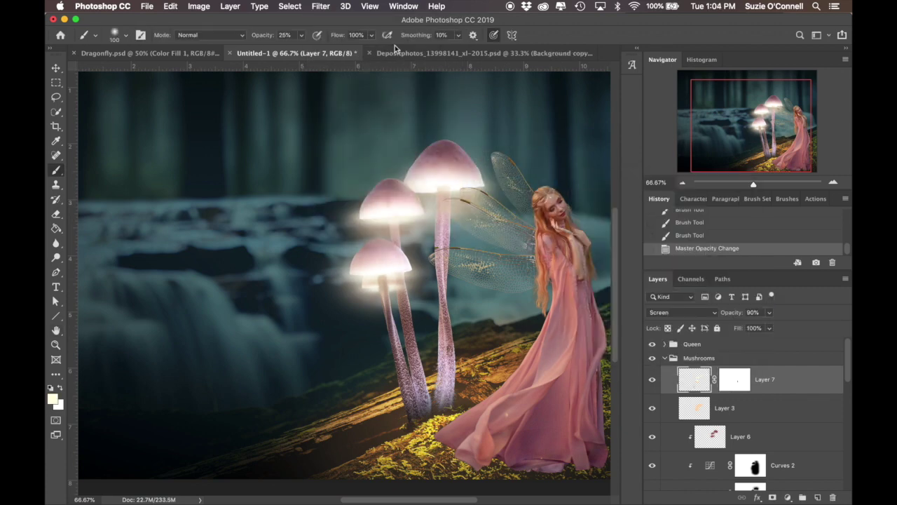
click(320, 6)
key(Escape)
key(super+alt+f)
key(Return)
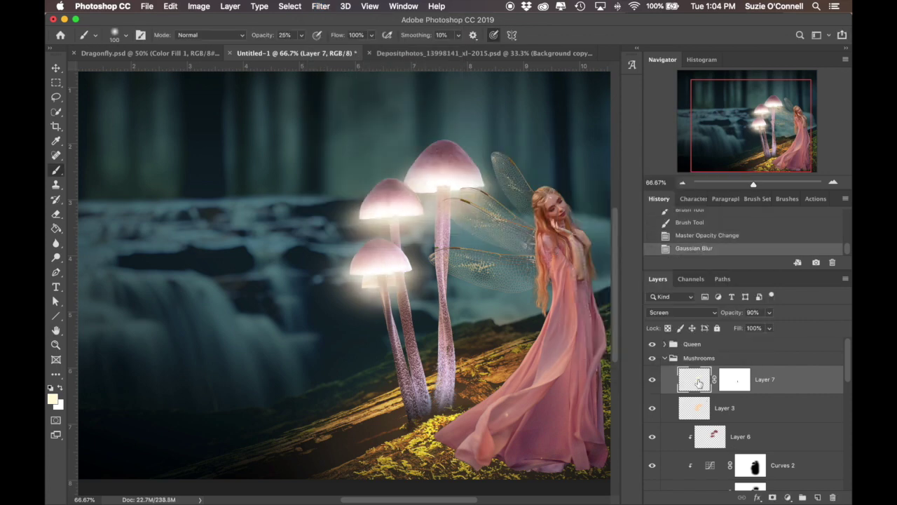
Nudge the cap light up slightly and lower Layer 3's opacity.
key(v)
key(Up)
click(712, 410)
click(753, 312)
text(73)
key(Return)
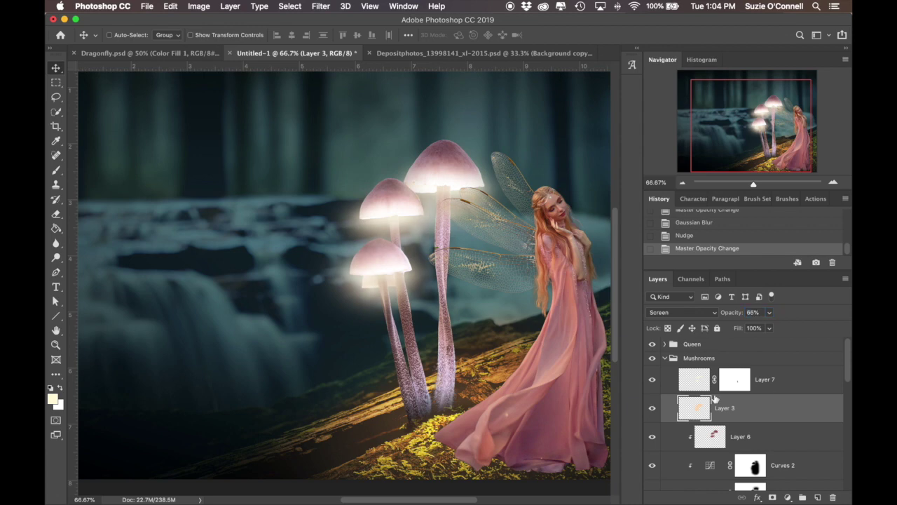
Pick an orange colour and paint a soft peach glow onto Layer 8 with a huge brush.
click(55, 405)
click(491, 276)
drag(574, 408, 573, 414)
click(483, 275)
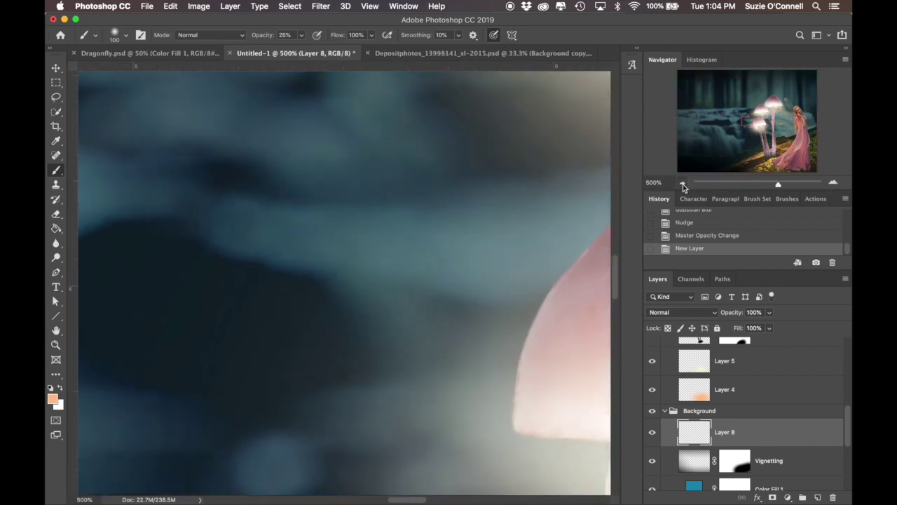
click(683, 183)
key(bracketright)
key(bracketright)
key(bracketright)
key(bracketright)
key(bracketright)
key(bracketright)
key(bracketright)
key(bracketright)
key(bracketright)
click(410, 277)
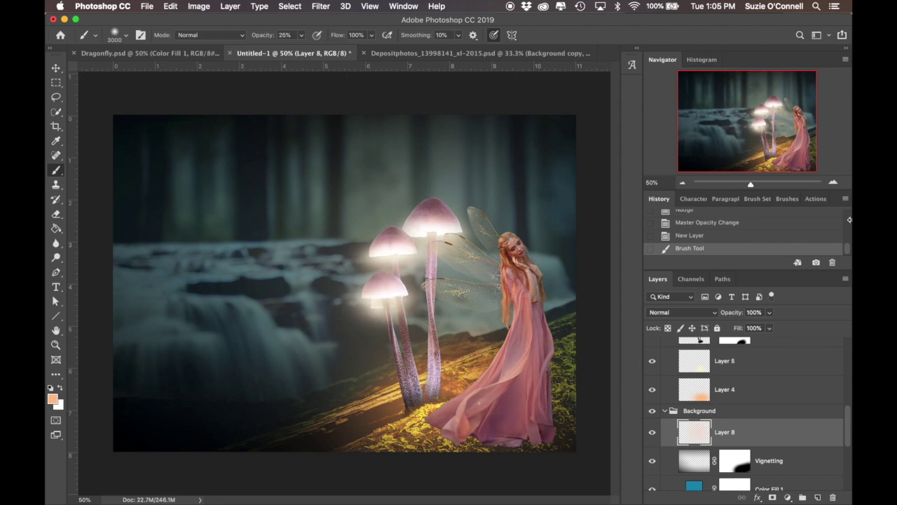
Rename Layer 4 to 'Lamp Glow Base' and Layer 5 to 'Lamp Glow Spot'.
click(833, 184)
scroll(724, 415, up, 2)
double_click(724, 423)
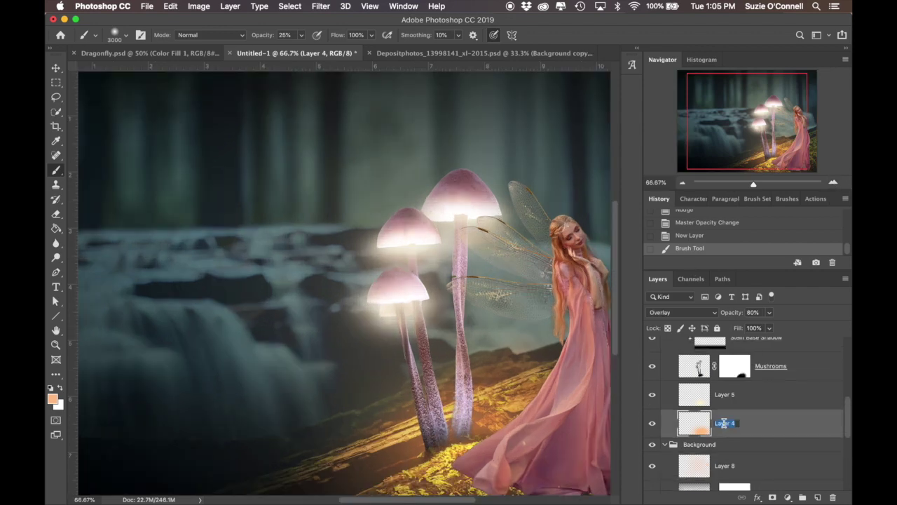
text(Lamp Glow Base)
double_click(724, 395)
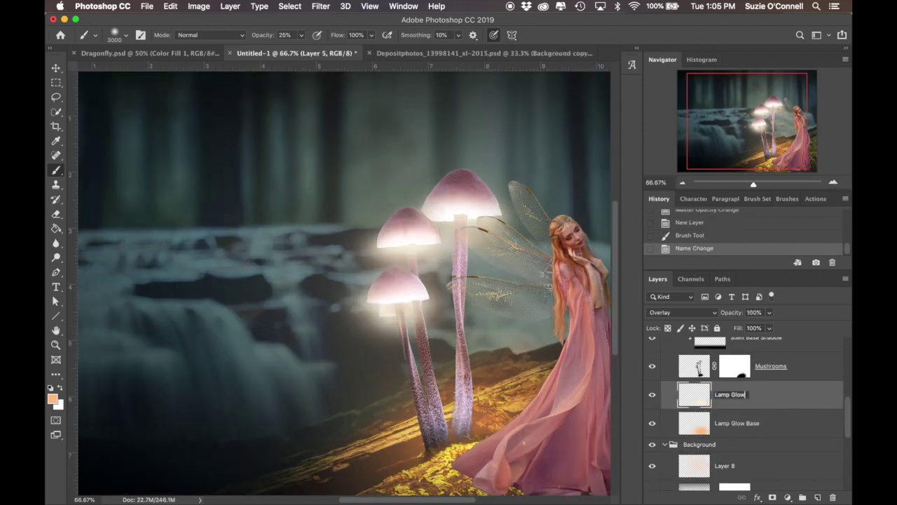
text( Spot)
key(Return)
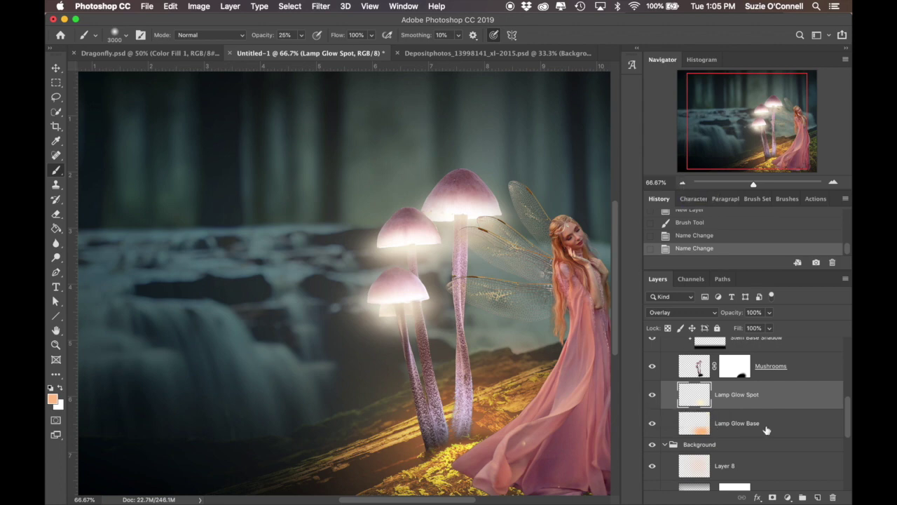
Mask the Lamp Glow Spot layer and paint black to hide the glow near the mushroom bases.
click(772, 497)
key(bracketleft)
key(bracketleft)
key(bracketleft)
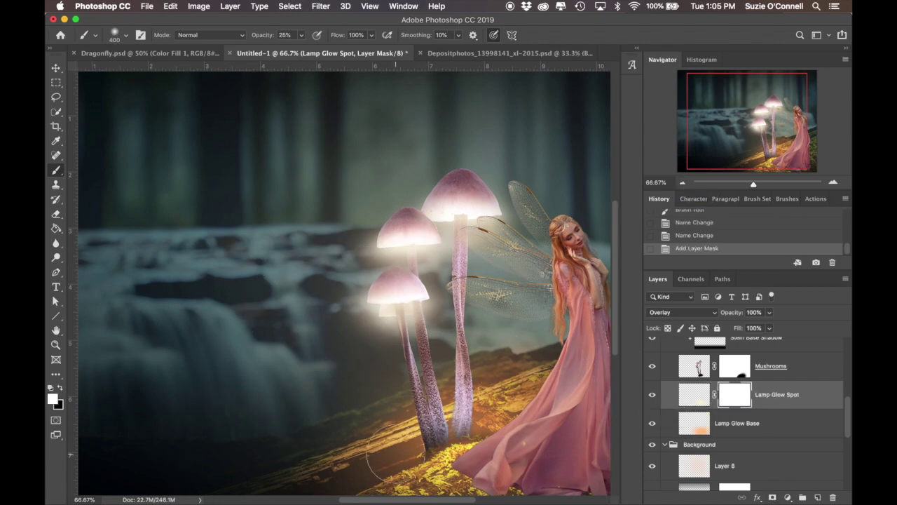
drag(396, 457, 381, 469)
drag(423, 444, 348, 482)
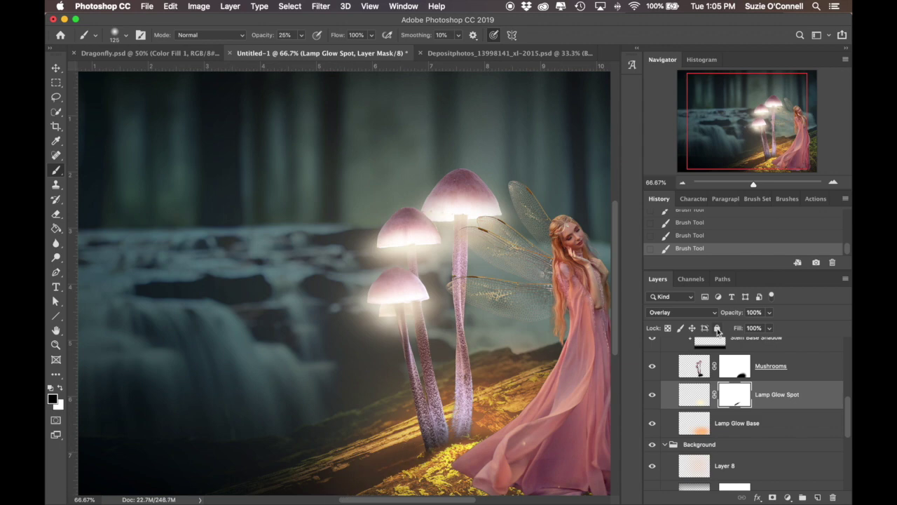
key(ctrl+minus)
double_click(803, 373)
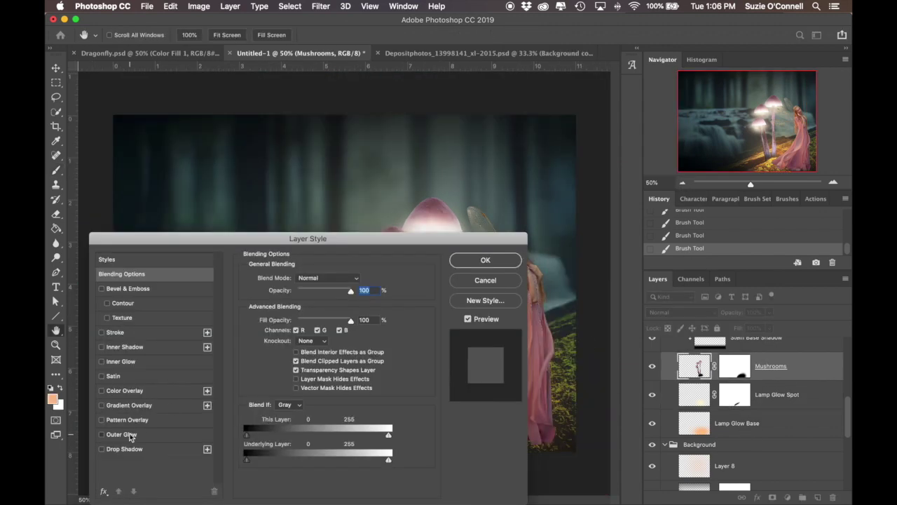
Give Mushrooms a 170-px Outer Glow and separate it onto its own layer.
click(121, 434)
click(313, 277)
click(305, 335)
drag(293, 376, 306, 375)
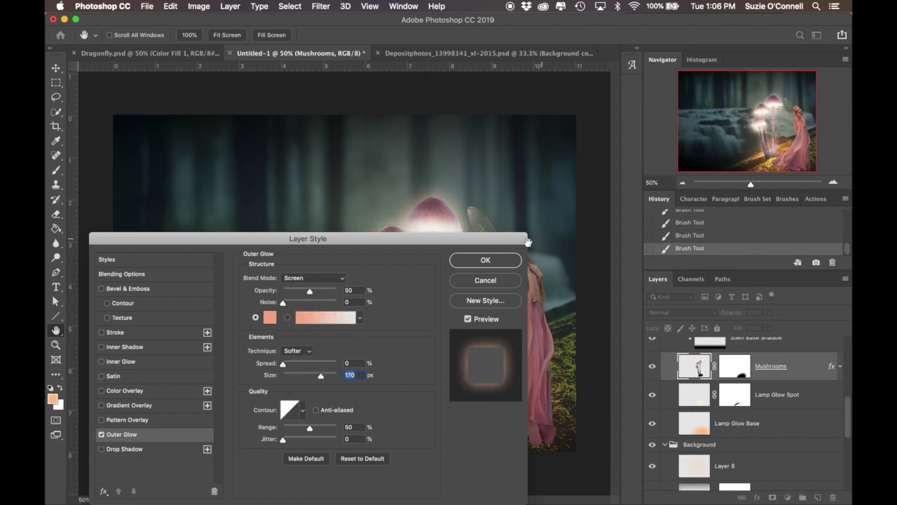
key(Return)
right_click(830, 368)
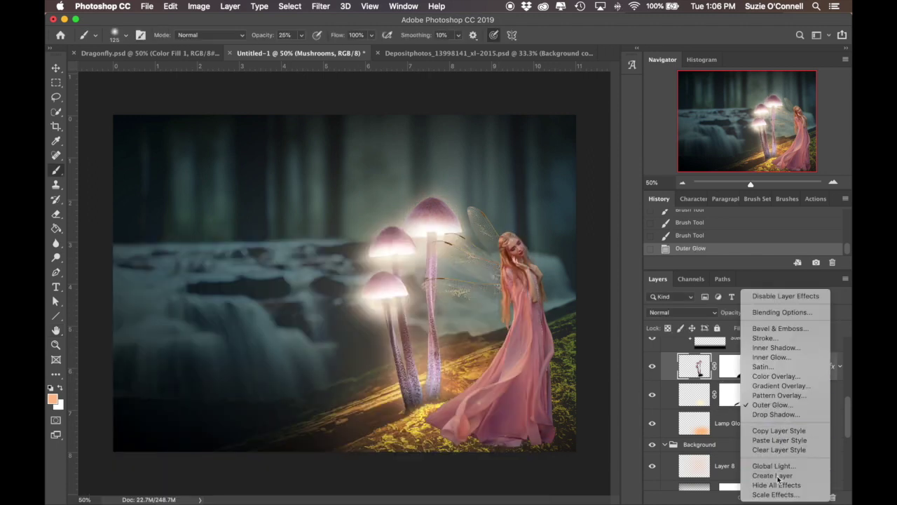
click(771, 475)
Mask the Outer Glow layer off the mushroom bases and set it to 80% opacity.
click(802, 399)
click(771, 497)
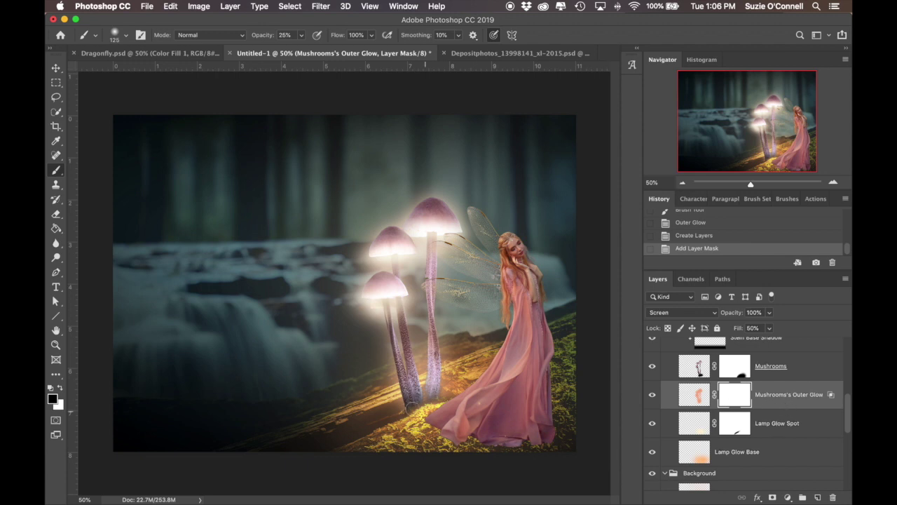
drag(386, 415, 441, 405)
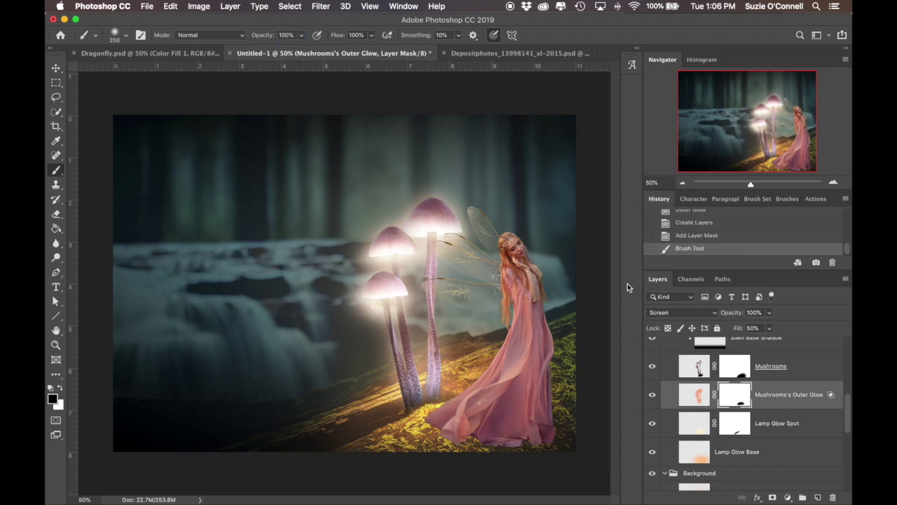
click(694, 394)
drag(769, 312, 784, 319)
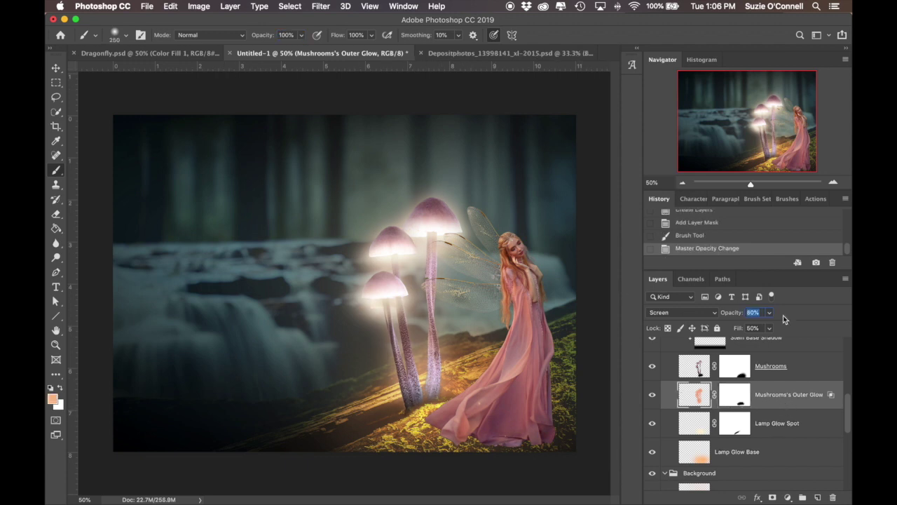
click(834, 182)
click(683, 183)
scroll(766, 415, down, 5)
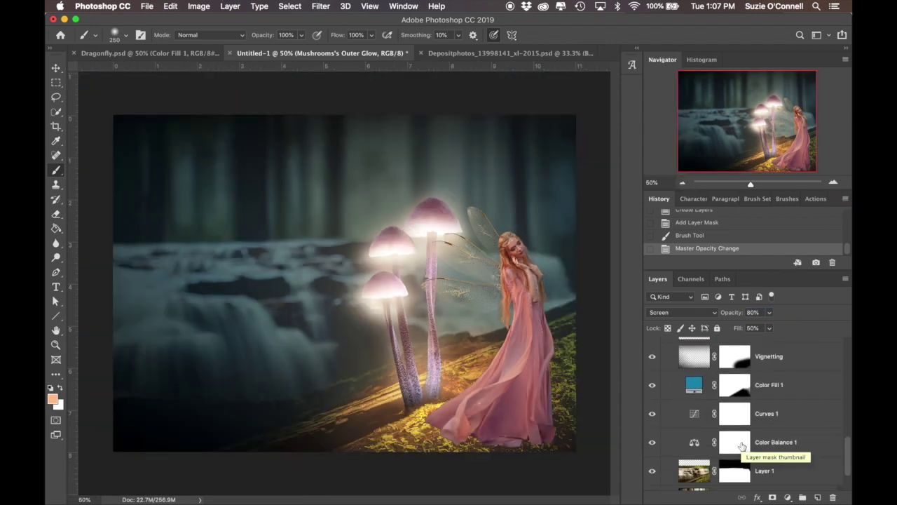
Add a Levels adjustment above Curves 1 with midtones 0.87 and white input 243.
click(652, 413)
click(734, 413)
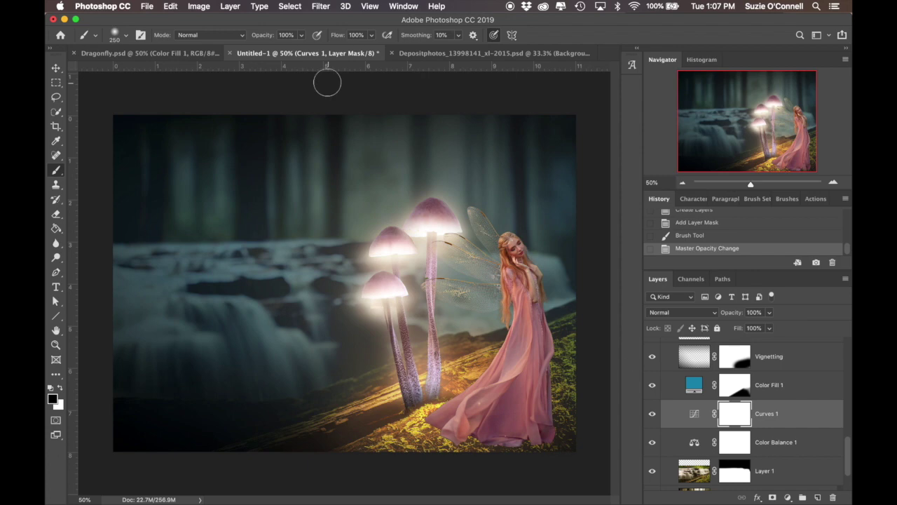
click(230, 6)
click(389, 168)
click(633, 175)
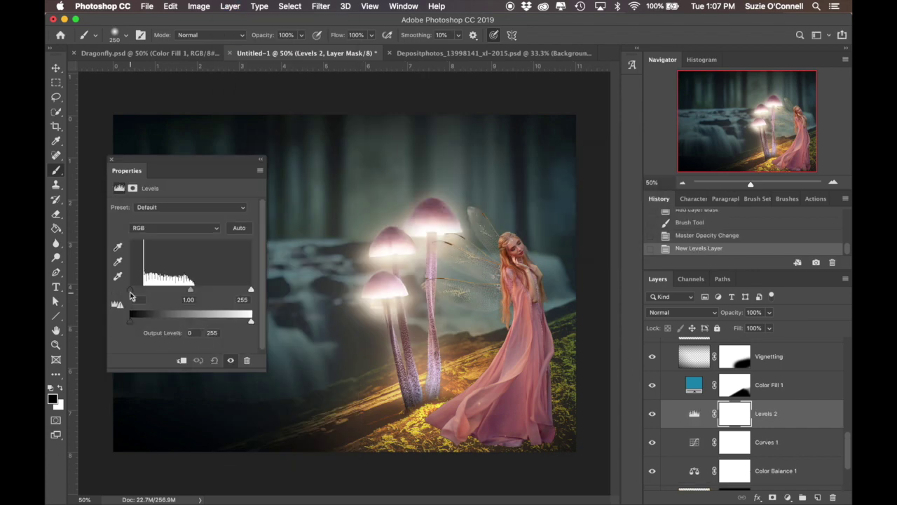
drag(190, 292, 194, 292)
drag(251, 291, 248, 292)
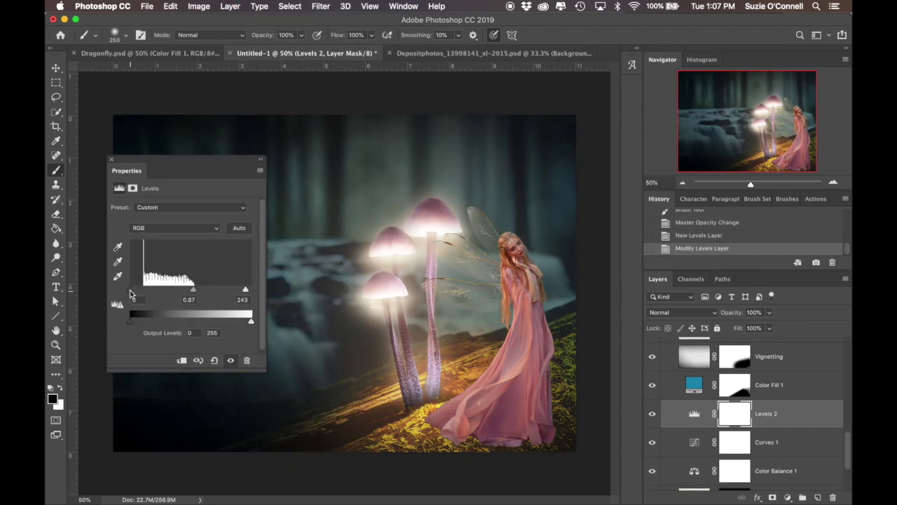
drag(131, 295, 136, 295)
click(111, 160)
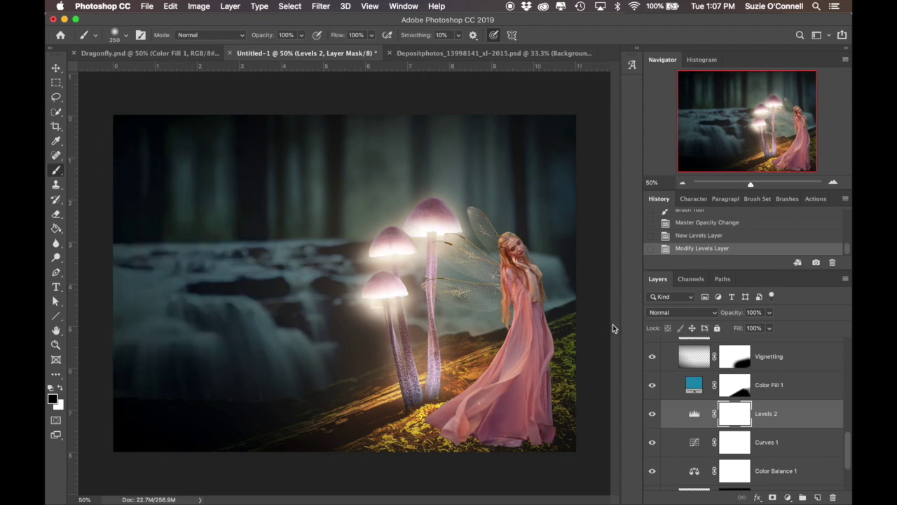
scroll(674, 392, down, 5)
scroll(674, 378, up, 1)
click(664, 358)
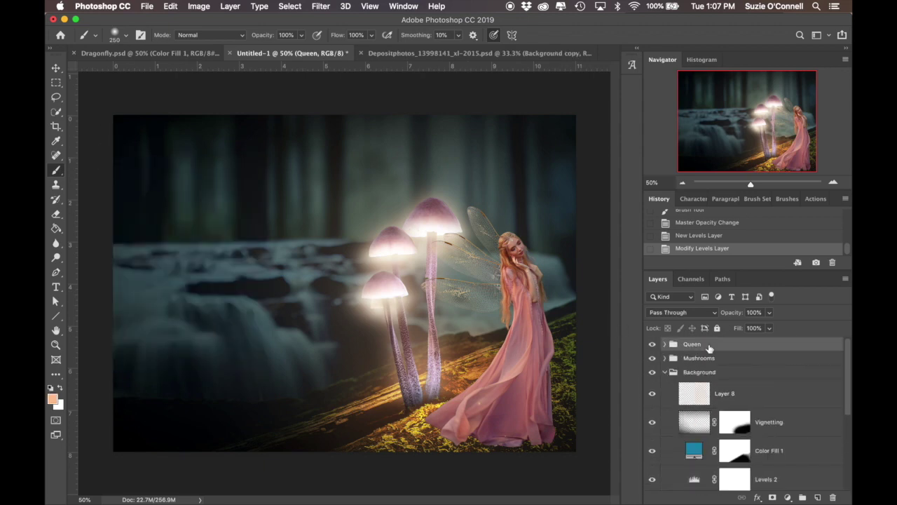
Create a new layer and place it below Queen inside the Queen group.
key(ctrl+shift+alt+n)
drag(711, 347, 710, 365)
click(664, 344)
drag(708, 451, 687, 437)
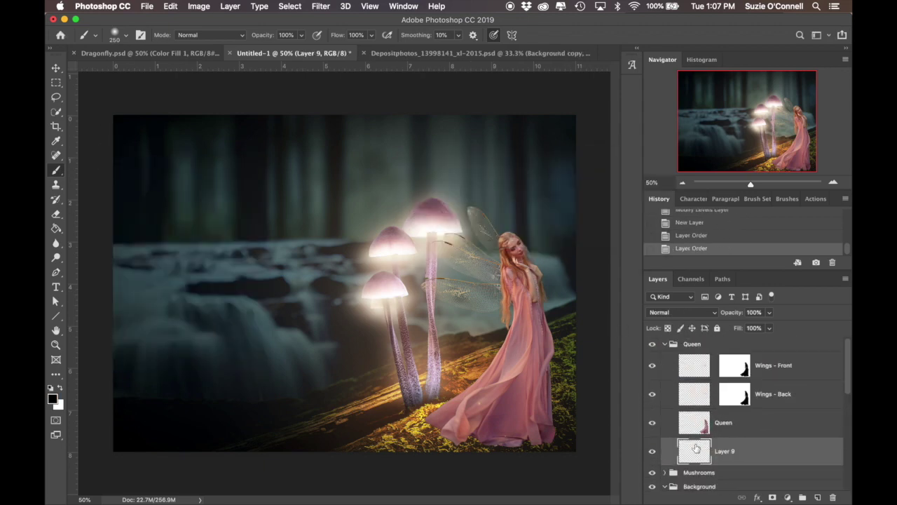
Paint soft black shadow beneath the fairy's dress hem with a 50% opacity brush.
key(d)
click(96, 35)
click(286, 35)
text(50)
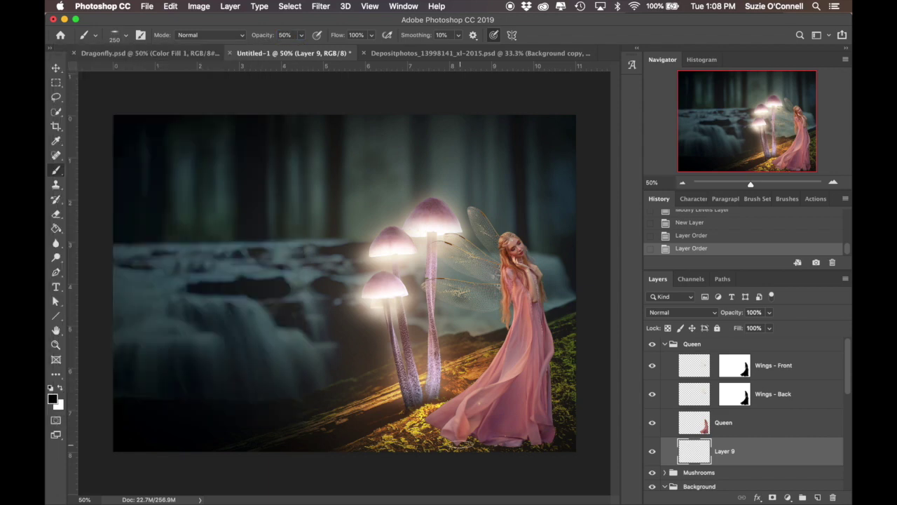
click(115, 35)
click(476, 418)
mouse_move(557, 456)
mouse_down()
mouse_move(463, 436)
mouse_move(483, 433)
mouse_up()
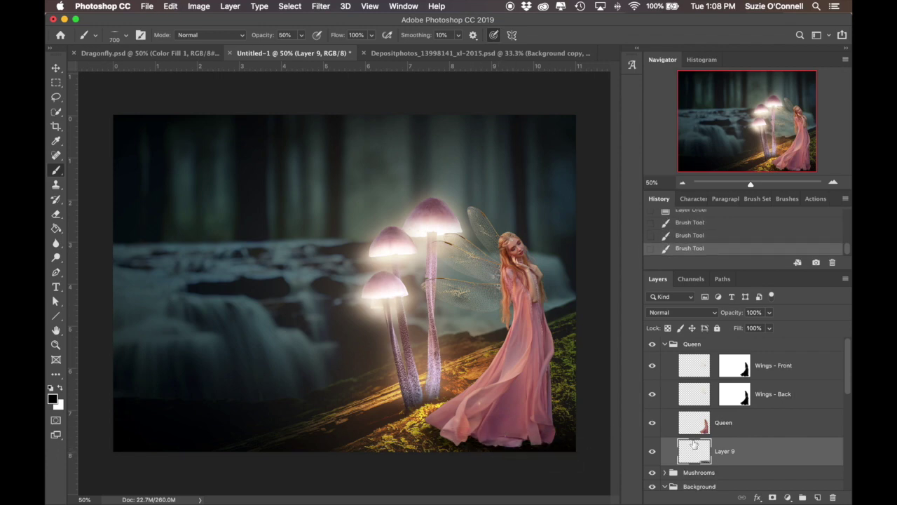
key(ctrl+Up)
key(ctrl+equal)
scroll(515, 394, down, 3)
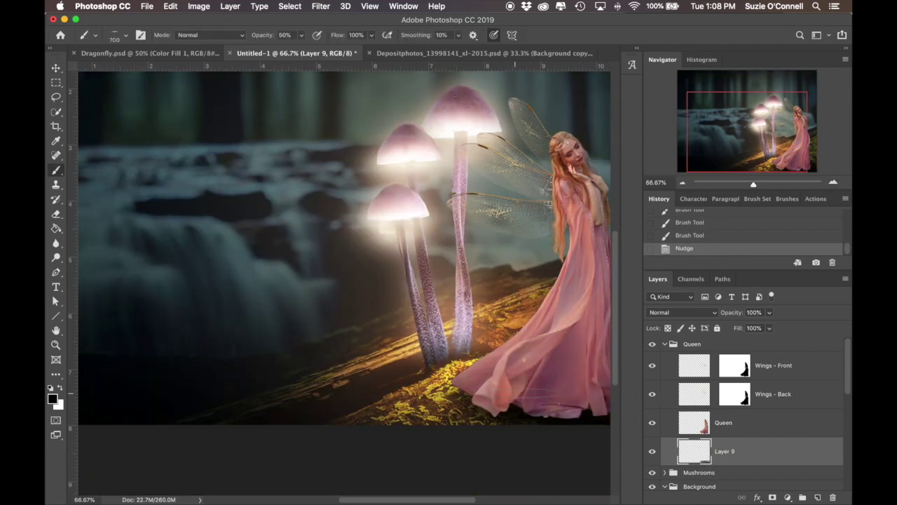
drag(466, 394, 539, 419)
click(682, 182)
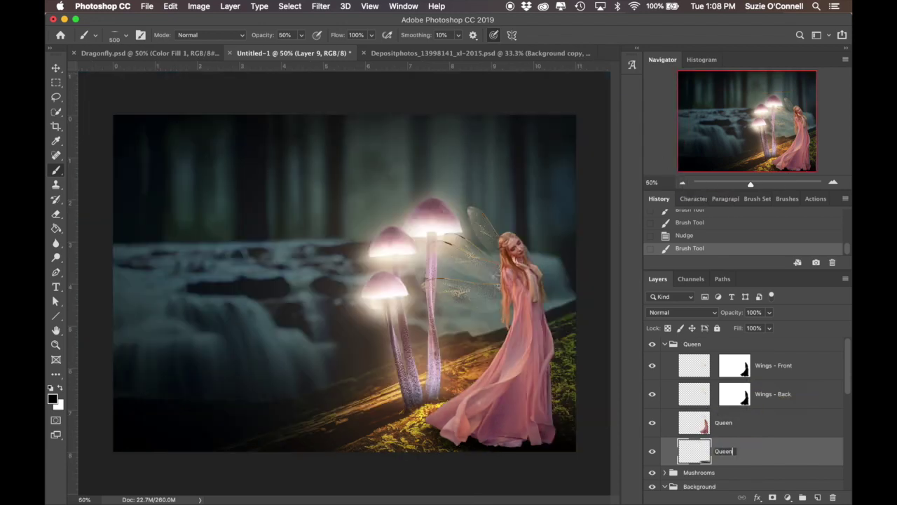
Name the shadow layer 'Queen - Shadow' and set its opacity to 90%.
text(- Shadow)
key(Return)
drag(768, 312, 760, 323)
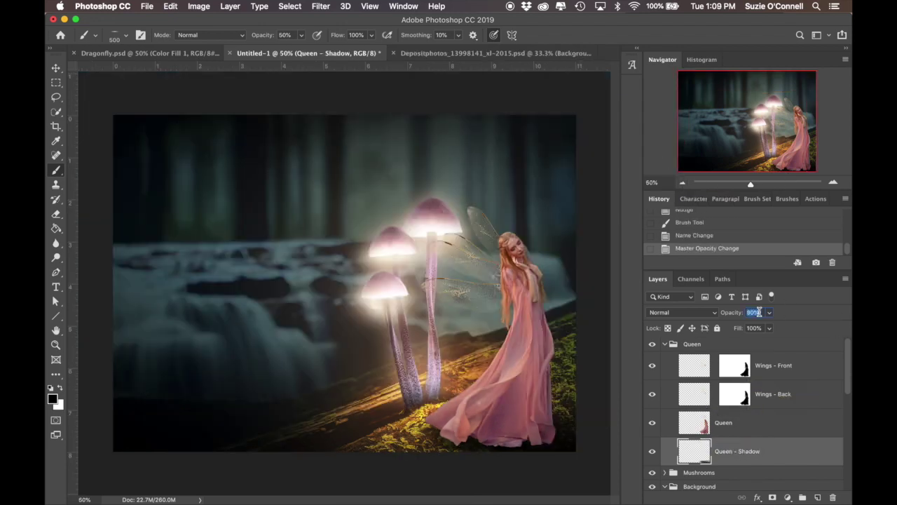
key(ctrl+1)
click(696, 368)
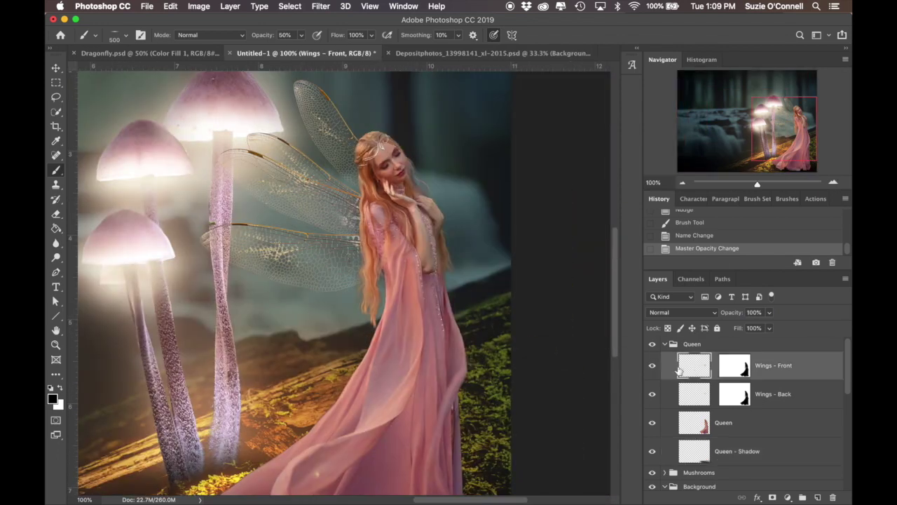
Add a new layer above the wings and set up a bright orange brush at size 175.
key(ctrl+shift+alt+n)
click(52, 398)
click(568, 404)
drag(568, 407, 567, 407)
click(500, 276)
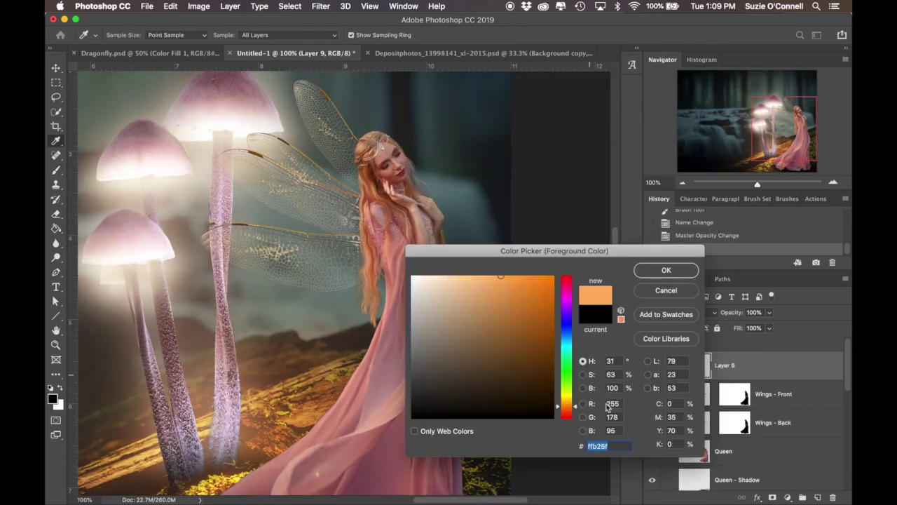
click(665, 270)
key(b)
right_click(309, 239)
key(Escape)
key(bracketleft)
key(bracketleft)
key(bracketleft)
Paint orange streaks across the upper and lower front wings.
drag(245, 147, 347, 203)
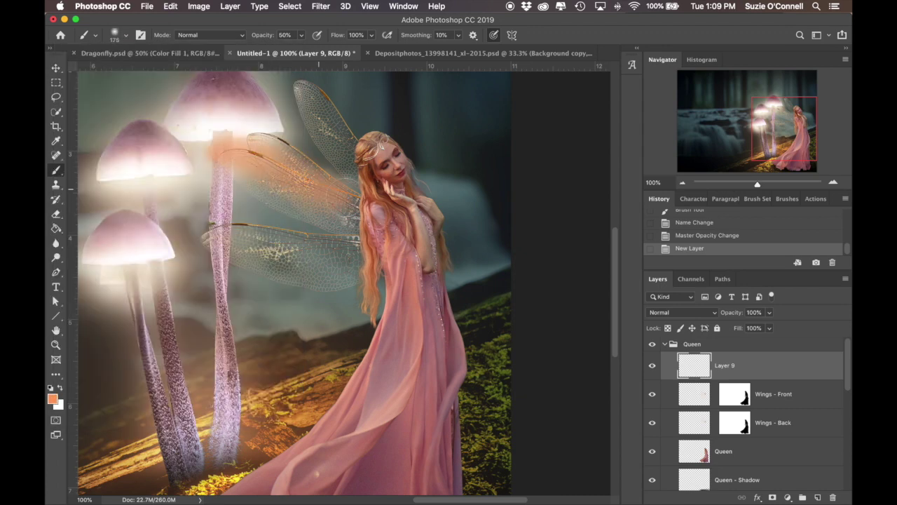
key(ctrl+z)
key(0)
drag(200, 238, 361, 240)
key(ctrl+z)
click(51, 398)
click(665, 270)
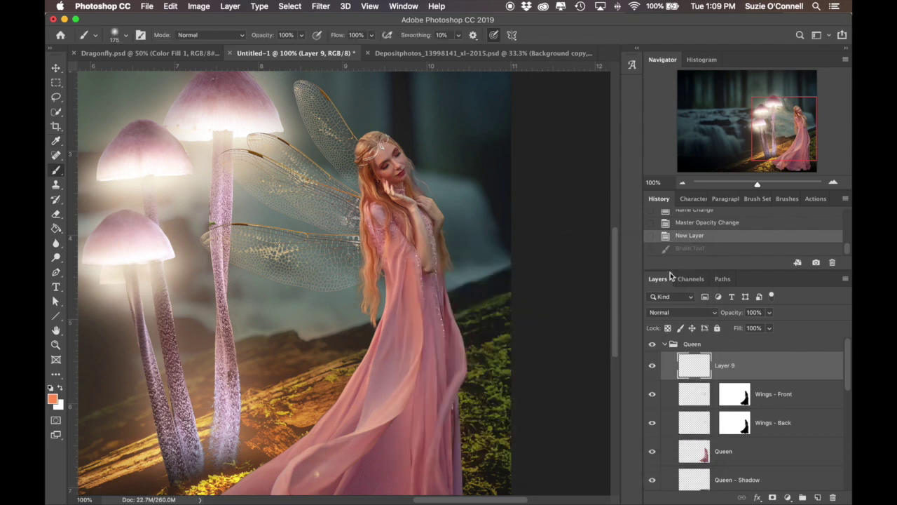
drag(200, 237, 375, 244)
drag(210, 158, 365, 206)
Switch to a pale peach colour and paint peach strokes over the front wings.
key(x)
click(52, 398)
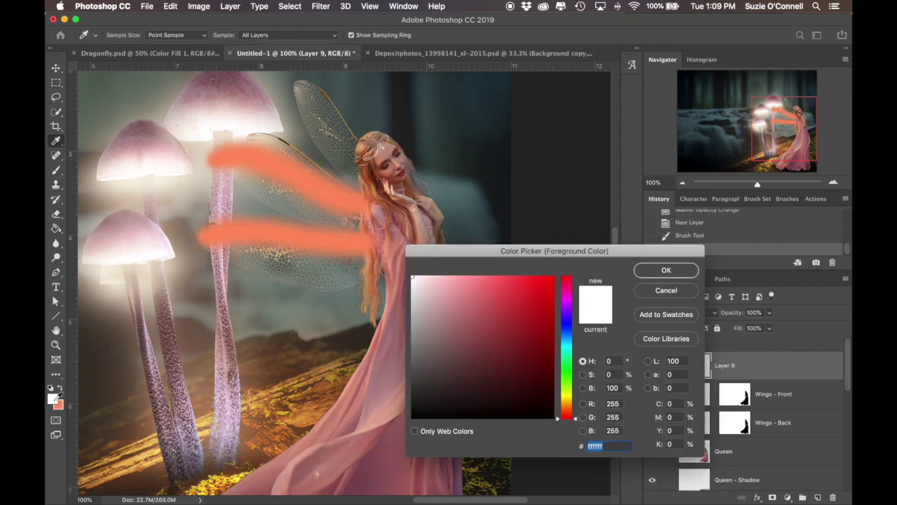
click(443, 275)
drag(568, 417, 577, 411)
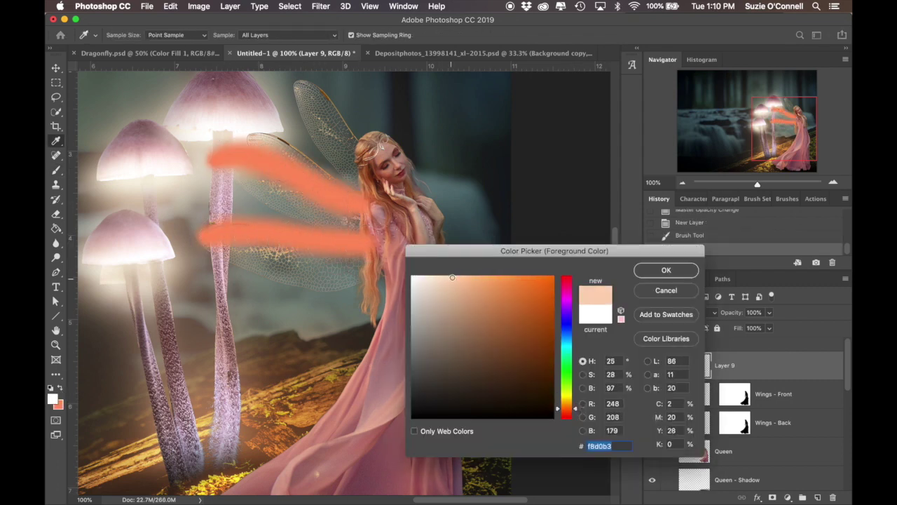
click(666, 269)
drag(200, 242, 371, 248)
drag(203, 161, 360, 214)
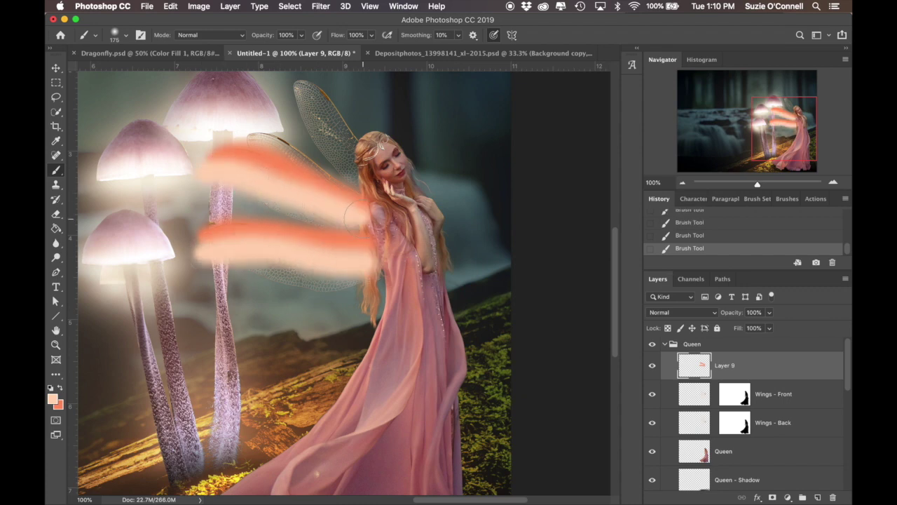
Clip Layer 9 to the front wings and set its blend mode to Overlay.
right_click(797, 370)
click(720, 235)
click(698, 313)
click(669, 435)
Paint orange strokes on a new Layer 10 clipped to Wings - Back.
click(702, 429)
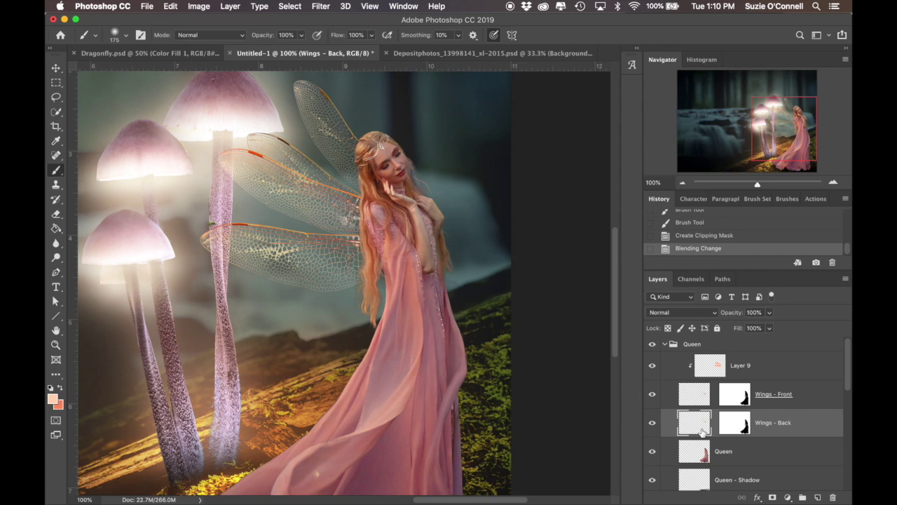
key(super+shift+n)
key(Return)
right_click(759, 419)
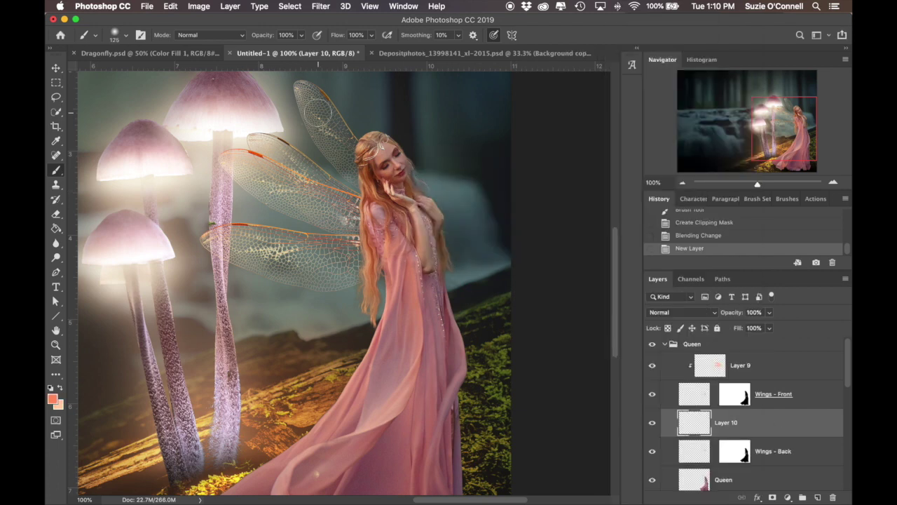
drag(300, 80, 370, 170)
drag(241, 126, 360, 190)
key(x)
drag(273, 84, 301, 177)
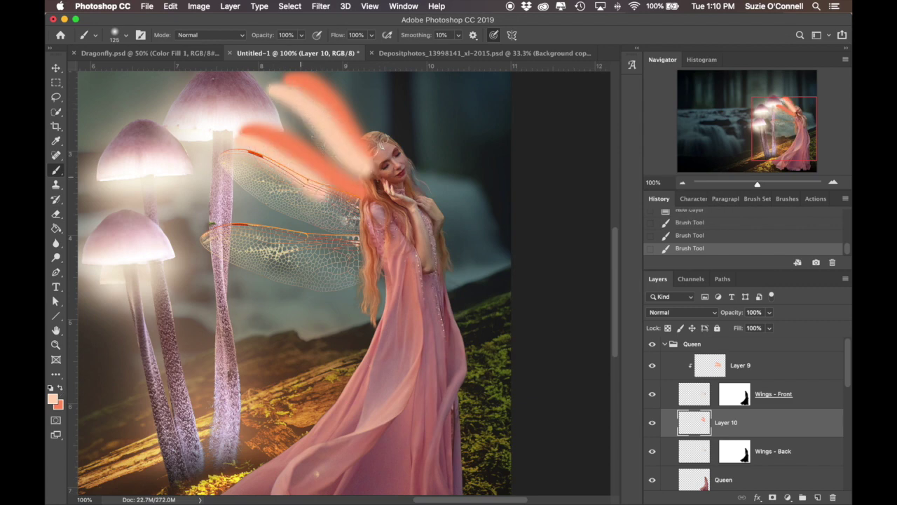
right_click(780, 423)
click(700, 231)
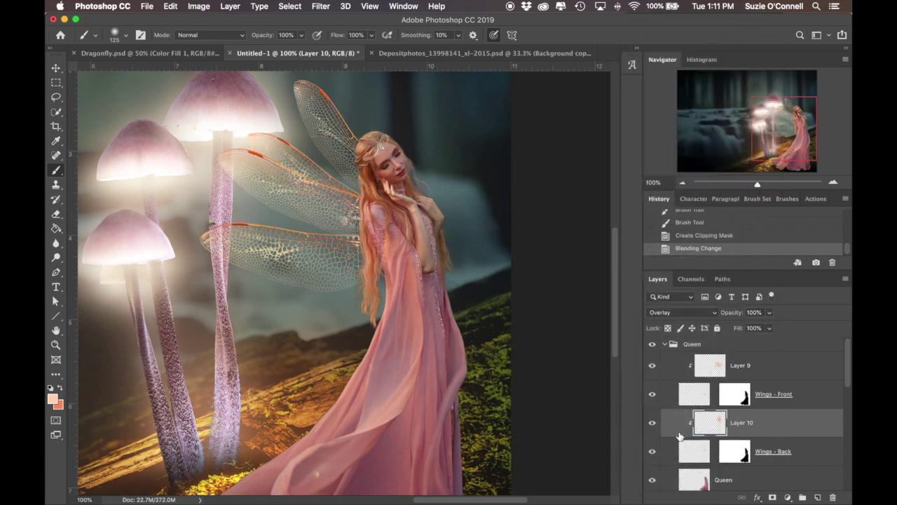
double_click(817, 398)
Add an Outer Glow of size 50 to the Wings - Front layer.
click(123, 435)
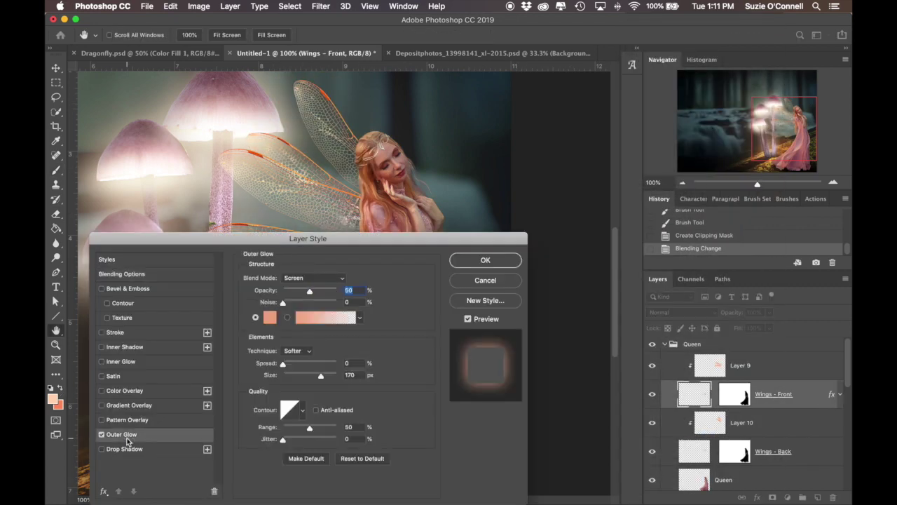
click(358, 375)
text(50)
click(337, 278)
click(485, 260)
Copy the wing glow style onto Layer 9, Layer 10 and Wings - Back.
right_click(811, 397)
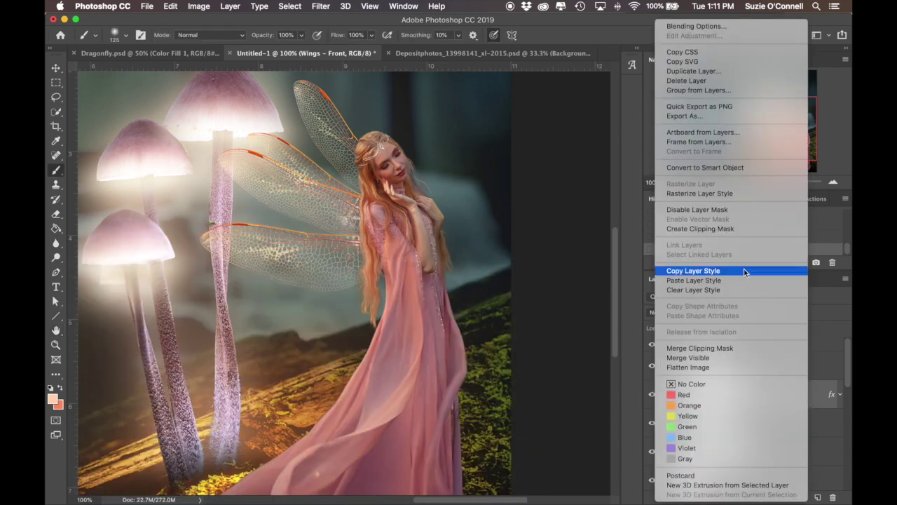
click(744, 270)
right_click(757, 365)
click(768, 280)
right_click(757, 422)
click(737, 280)
right_click(758, 452)
click(737, 280)
Set Layer 10 to Overlay blending and lower the wing stroke opacity to 70%.
click(683, 183)
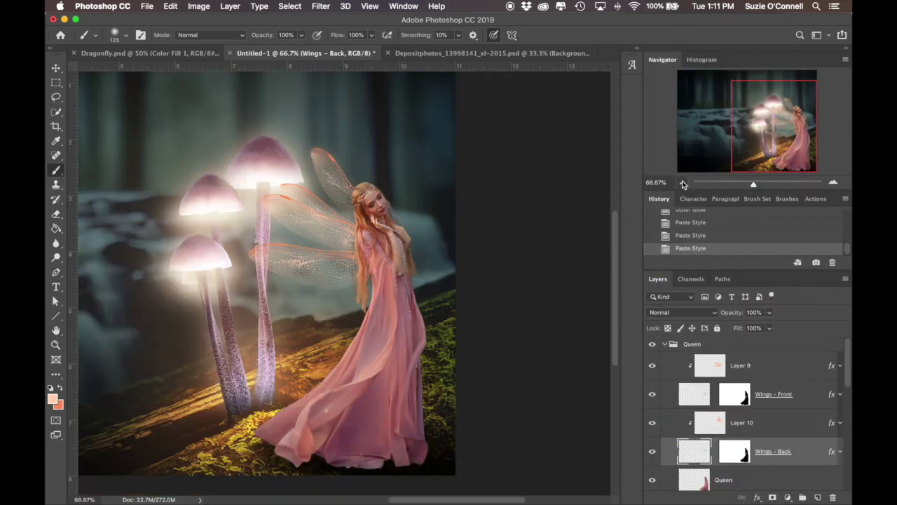
click(741, 422)
click(681, 312)
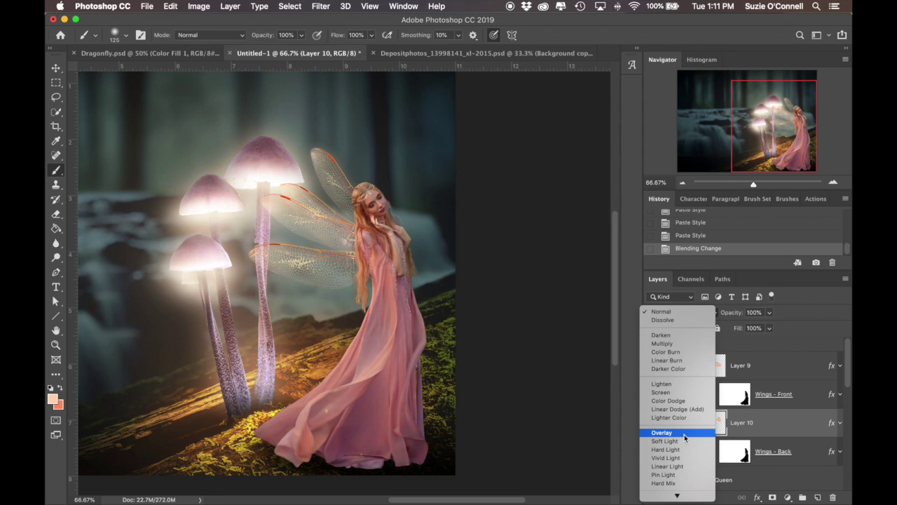
click(684, 433)
click(753, 313)
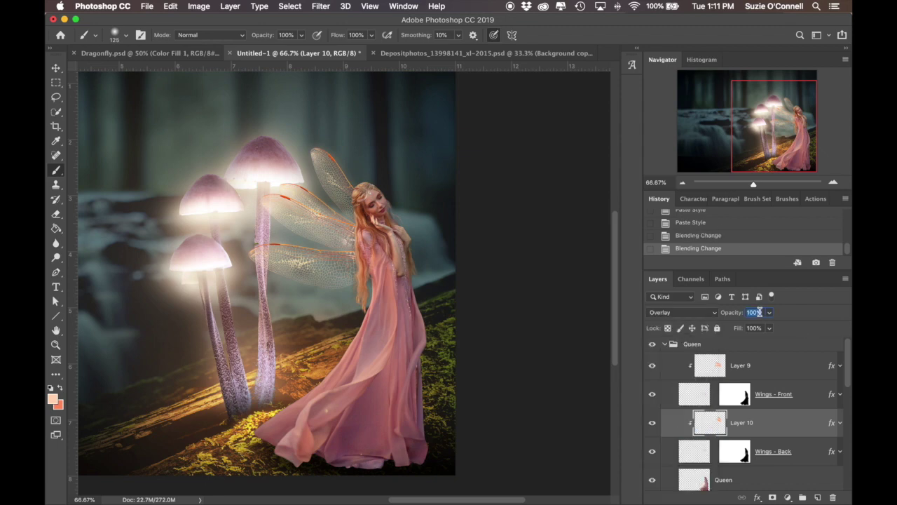
key(alt+bracketright)
key(Return)
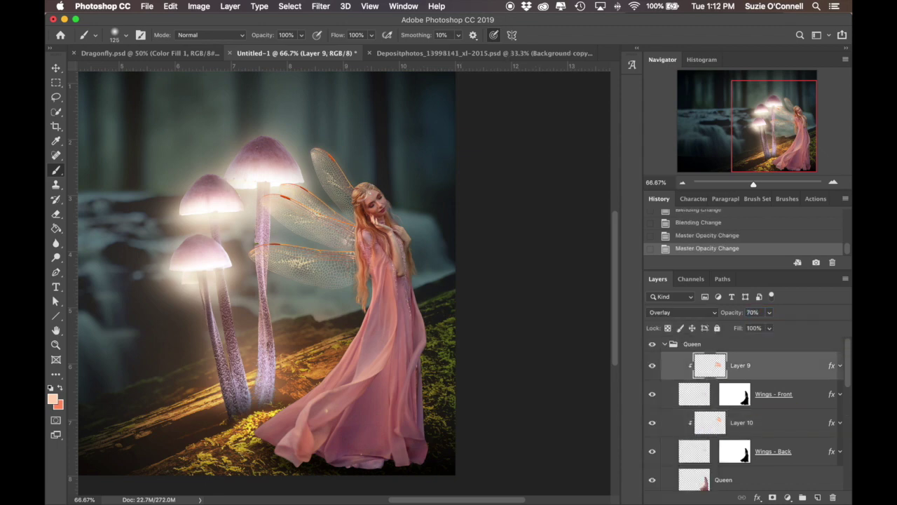
Create a new layer named 'Wing Glow' above the Queen layer.
scroll(700, 421, down, 1)
click(692, 464)
key(ctrl+shift+n)
text(Wing Glow)
key(Return)
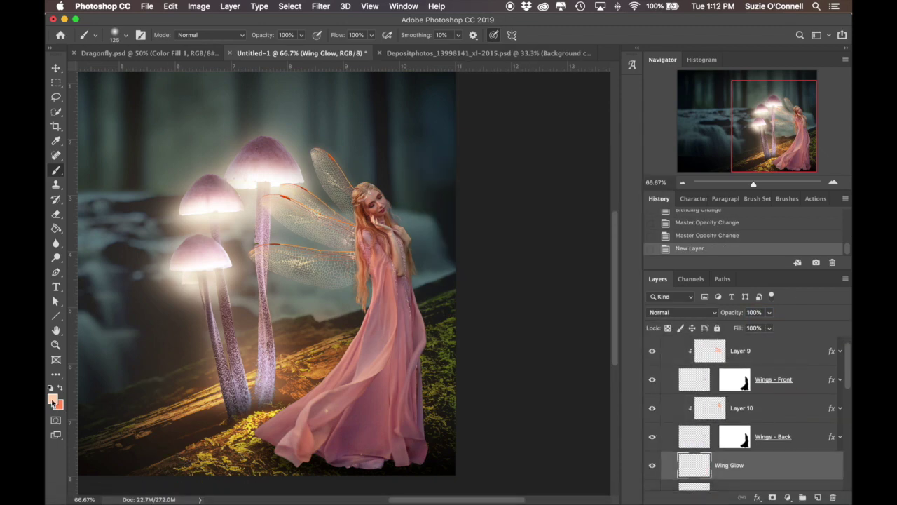
Paint a soft peach glow around the fairy's wings.
key(i)
click(51, 398)
click(686, 272)
key(b)
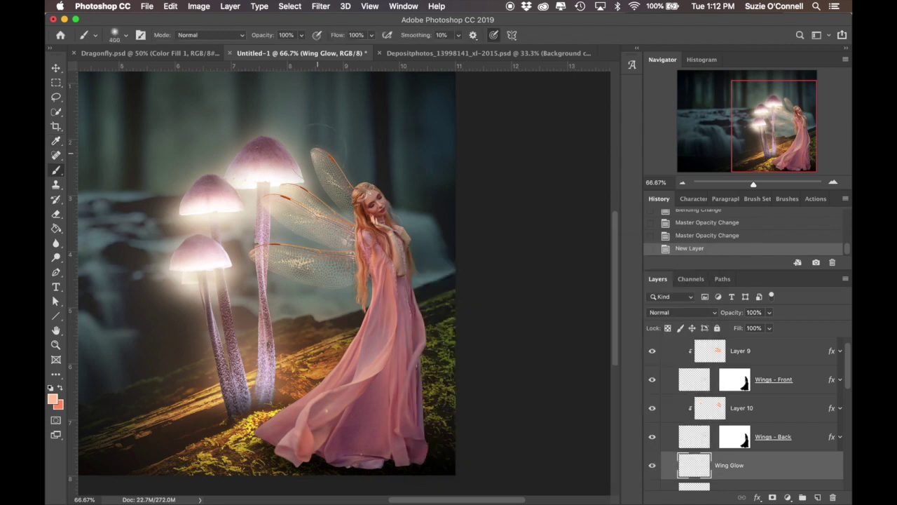
drag(319, 136, 336, 190)
drag(294, 154, 315, 217)
drag(260, 182, 280, 225)
drag(238, 238, 309, 287)
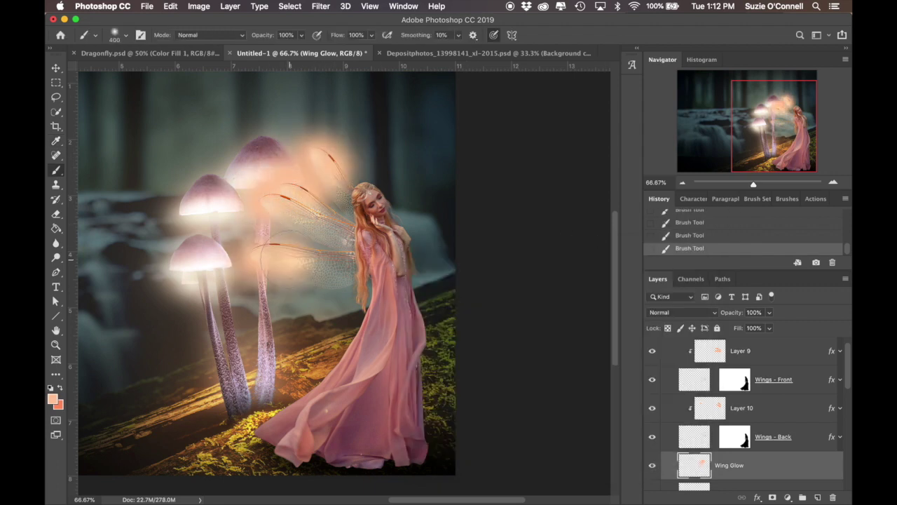
Blend the Wing Glow layer in Screen mode at 35% opacity.
click(681, 311)
click(681, 433)
click(753, 312)
text(35)
key(Return)
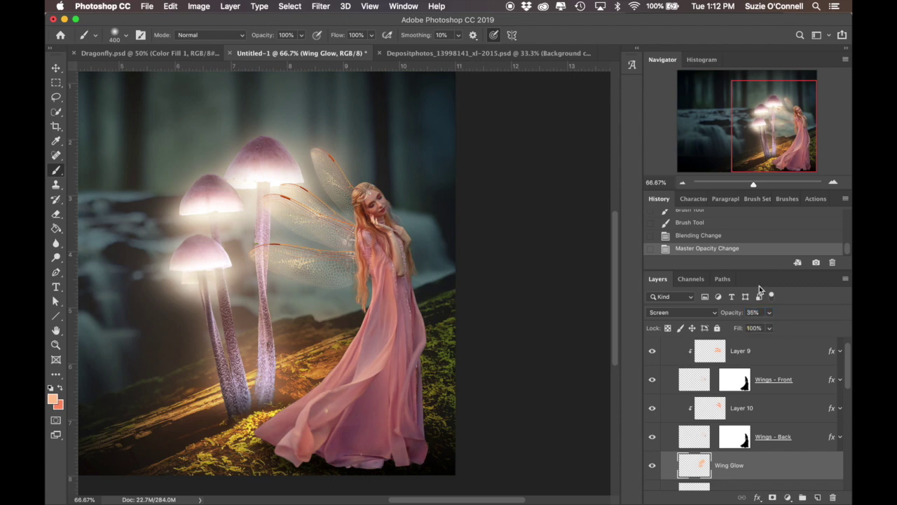
scroll(756, 420, down, 1)
scroll(755, 420, down, 2)
right_click(756, 430)
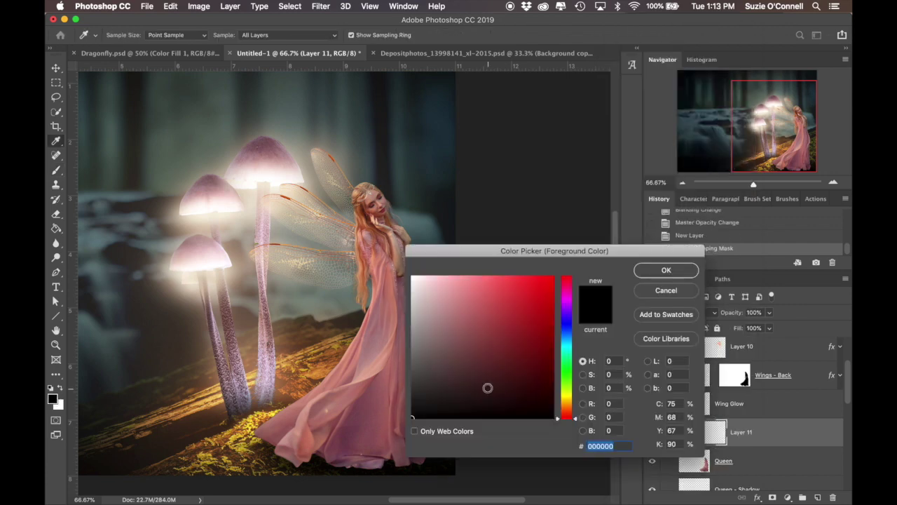
Fill Layer 11 with neutral grey and set it to Overlay blending.
text(0)
key(Return)
key(g)
click(404, 324)
click(676, 312)
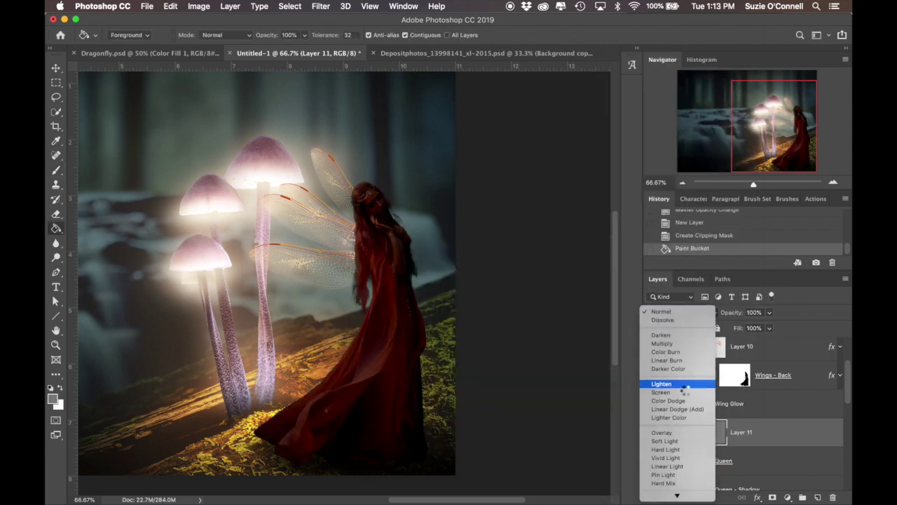
click(676, 433)
Burn shadows into the fairy's lower dress with a 300 px brush.
right_click(56, 258)
click(79, 266)
click(115, 34)
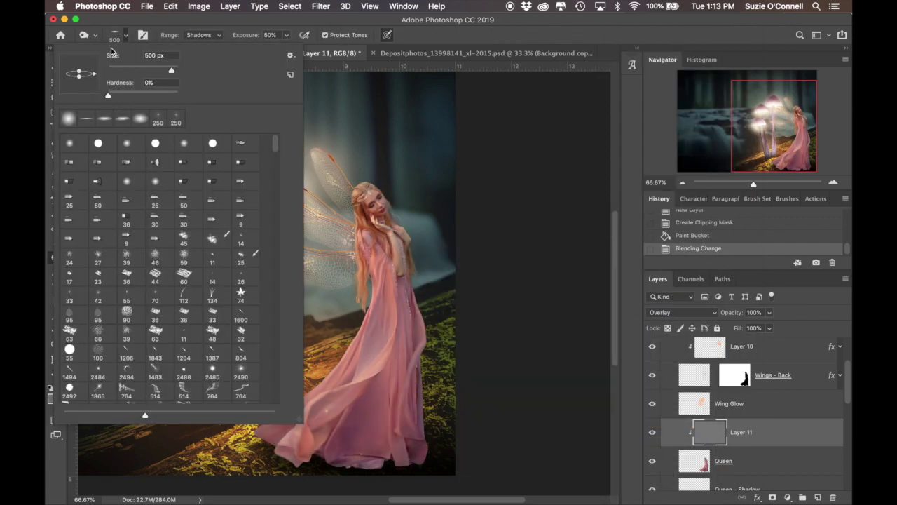
key(bracketleft)
key(bracketleft)
key(bracketleft)
drag(395, 347, 382, 431)
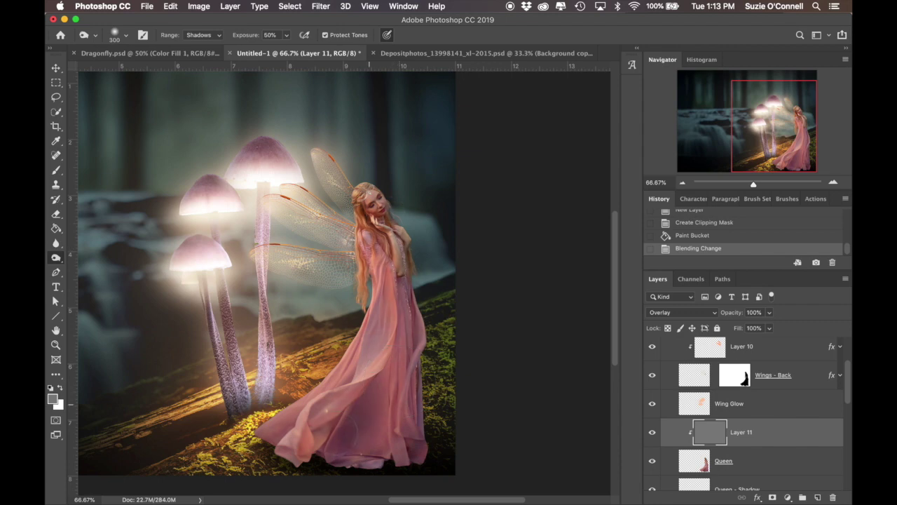
mouse_move(350, 456)
mouse_down()
mouse_move(377, 402)
mouse_move(399, 266)
mouse_up()
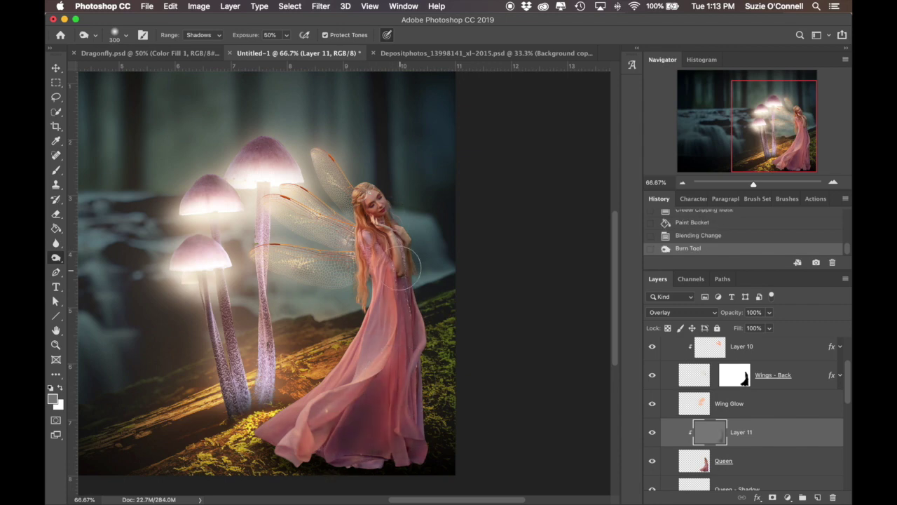
Dodge highlights on the hair and arm edges, dropping the dress stroke, then add Levels.
right_click(55, 258)
click(91, 259)
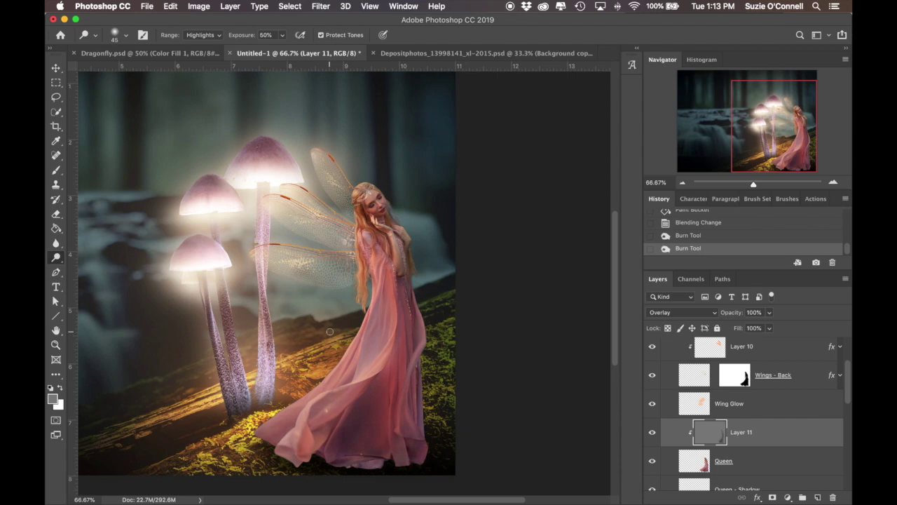
drag(359, 181, 358, 273)
drag(356, 270, 350, 309)
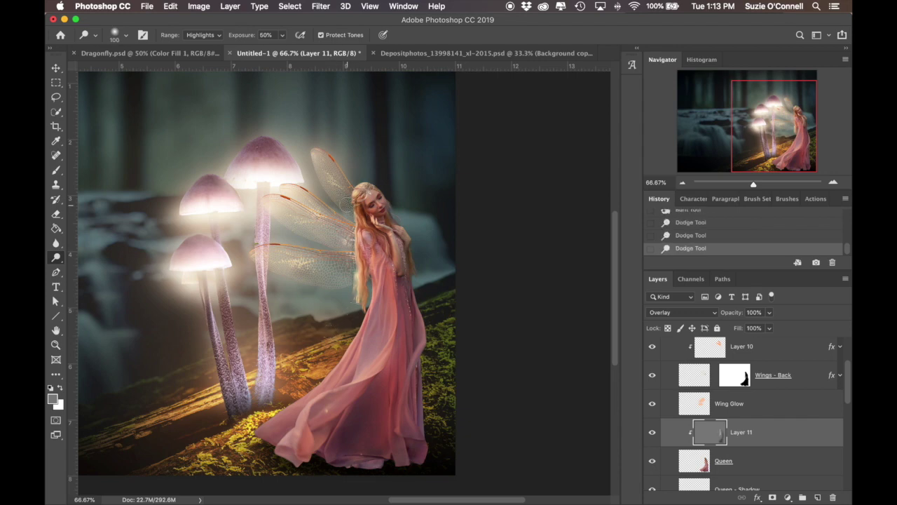
drag(345, 208, 292, 471)
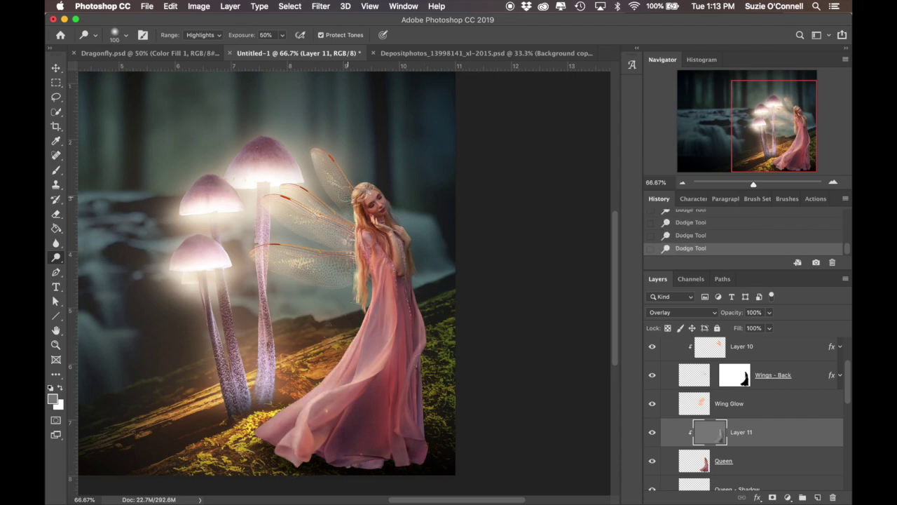
key(ctrl+z)
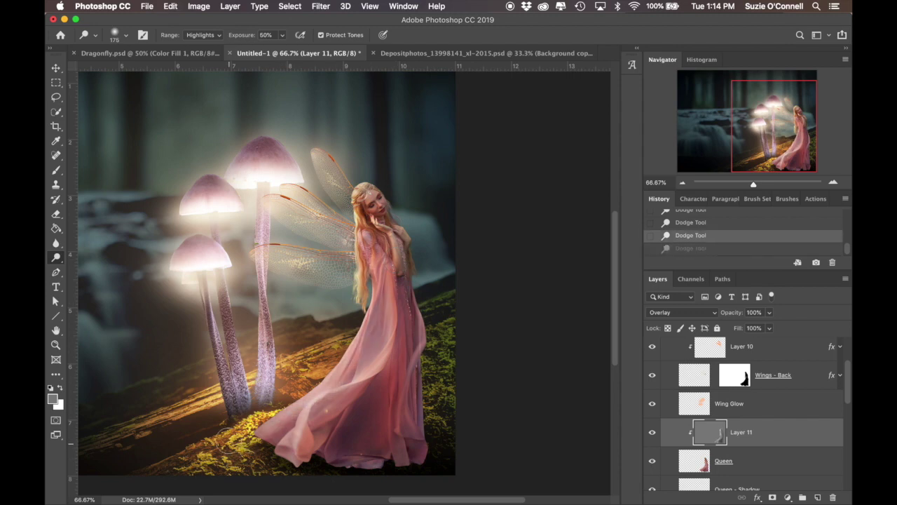
click(267, 425)
key(ctrl+z)
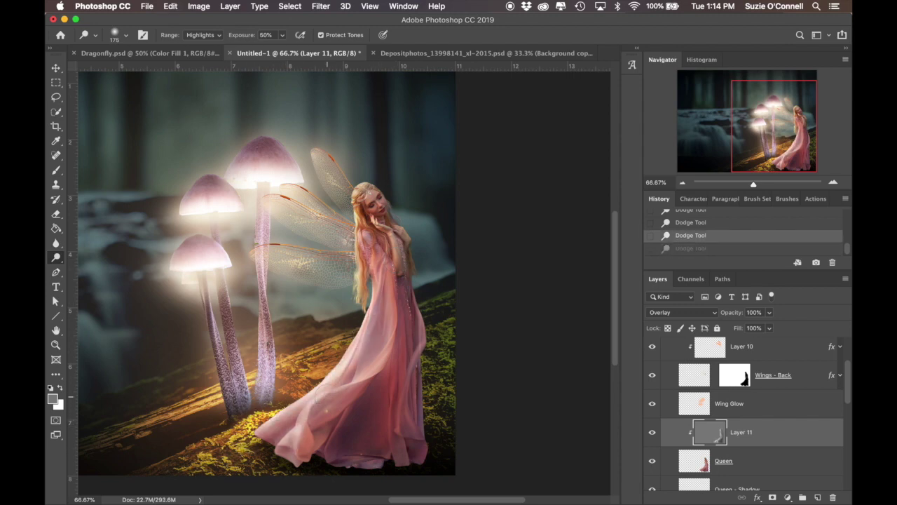
click(230, 5)
click(396, 164)
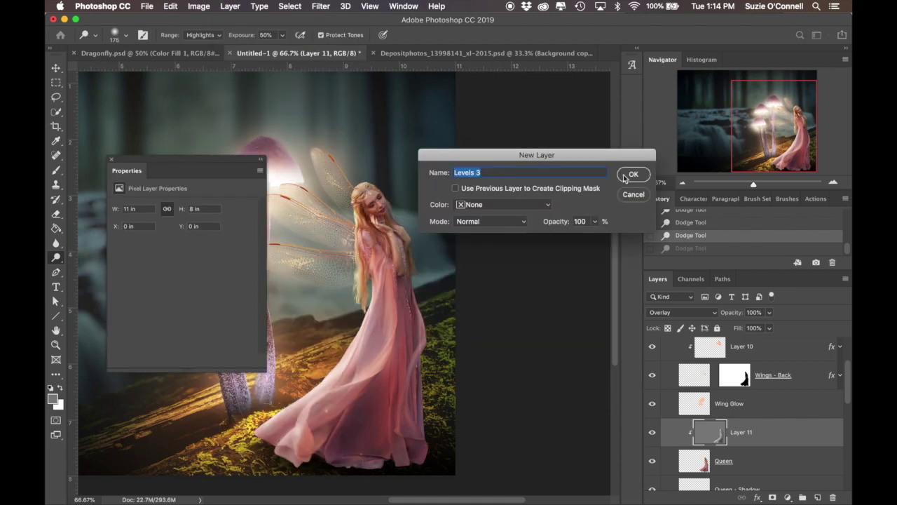
Darken the fairy with Levels 3 (gamma 0.76) and mask it along the lower dress and hem.
click(631, 177)
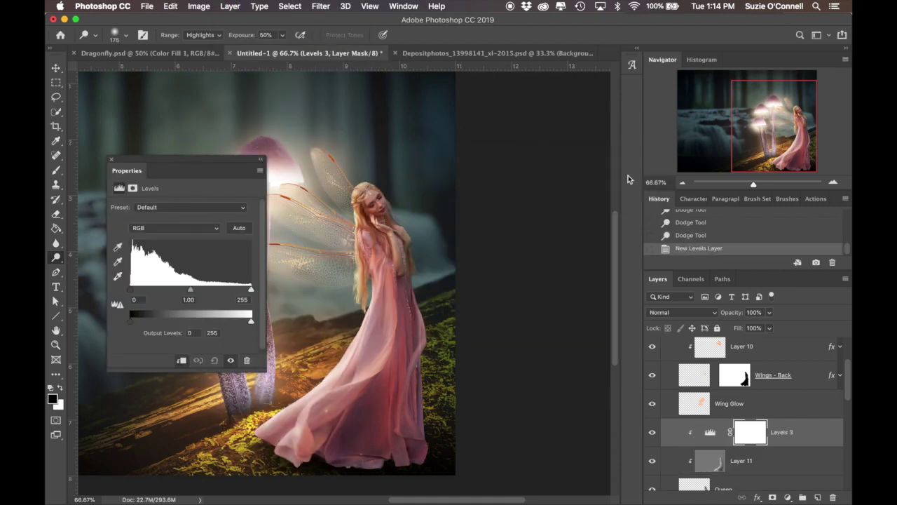
drag(194, 290, 201, 290)
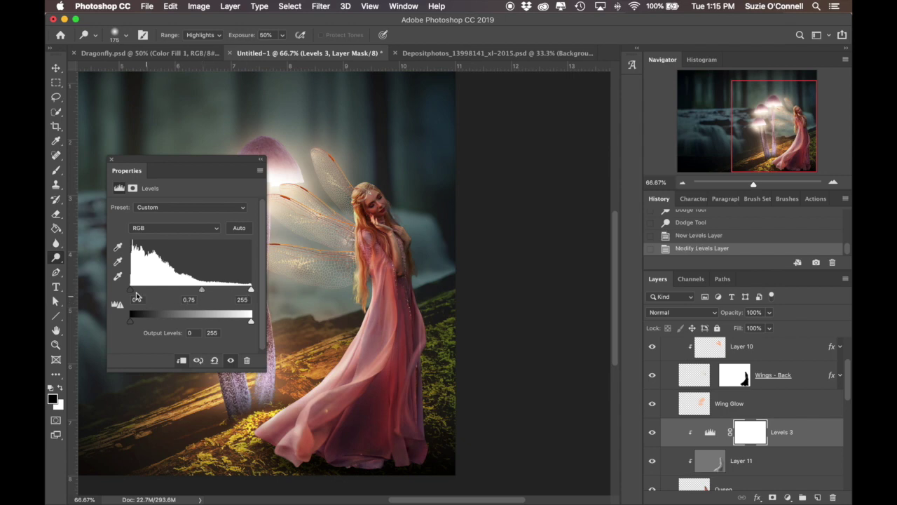
drag(136, 293, 143, 295)
key(b)
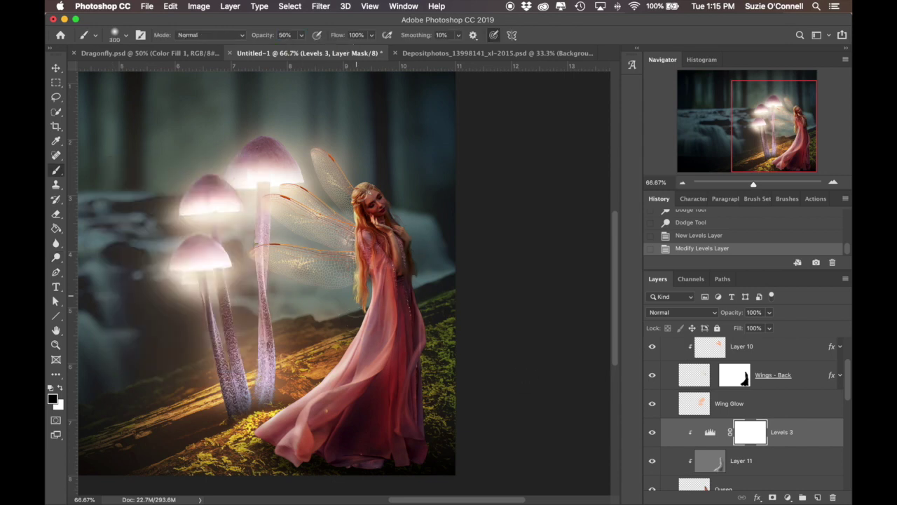
drag(379, 295, 348, 459)
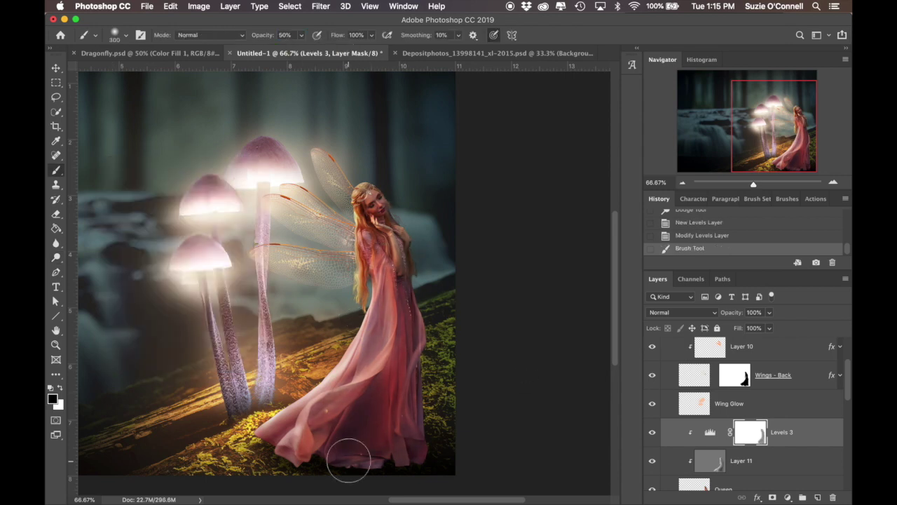
drag(330, 457, 365, 480)
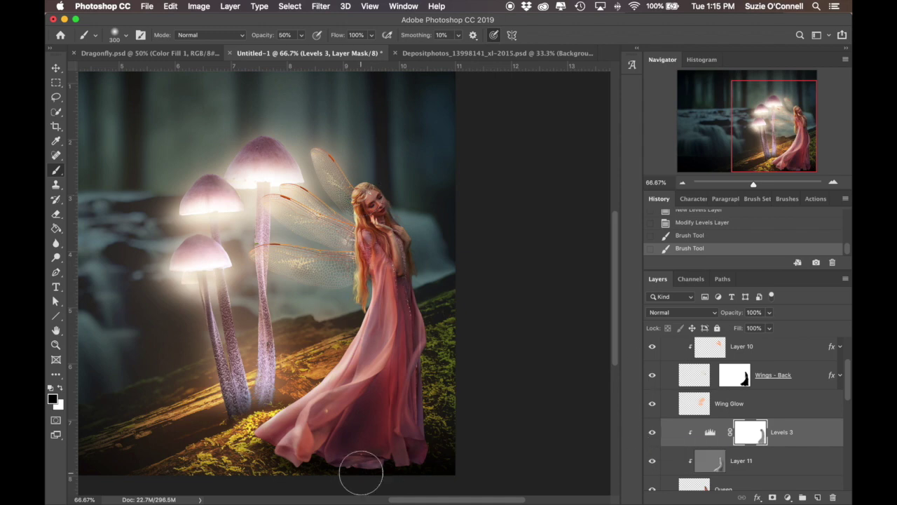
key(ctrl+plus)
Create a 'Hair Glow' layer clipped to the fairy, with pale cream as foreground.
text(Hair Glo)
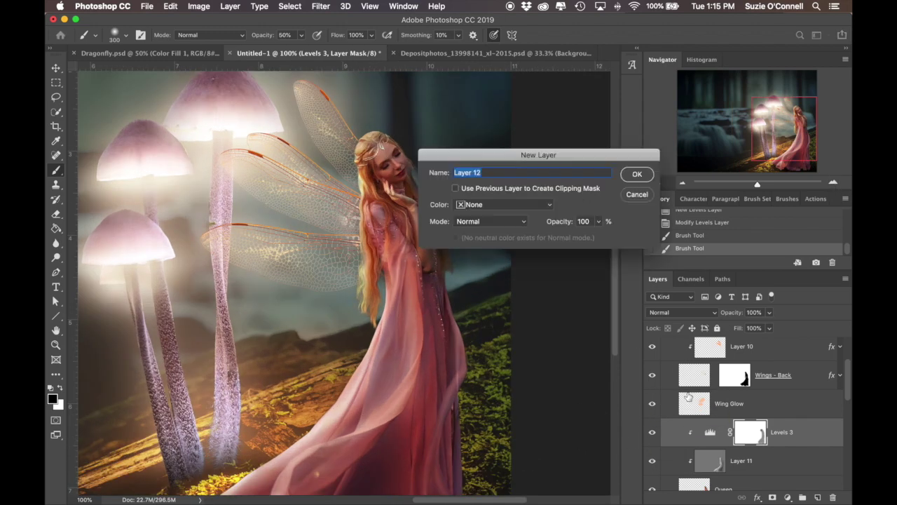
text(w)
key(Return)
click(52, 398)
click(430, 265)
click(665, 269)
right_click(772, 434)
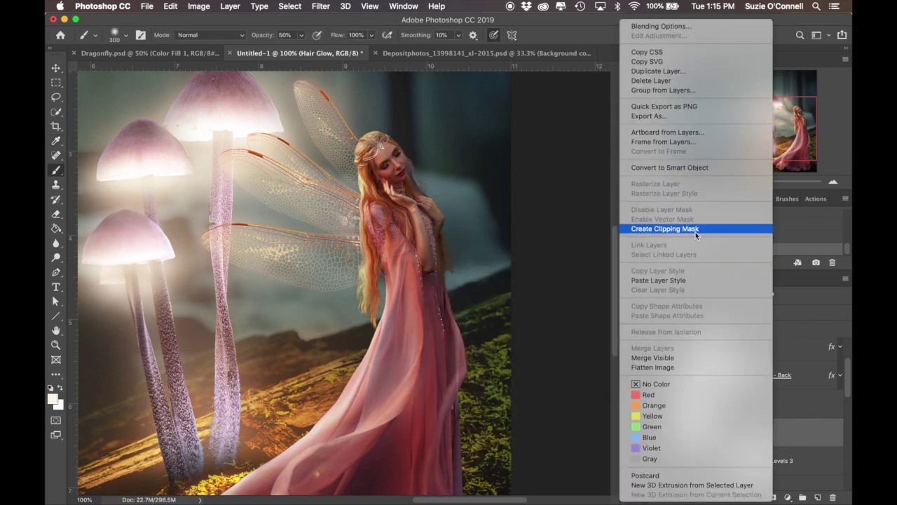
click(695, 232)
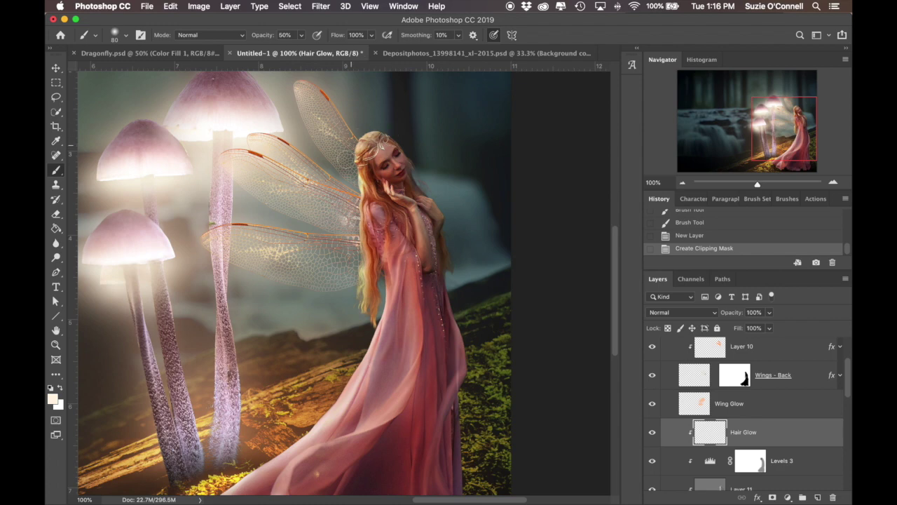
Paint cream light down the fairy's hair and crown, blended in Screen mode.
drag(351, 151, 368, 308)
drag(362, 199, 362, 218)
click(366, 143)
click(670, 312)
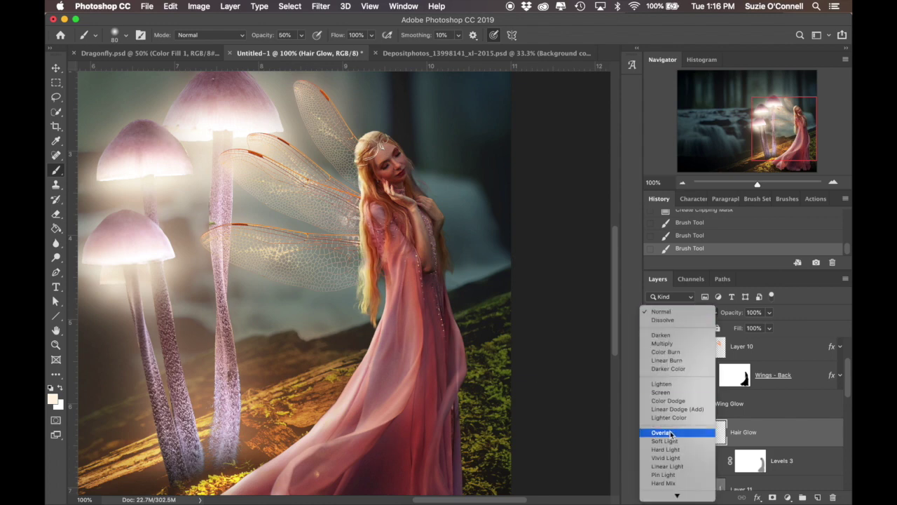
key(Escape)
click(737, 248)
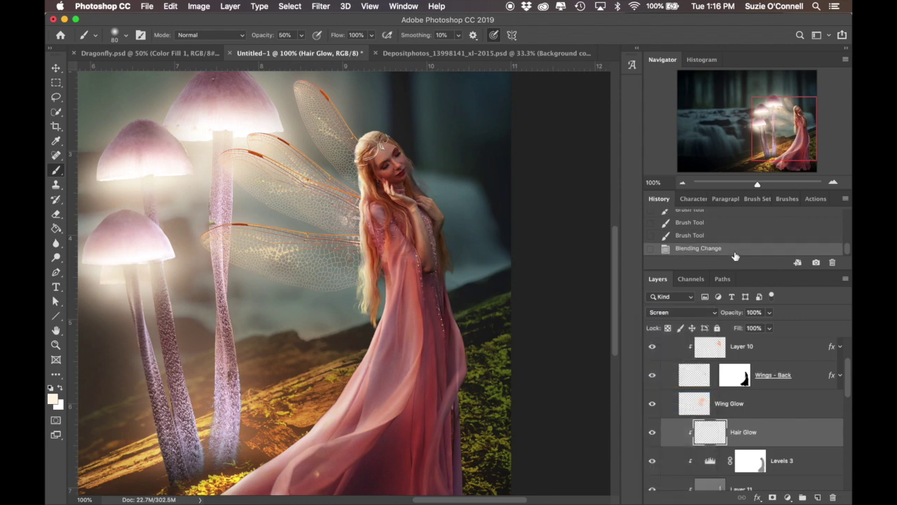
Add an empty Layer 12 at the top of the Queen group.
scroll(713, 365, up, 3)
click(714, 365)
key(ctrl+alt+shift+n)
scroll(380, 140, down, 3)
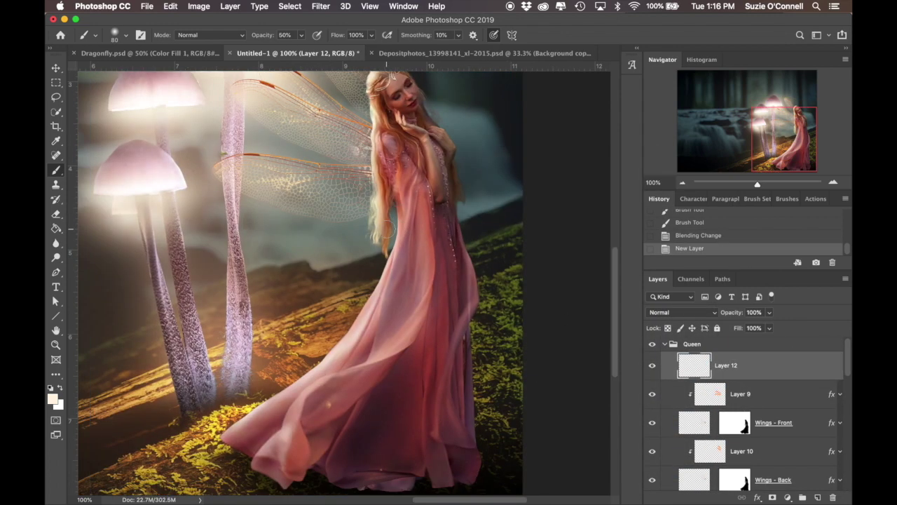
Rename Layer 12 to 'Gown Glow' and paint a broad soft glow across the gown.
double_click(727, 365)
text(Gown Glow)
key(Return)
key(bracketright)
key(bracketright)
key(bracketright)
click(411, 214)
mouse_move(420, 200)
mouse_down()
mouse_move(231, 435)
mouse_move(414, 242)
mouse_move(441, 232)
mouse_up()
Set Gown Glow to Screen blending and soften it with Gaussian Blur.
click(703, 308)
click(695, 392)
click(320, 6)
click(321, 19)
Mask Gown Glow to the fairy's outline with an inverted mask at lowered density.
right_click(703, 365)
click(807, 364)
super+click(738, 479)
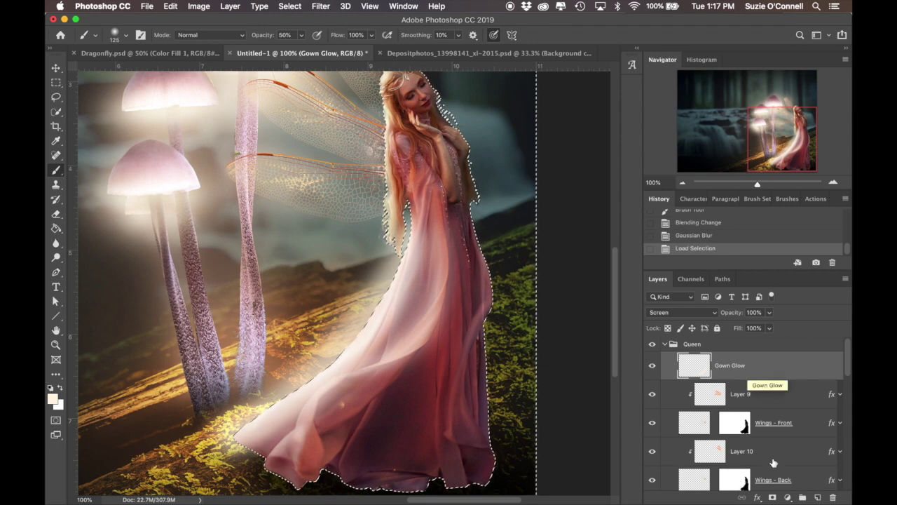
click(771, 496)
key(super+i)
double_click(742, 370)
drag(246, 250, 208, 251)
click(110, 158)
Clear Gown Glow, repaint light over the gown and reapply the Gaussian Blur.
click(681, 184)
key(super+2)
key(super+a)
key(BackSpace)
key(super+d)
mouse_move(382, 252)
mouse_down()
mouse_move(280, 382)
mouse_move(280, 372)
mouse_up()
drag(347, 309, 276, 386)
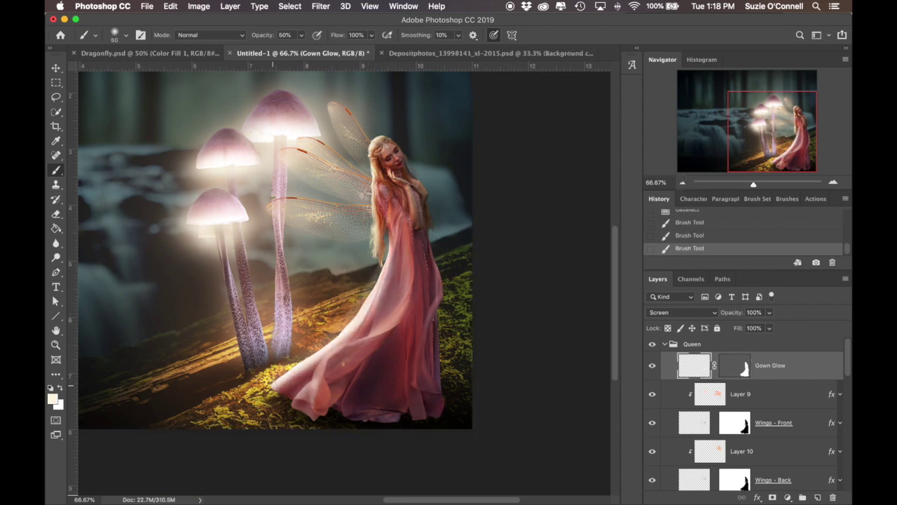
key(super+z)
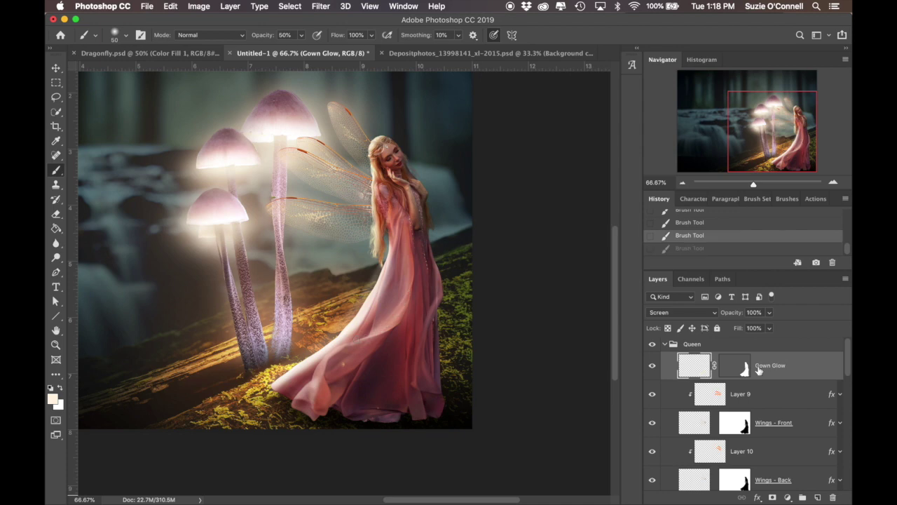
key(super+f)
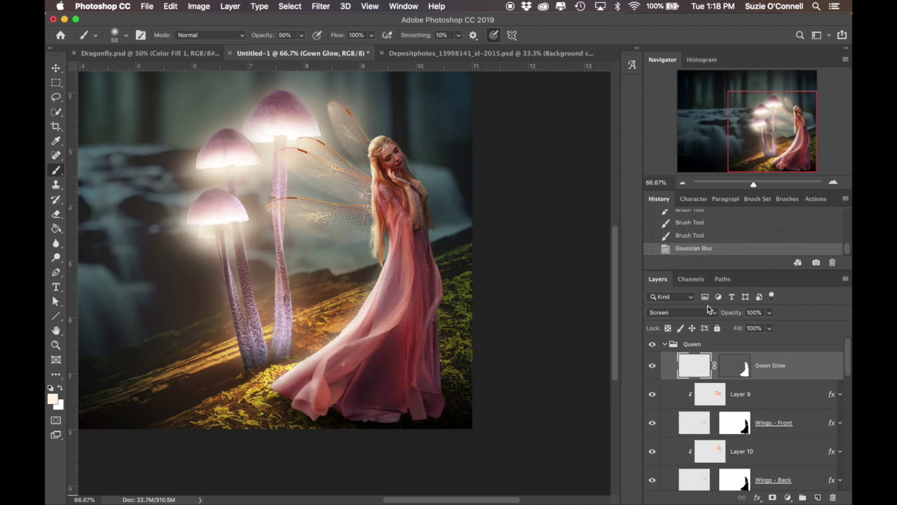
Add a new layer above Gown Glow and choose a peach foreground colour.
key(shift+super+n)
key(Return)
click(52, 398)
drag(569, 403, 571, 412)
key(Return)
key(b)
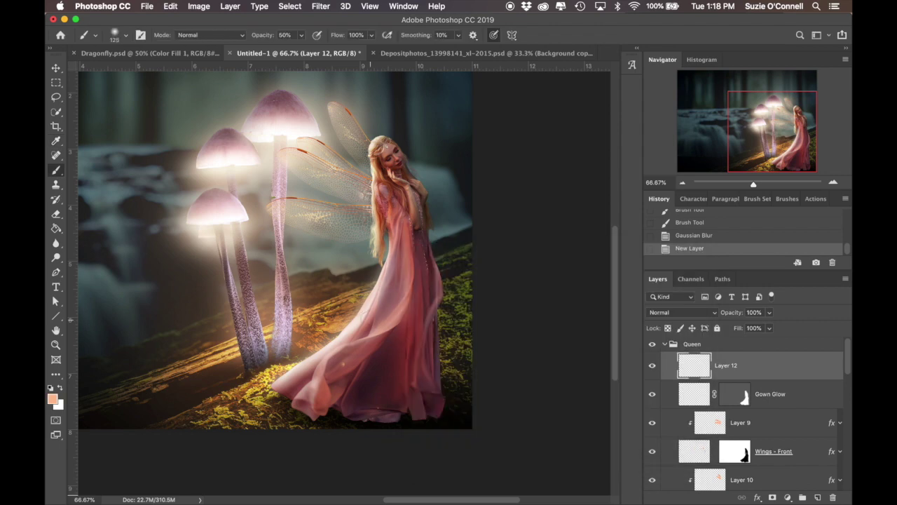
Paint peach glow down the gown edge and along the hair.
drag(391, 130, 371, 270)
drag(378, 225, 265, 394)
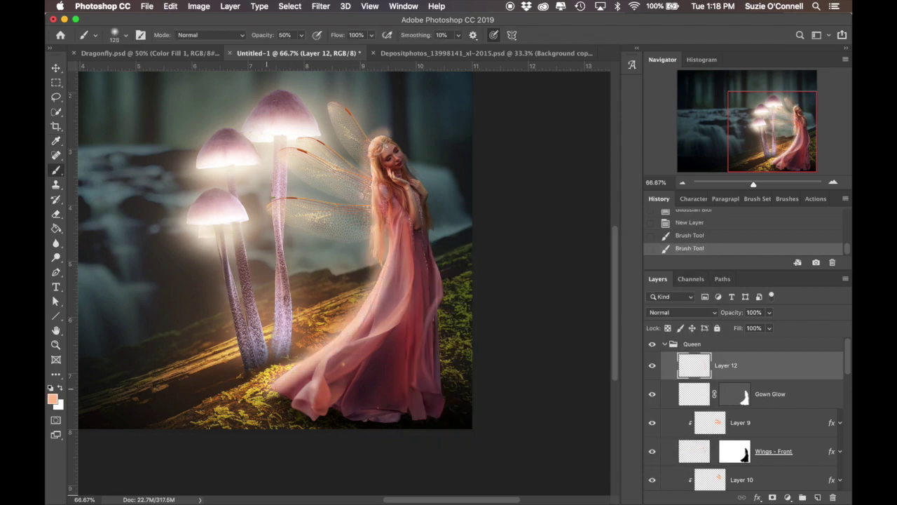
key(super+z)
key(super+z)
mouse_move(379, 139)
mouse_down()
mouse_move(371, 255)
mouse_move(272, 390)
mouse_move(357, 312)
mouse_move(389, 219)
mouse_up()
drag(371, 248, 383, 133)
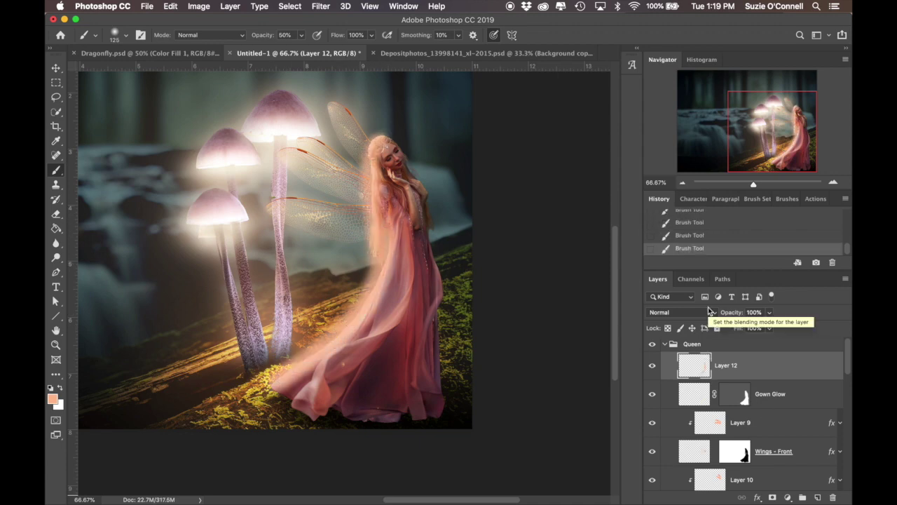
Set Layer 12 to Screen at 45% opacity and blur its peach glow.
click(710, 312)
click(671, 393)
click(753, 311)
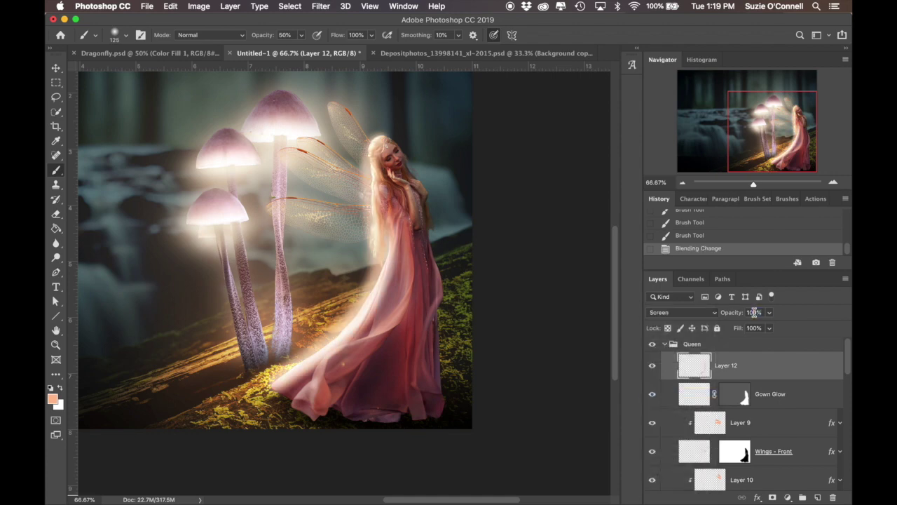
text(45)
click(320, 6)
click(319, 25)
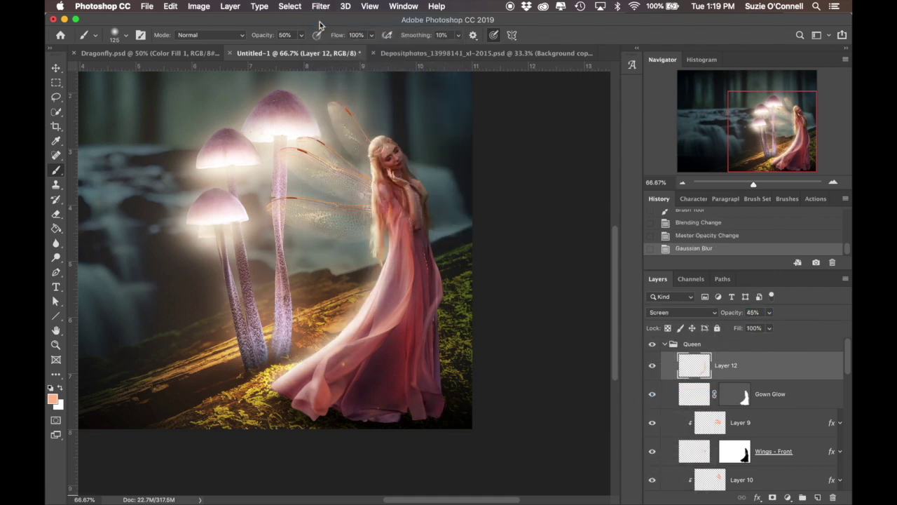
Adjust the input levels of the Levels 3 adjustment.
scroll(757, 421, down, 5)
double_click(710, 405)
drag(150, 295, 153, 295)
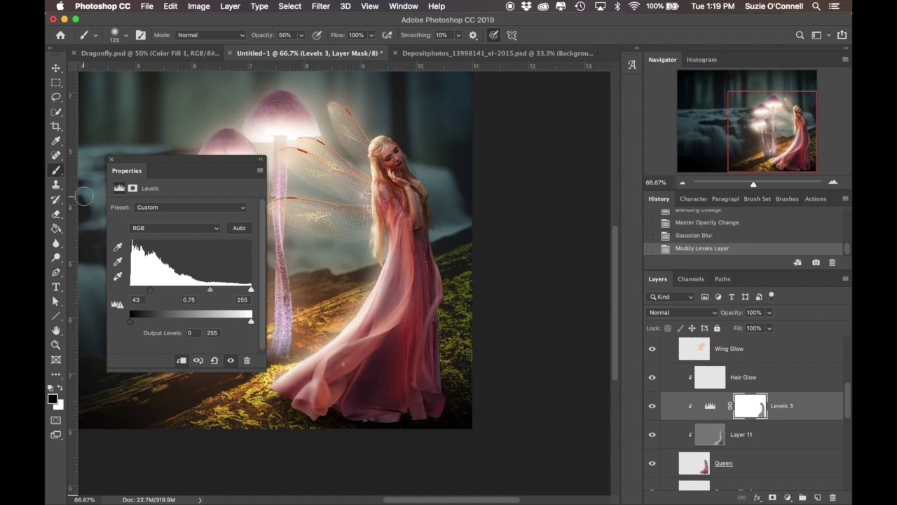
click(111, 159)
click(682, 183)
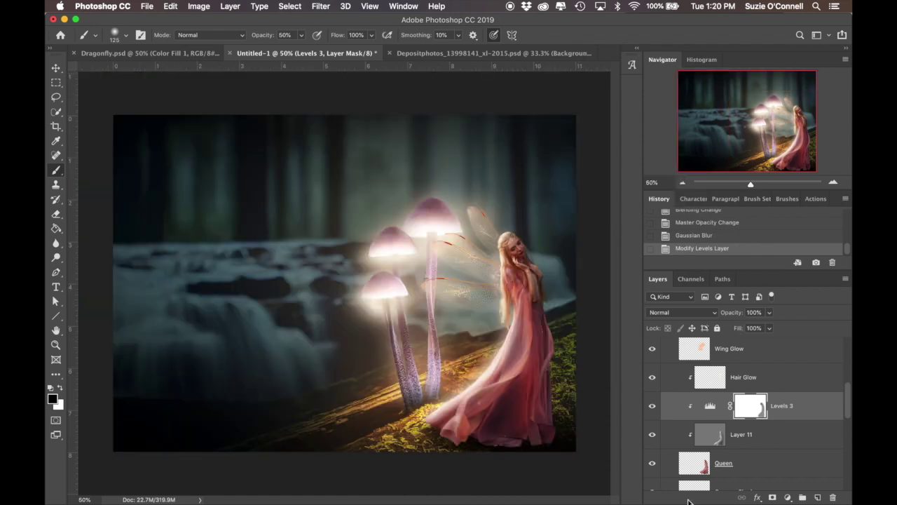
Soften mushroom glows: Layer 7 at 80%, Layer 3 at 65%, nudged and blurred.
scroll(716, 410, down, 5)
click(664, 403)
click(764, 423)
click(752, 313)
text(80)
key(Return)
click(661, 454)
key(6)
key(5)
key(v)
key(Down)
click(320, 7)
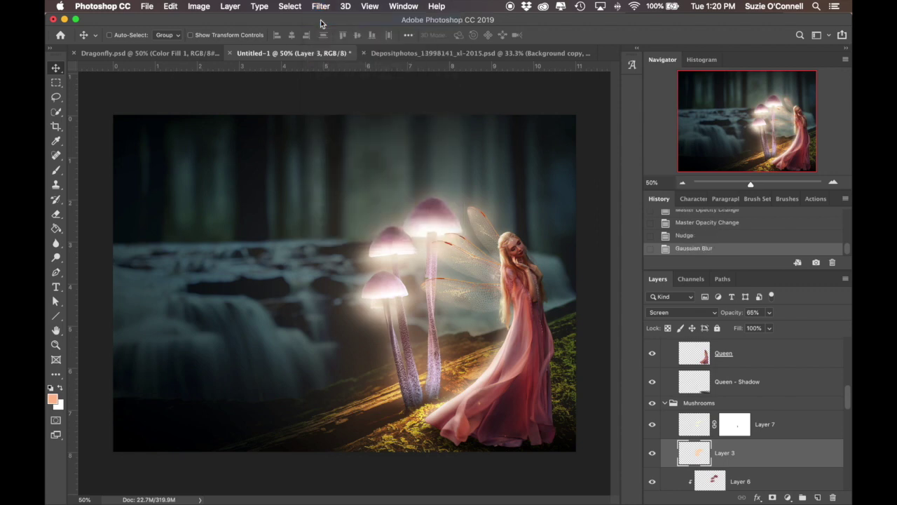
Copy Gown Glow's mask onto Layer 12 and feather it 25 px.
super+click(572, 243)
key(3)
key(5)
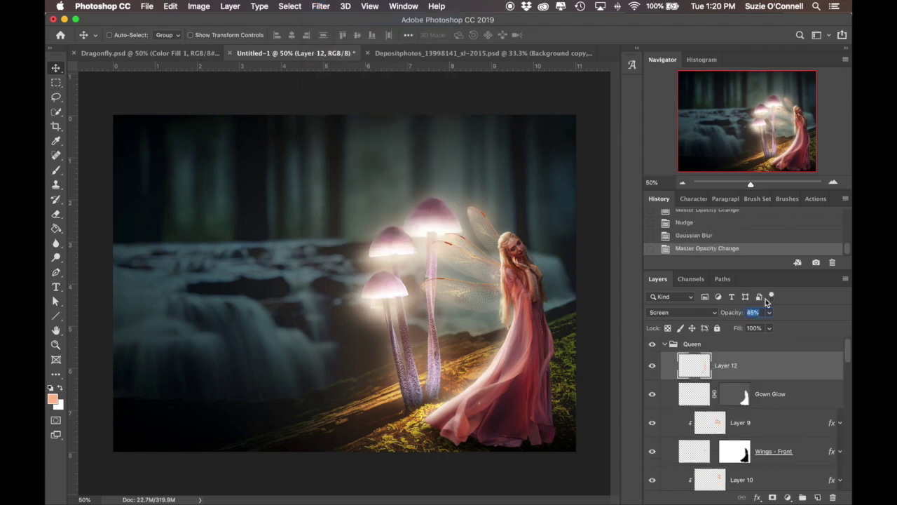
drag(734, 393, 745, 367)
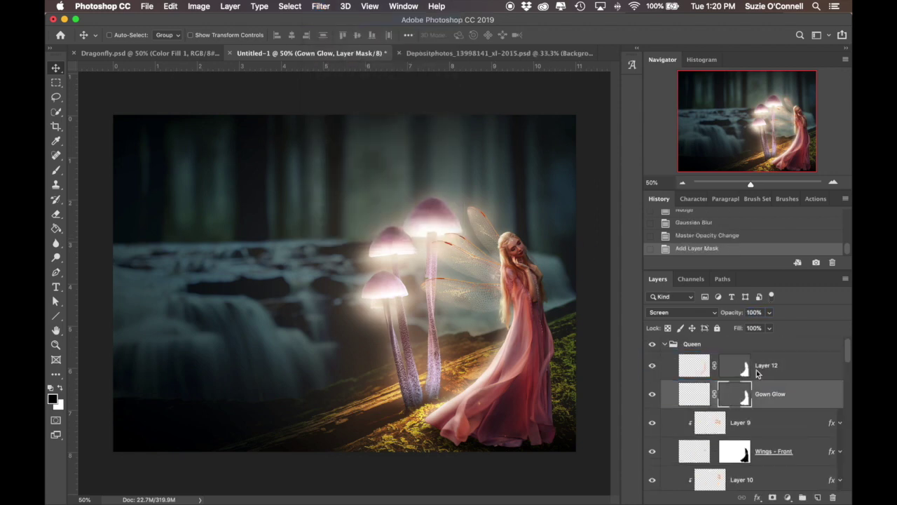
text(2)
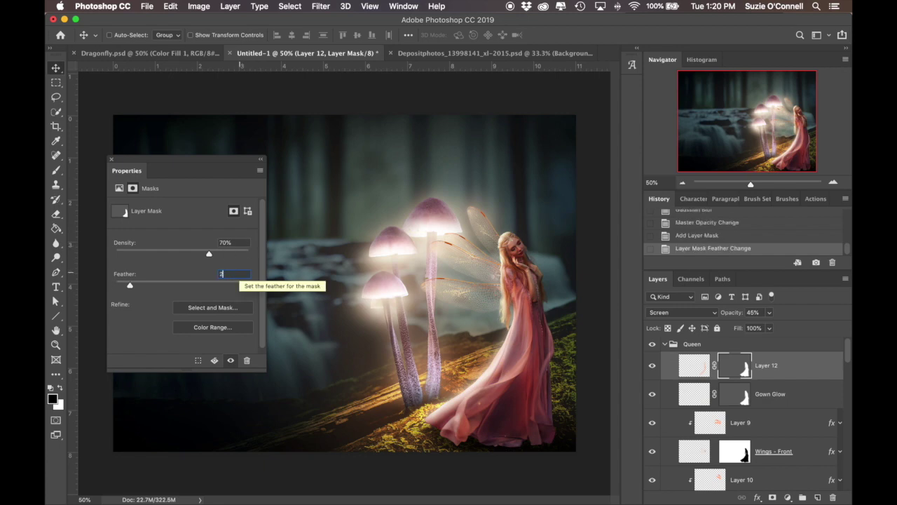
key(Return)
click(111, 159)
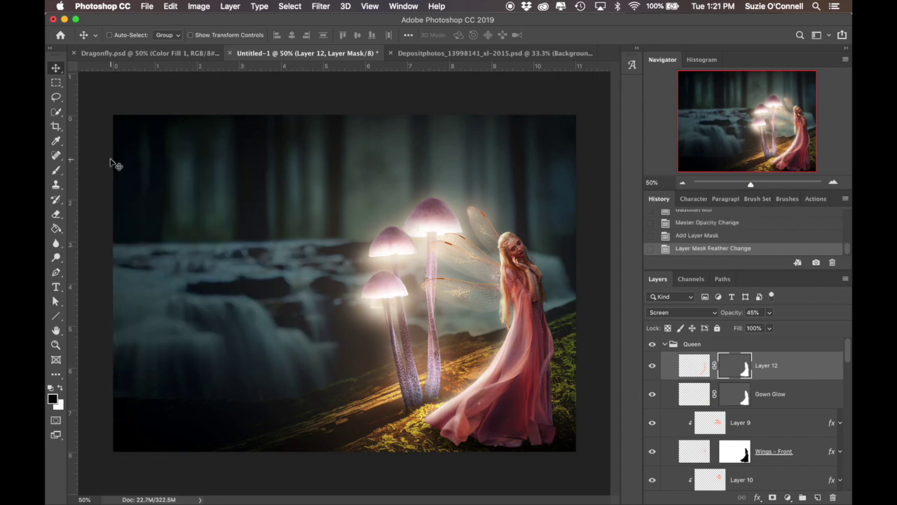
Zoom to 66.67% and pick a peach tone for painting.
click(833, 182)
click(682, 182)
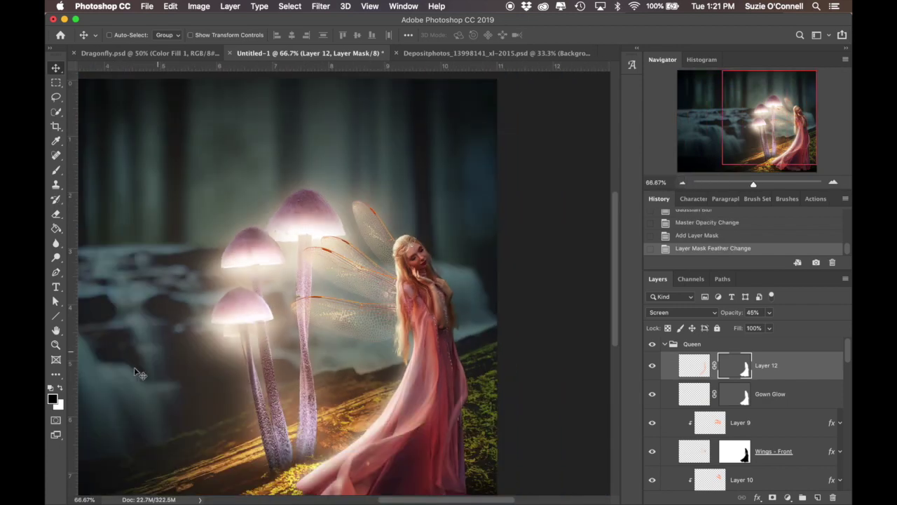
click(52, 398)
click(482, 276)
drag(564, 417, 564, 405)
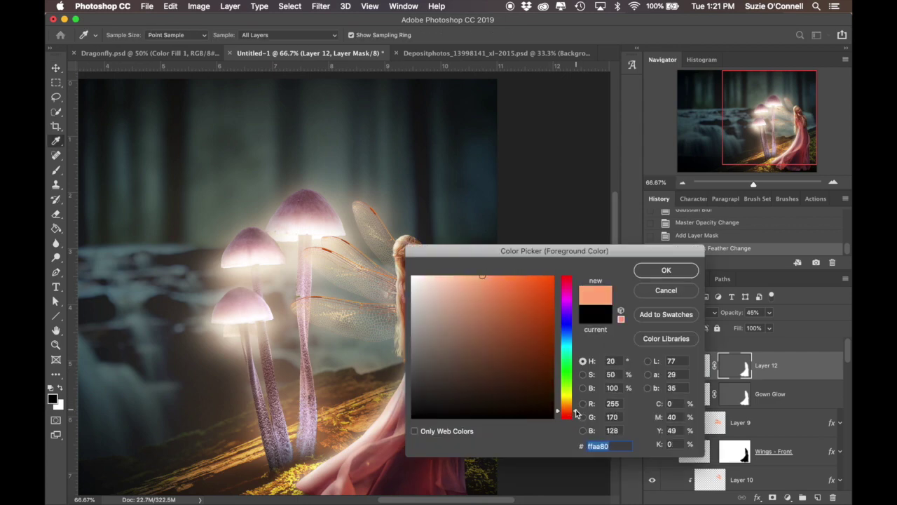
key(b)
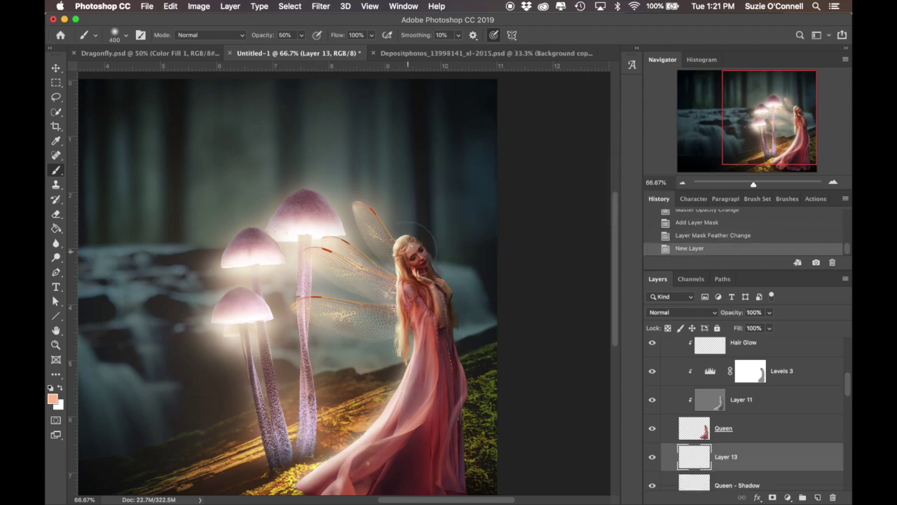
Set the new layer to Screen and try glow dabs on the fairy's hair, undoing them.
key(bracketleft)
key(bracketleft)
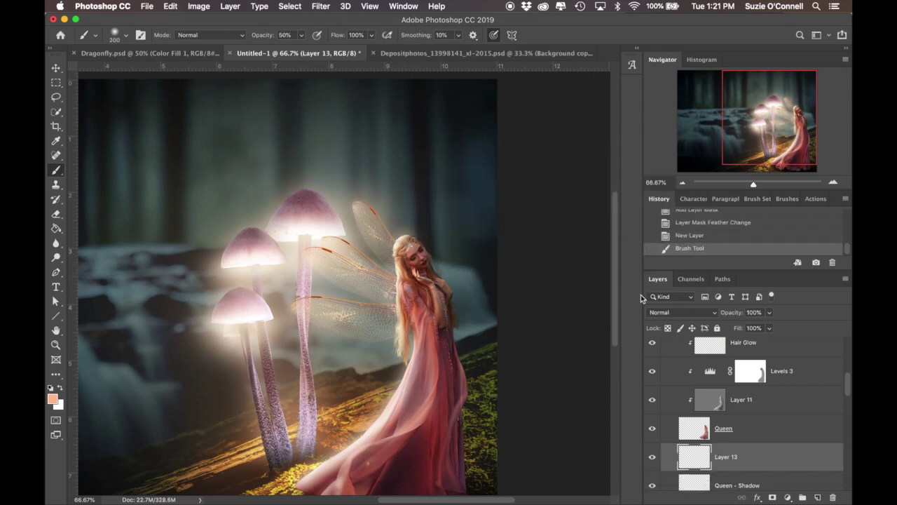
click(655, 311)
click(672, 393)
click(390, 273)
click(394, 329)
click(393, 349)
key(ctrl+z)
key(ctrl+z)
key(ctrl+z)
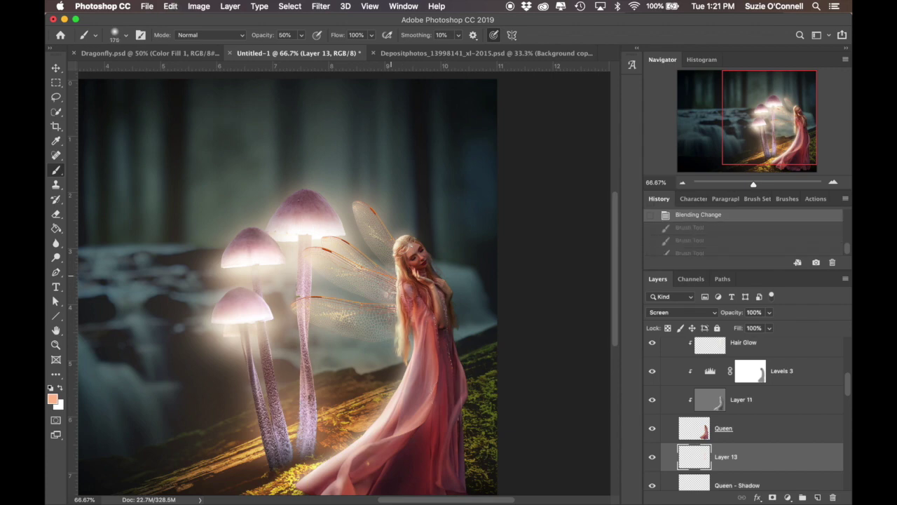
drag(393, 265, 393, 341)
key(ctrl+z)
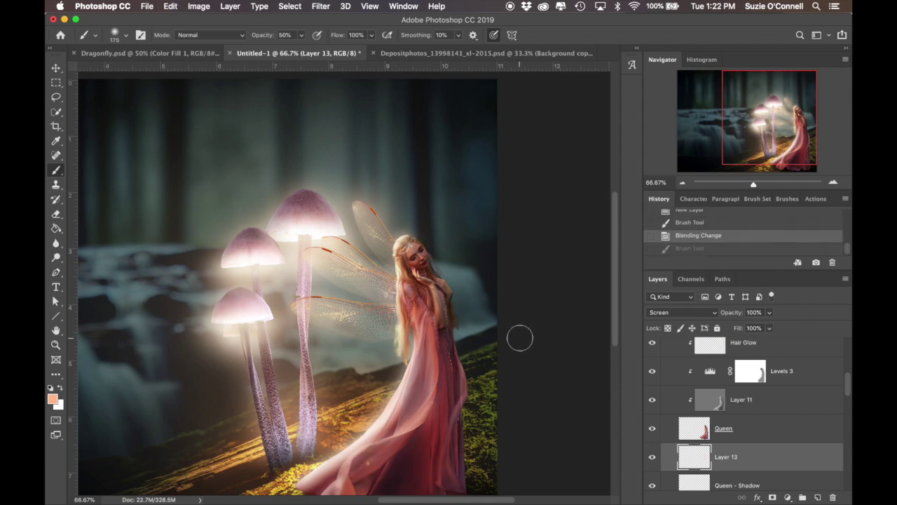
Give Wings - Front a peach Screen Outer Glow at 80%, 50 px, with Color Overlay off.
key(ctrl+1)
scroll(804, 386, down, 3)
double_click(805, 434)
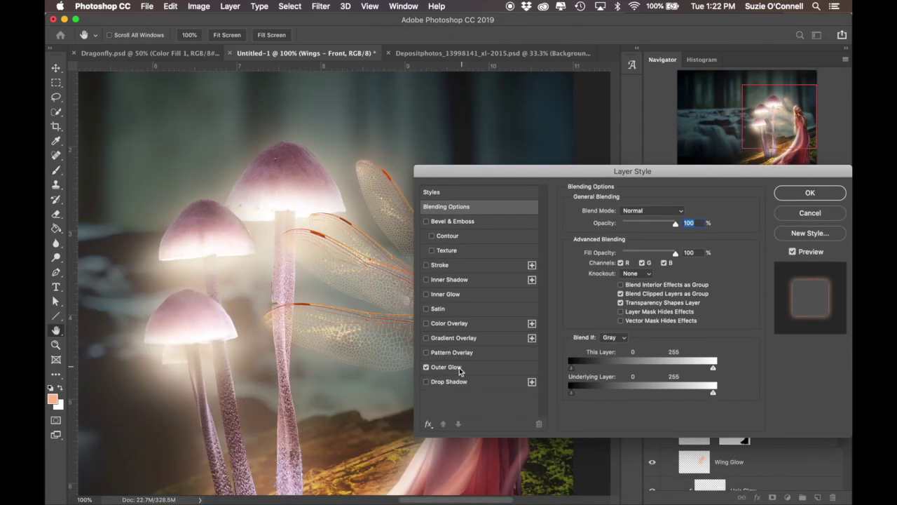
click(448, 366)
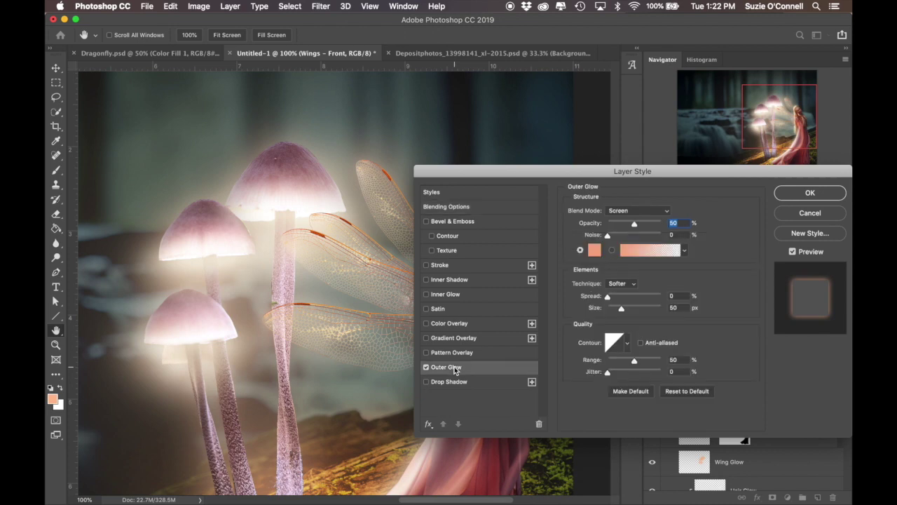
click(455, 323)
click(426, 323)
click(446, 367)
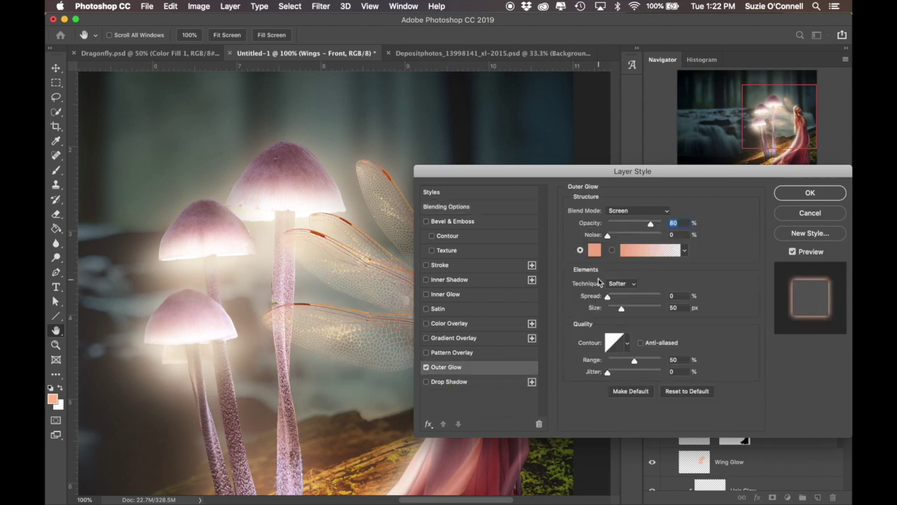
key(Return)
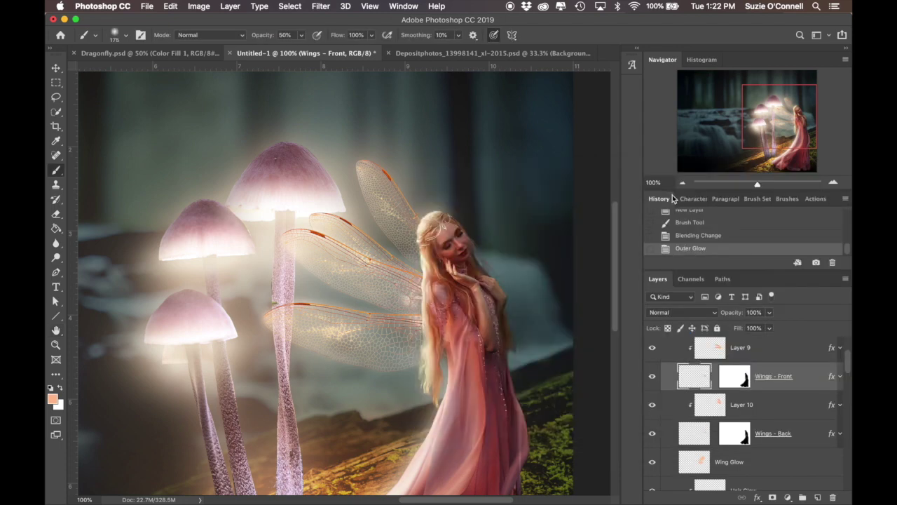
click(684, 182)
scroll(743, 392, down, 3)
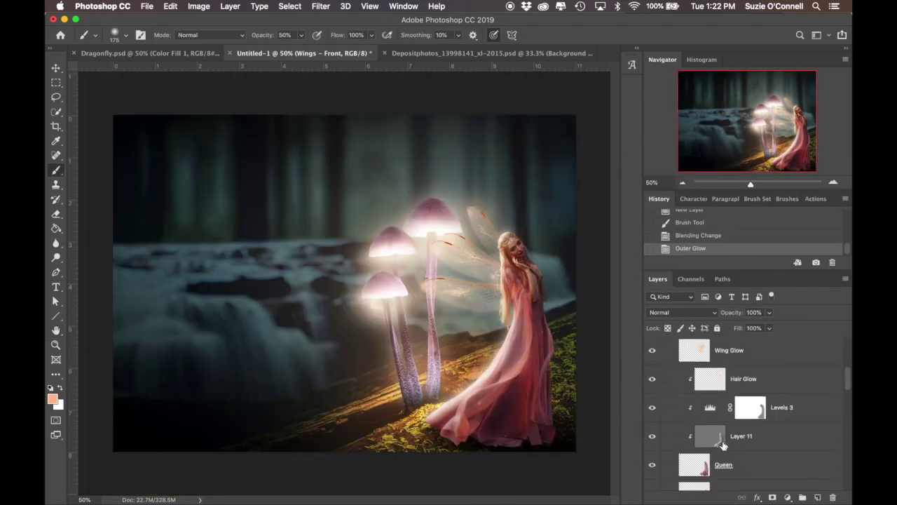
Compare Layer 3's glow on and off, then lower its opacity to 46%.
scroll(707, 442, down, 2)
scroll(708, 442, down, 1)
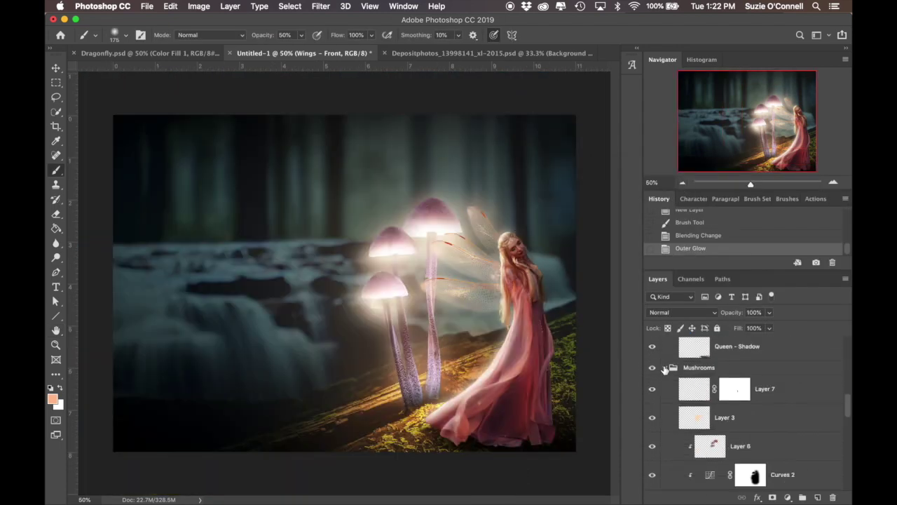
click(652, 417)
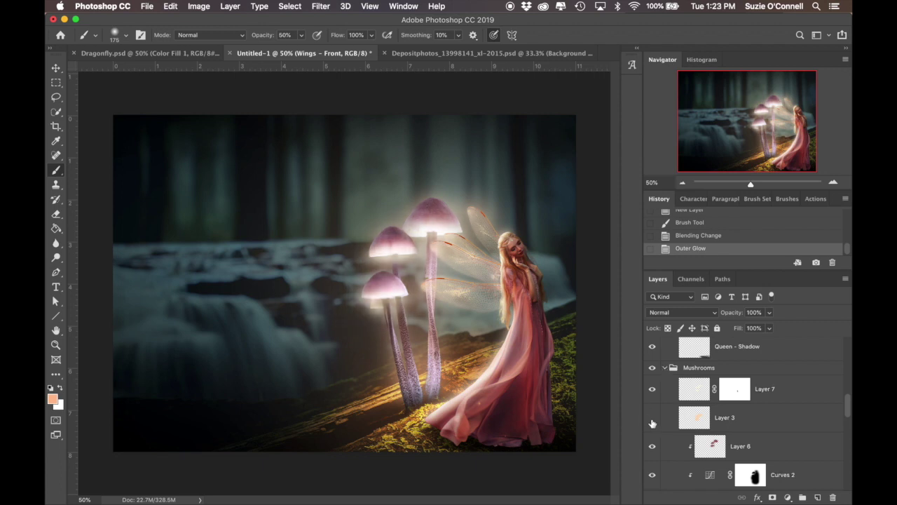
click(729, 417)
drag(769, 311, 755, 312)
click(652, 446)
Toggle the mushrooms' outer glow and review its layer style without changes.
scroll(743, 421, down, 3)
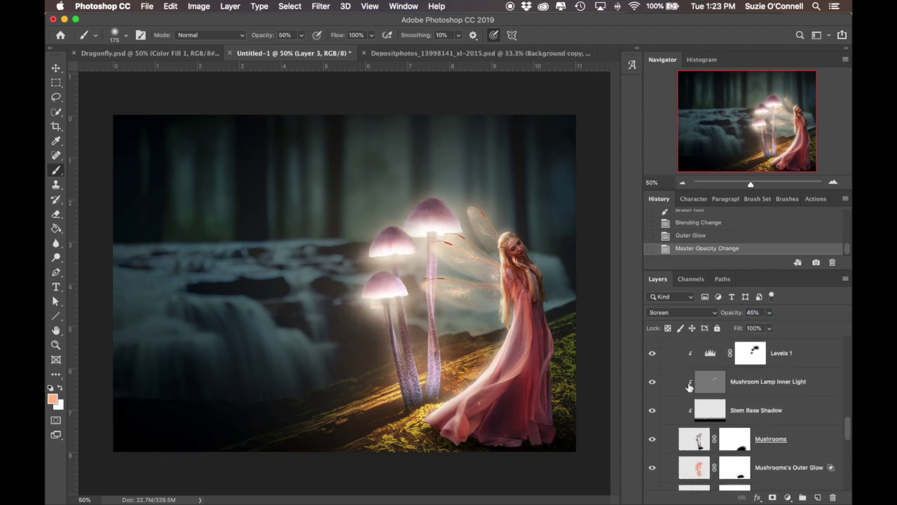
scroll(743, 421, down, 1)
click(651, 392)
click(651, 393)
double_click(817, 396)
click(810, 213)
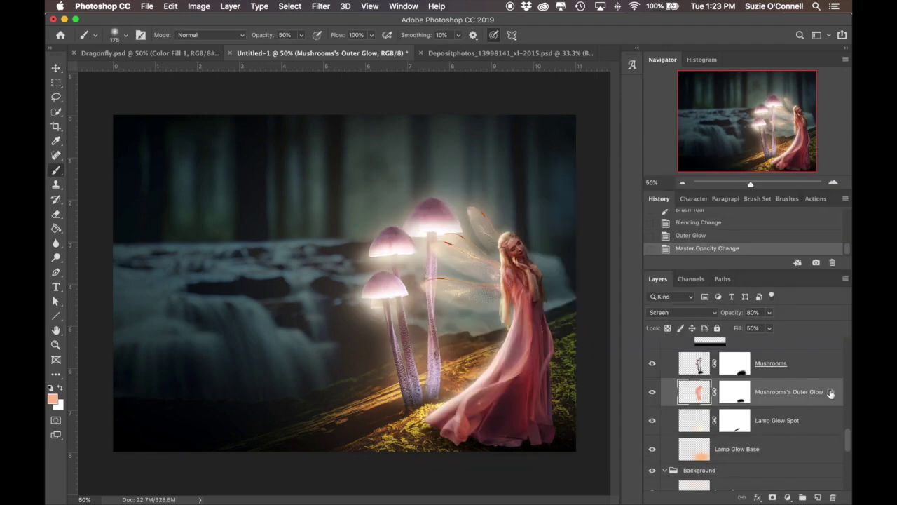
Brighten with Hue/Saturation lightness +20 and lower the mushrooms' outer glow opacity.
click(199, 6)
click(400, 94)
double_click(704, 399)
key(Tab)
key(shift+Up)
key(shift+Up)
click(780, 332)
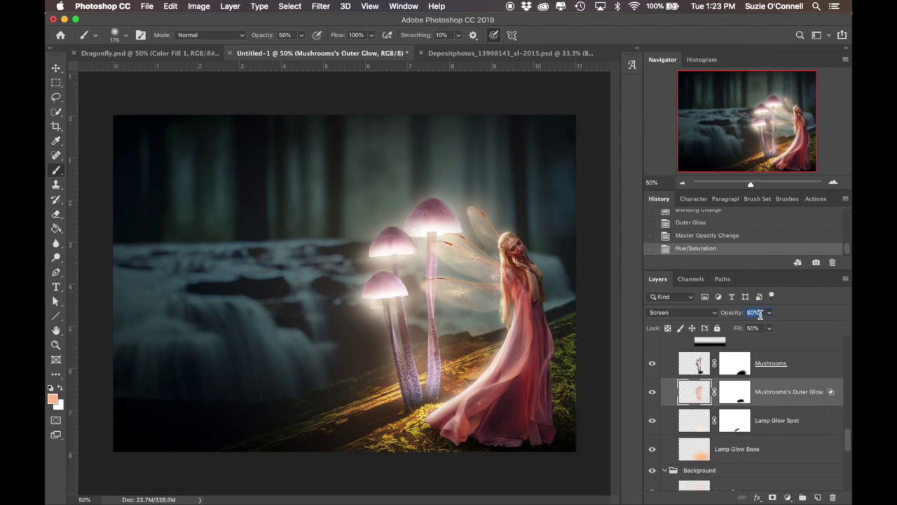
click(665, 358)
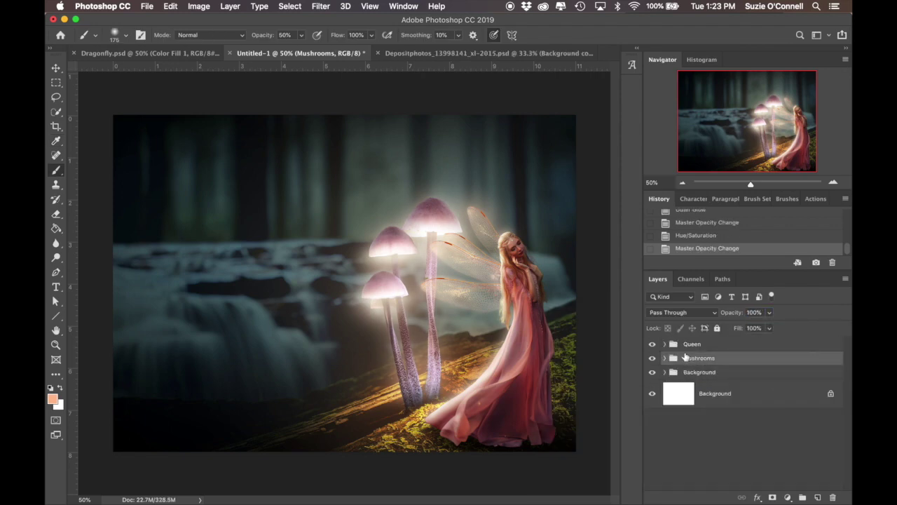
click(665, 372)
Duplicate Layer 8, set the copy to 25% opacity, and merge it down.
scroll(701, 369, down, 2)
click(702, 369)
right_click(701, 370)
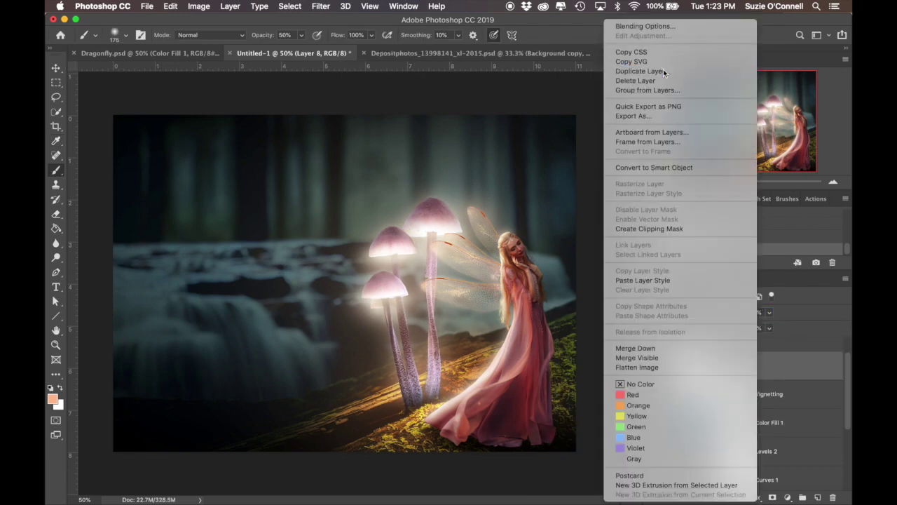
click(665, 66)
click(556, 197)
click(752, 312)
text(25)
key(Return)
key(ctrl+e)
Compare history states, set Levels 2 black point to 17, and Color Fill 1 to 75%.
click(652, 365)
click(687, 215)
click(689, 253)
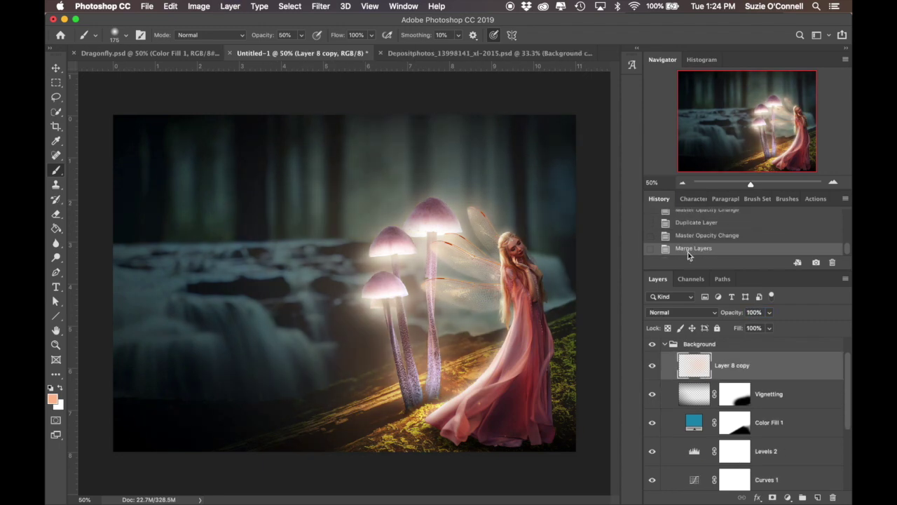
double_click(694, 456)
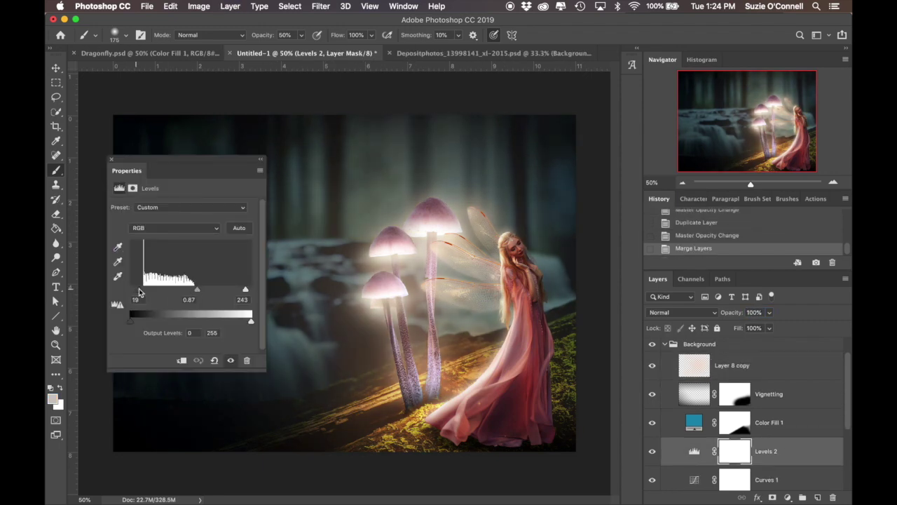
drag(139, 293, 138, 292)
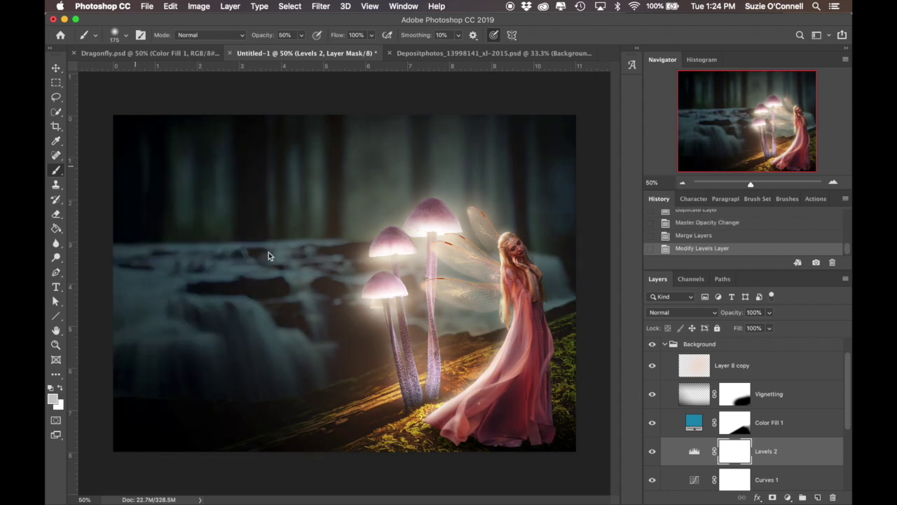
click(700, 426)
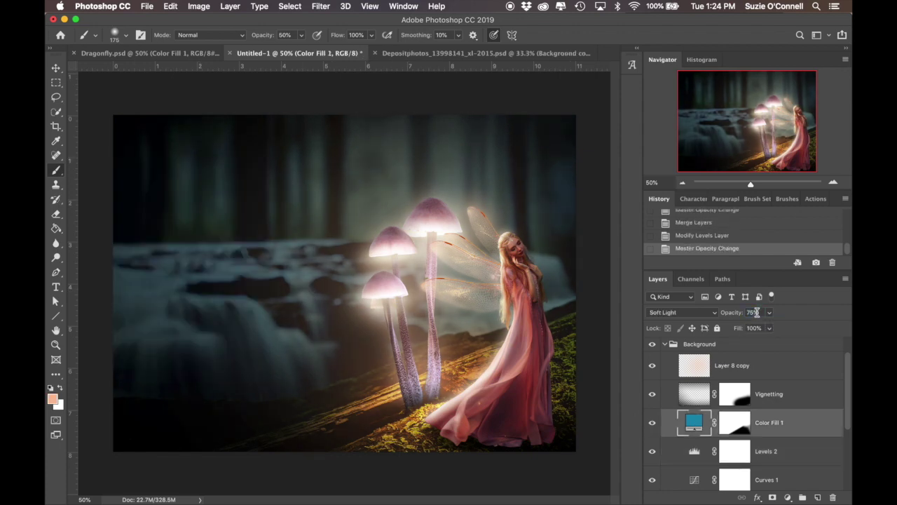
Desaturate the Lamp Glow Base layer by -40 with Hue/Saturation.
scroll(705, 420, up, 1)
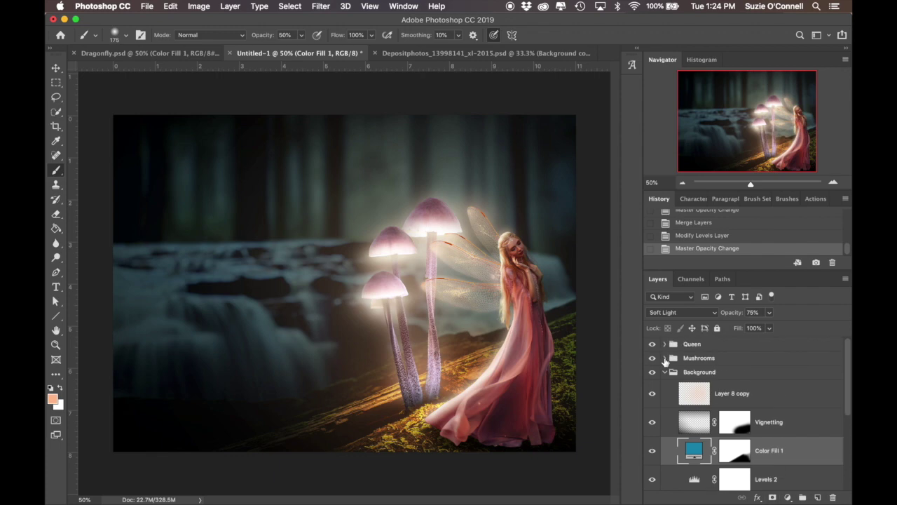
scroll(705, 421, up, 1)
scroll(705, 420, up, 1)
click(705, 419)
click(199, 7)
click(341, 94)
click(694, 398)
text(-40)
key(Return)
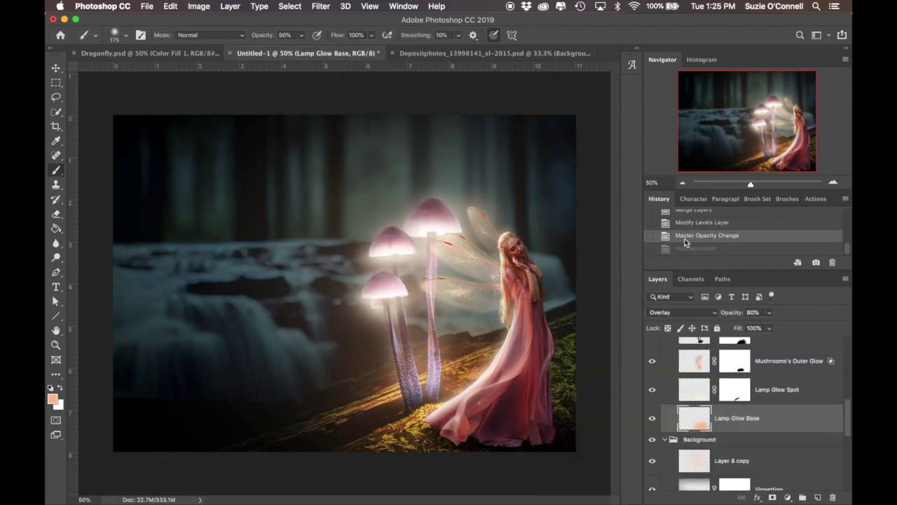
Paint black on the outer glow mask with an 1100 px brush to hide glow at the stem base.
scroll(771, 406, up, 1)
click(735, 409)
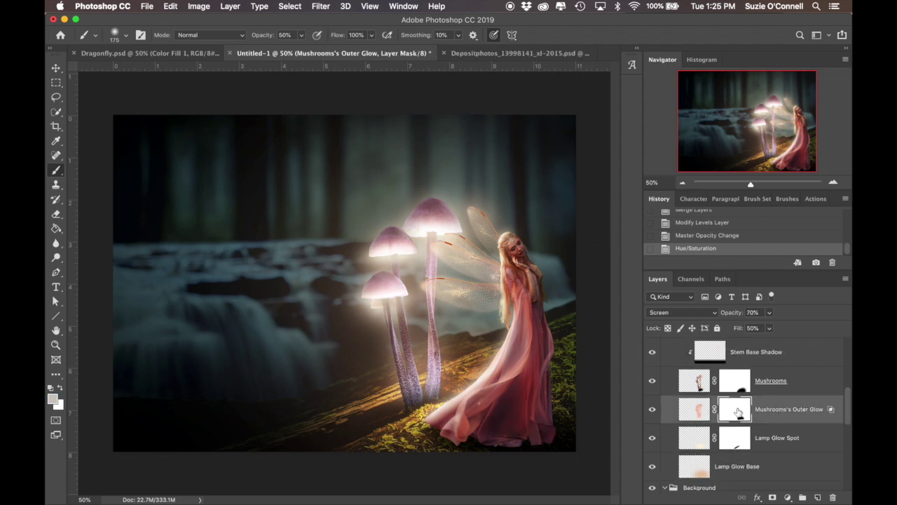
key(d)
click(415, 420)
key(])
click(421, 476)
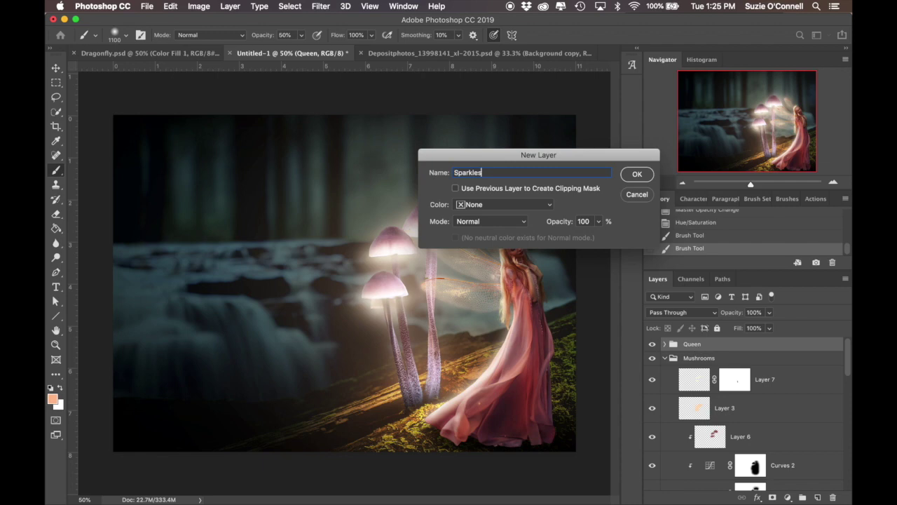
key(Return)
Create a Sparkles layer with a pale yellow foreground and a 250 px sparkle brush.
click(665, 400)
click(52, 398)
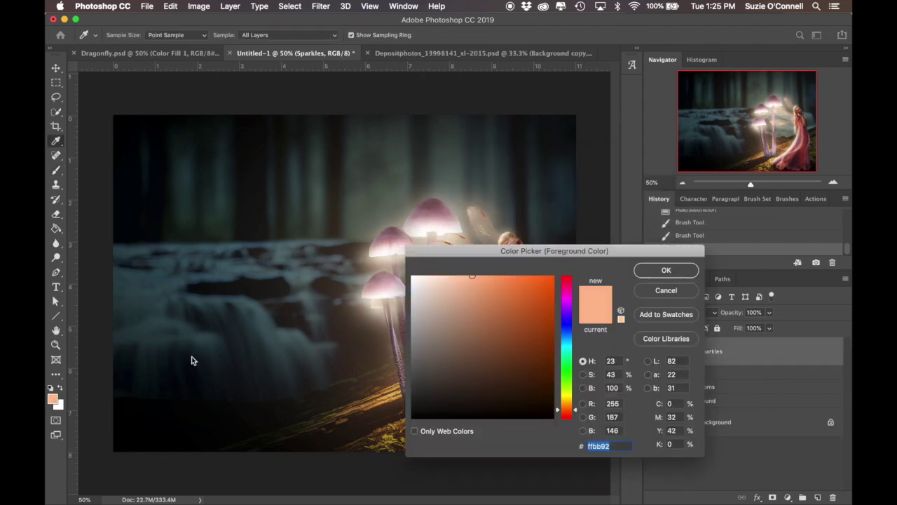
drag(568, 401, 568, 394)
click(435, 278)
key(Return)
click(114, 35)
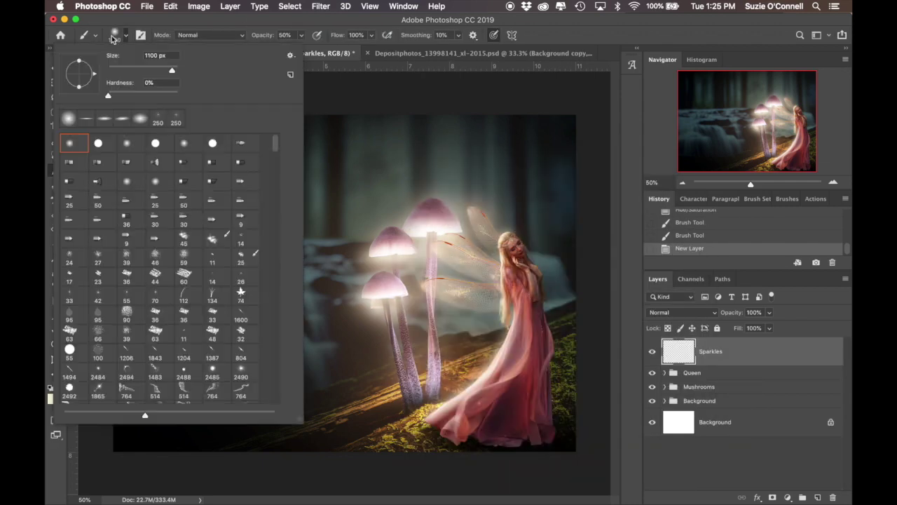
double_click(159, 123)
Paint scattered sparkles across the scene, adjusting brush spacing from 29% to 63%.
click(375, 295)
click(398, 190)
click(757, 199)
drag(767, 390, 744, 390)
click(416, 288)
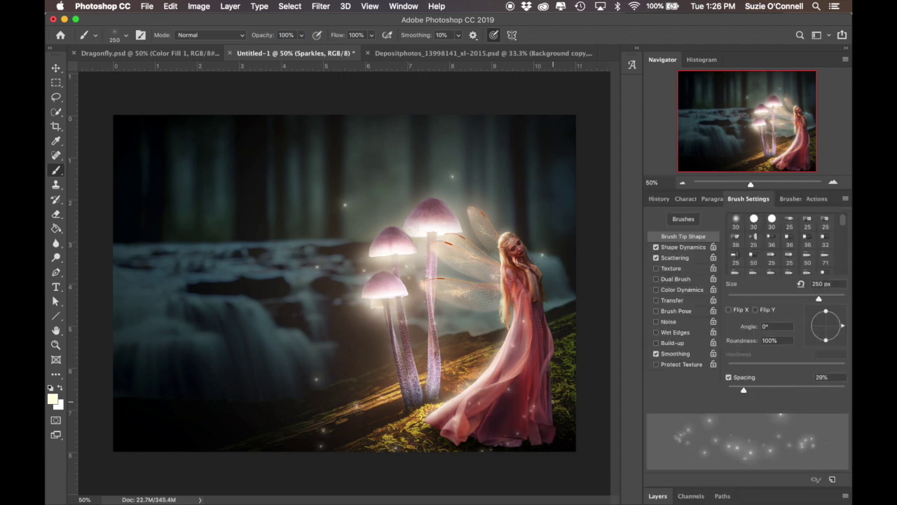
drag(744, 390, 764, 389)
drag(566, 239, 528, 135)
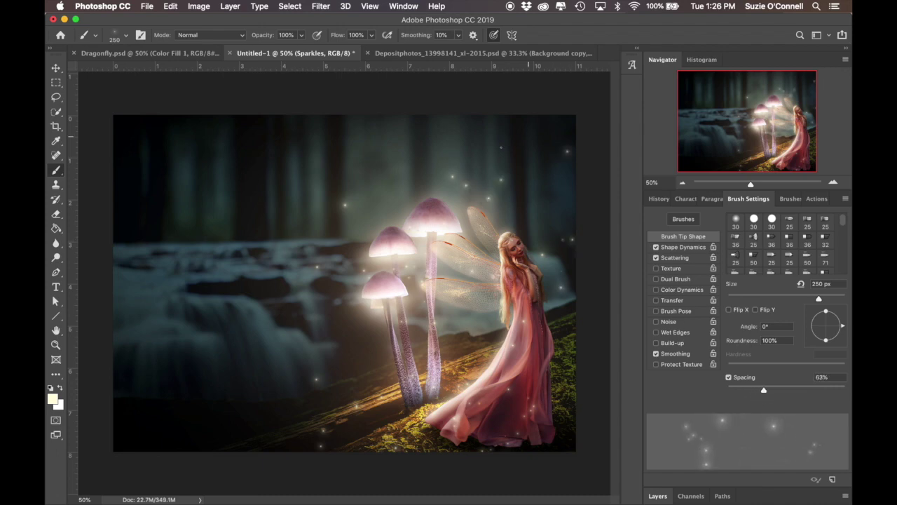
drag(140, 421, 235, 327)
Rename the sparkles layer to 'Sparkles - Bright'.
click(658, 199)
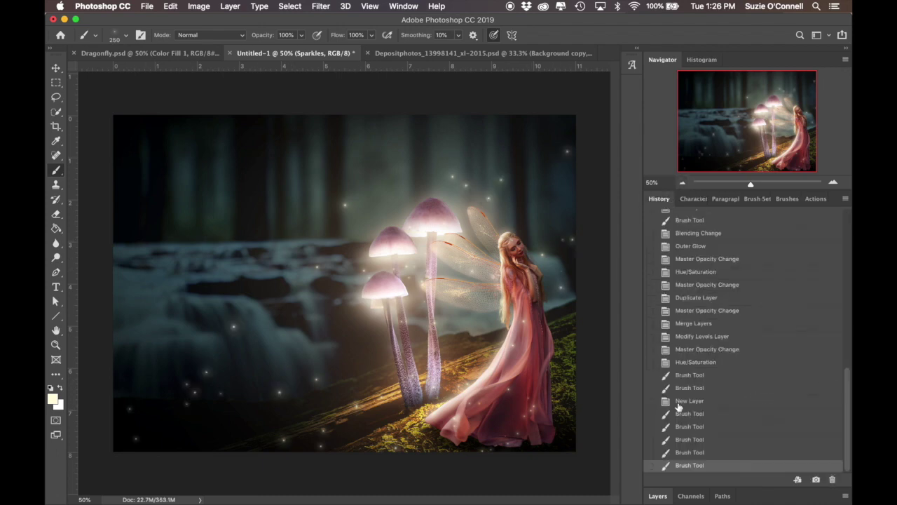
click(658, 496)
double_click(715, 351)
text(- Bright)
key(Return)
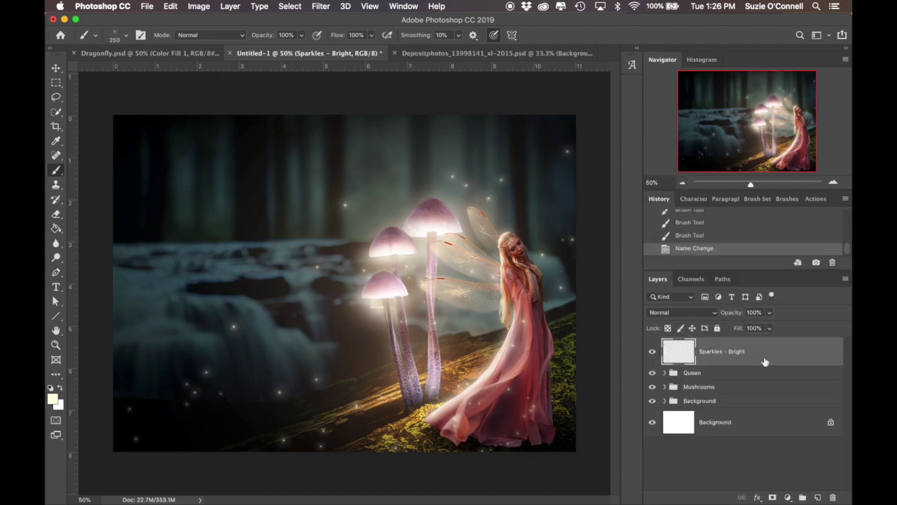
Add a Normal-mode Outer Glow at 40 opacity to Sparkles - Bright.
double_click(764, 361)
click(446, 367)
click(638, 211)
click(634, 135)
click(675, 223)
text(40)
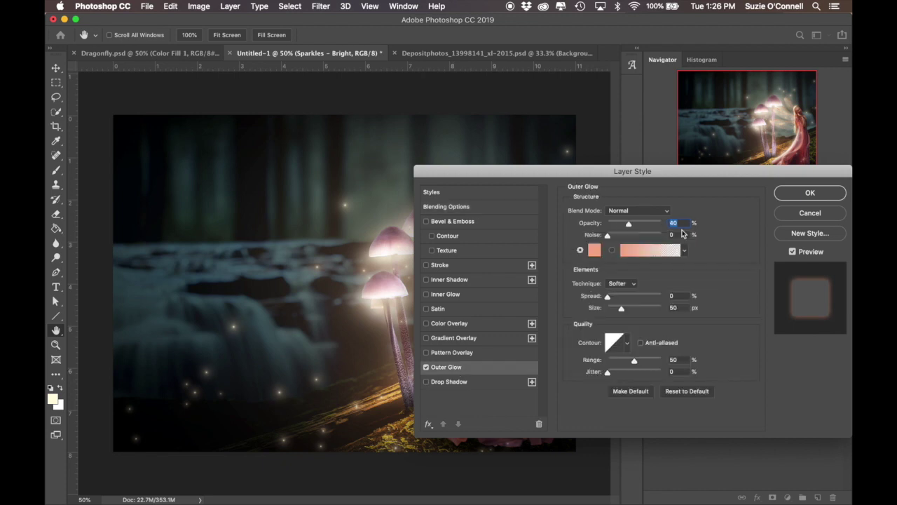
click(810, 192)
Create a 'Sparkles - Dim' layer with brush opacity 50% and check scattering options.
key(ctrl+shift+n)
text(Sparkles - D)
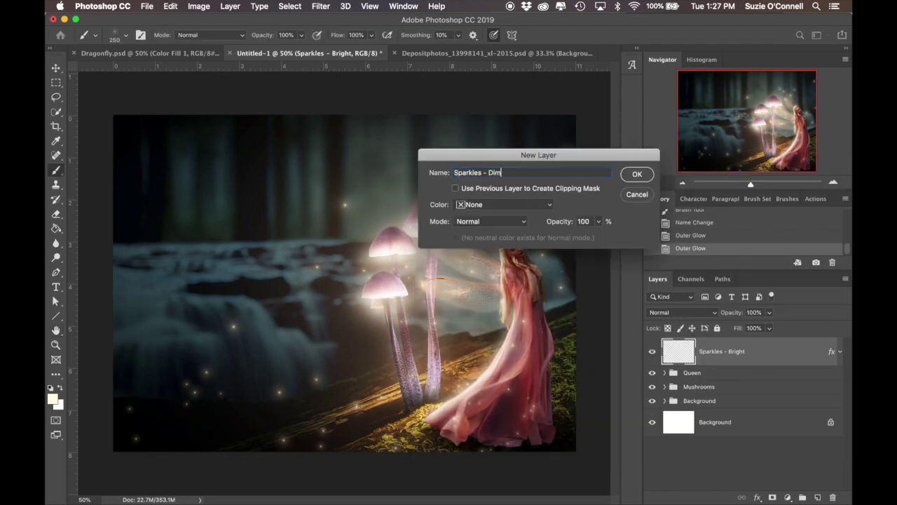
text(im)
key(Return)
text(50)
key(Return)
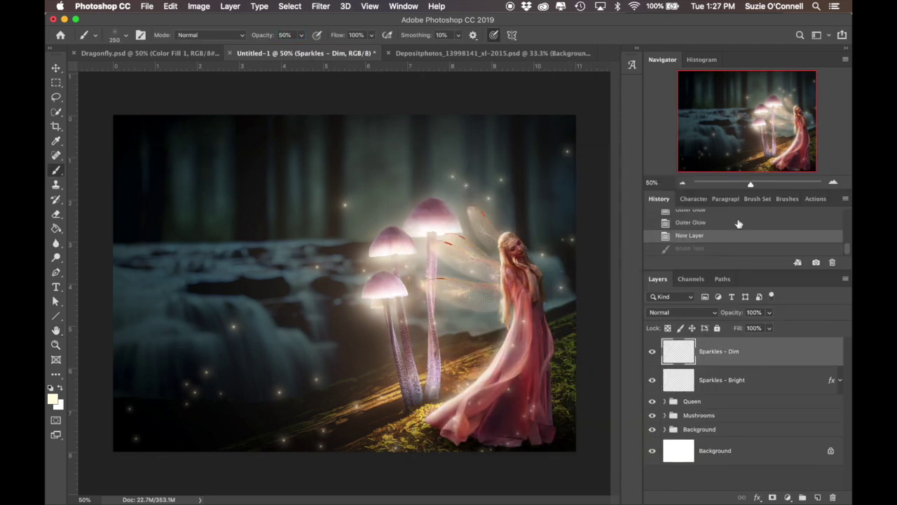
click(757, 199)
click(674, 257)
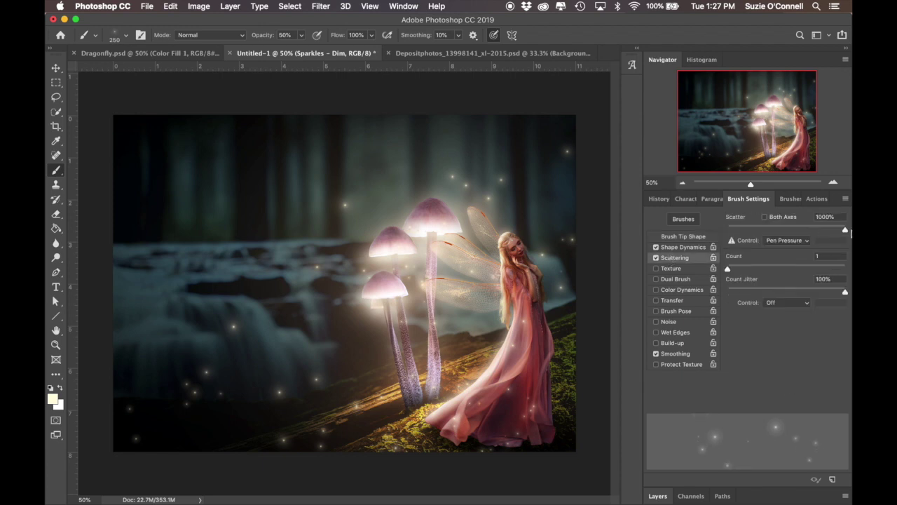
Set the Sparkles - Dim layer opacity to 40%.
click(659, 198)
click(753, 312)
text(60)
key(Return)
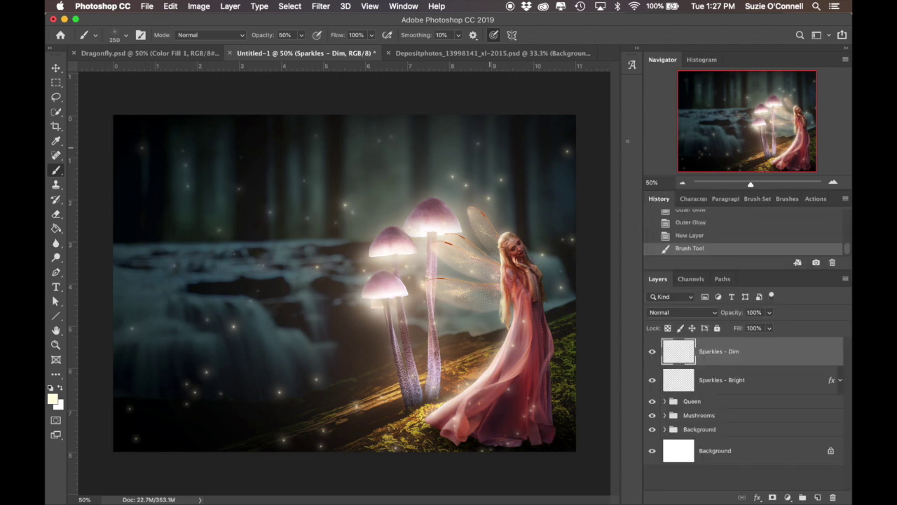
text(40)
key(Return)
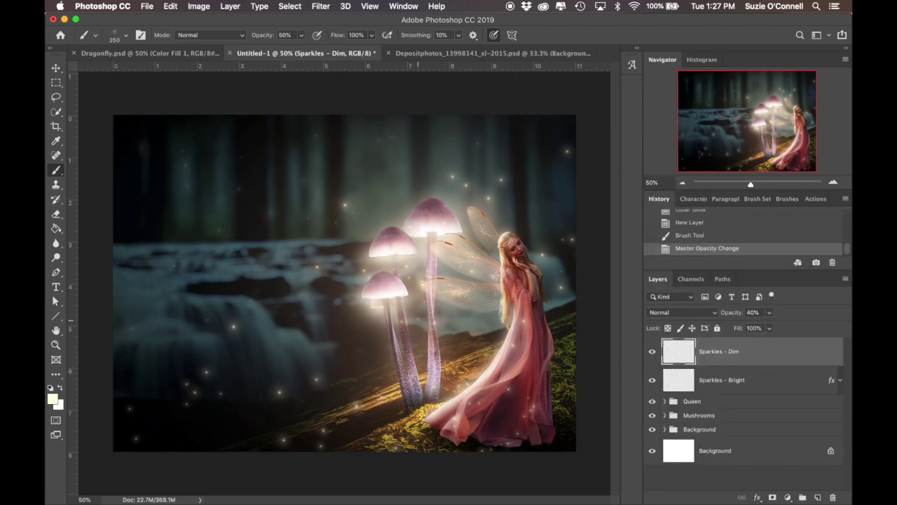